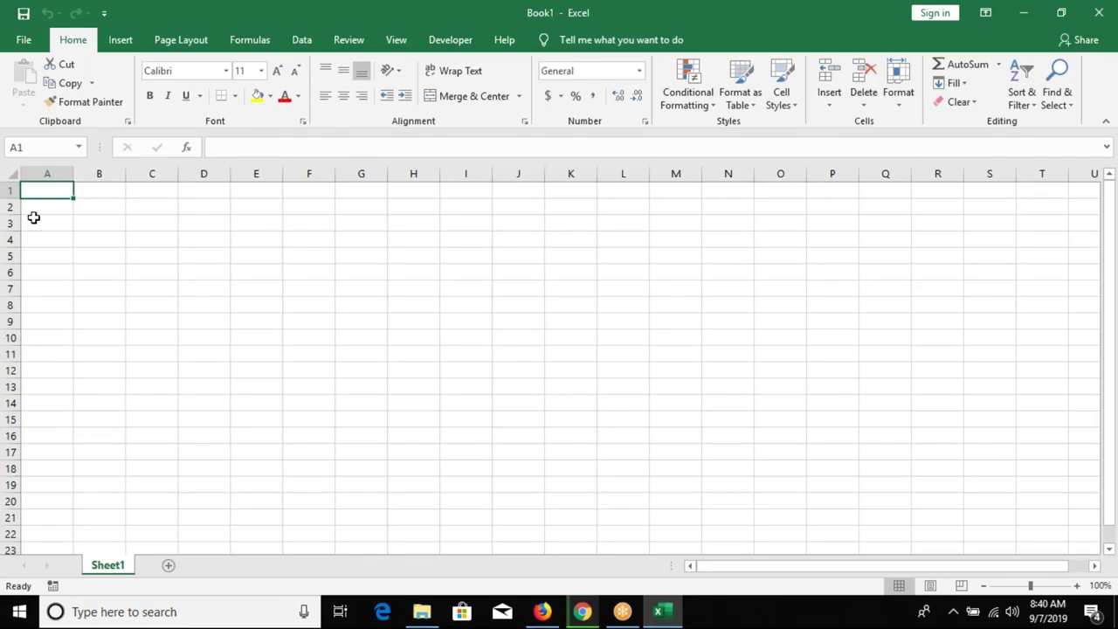
Enter =RANDBETWEEN(10,90) in A1 and fill it across and down through A1:H18.
{"action": "type", "text": "=ra"}
{"action": "key", "text": "Down"}
{"action": "key", "text": "Down"}
{"action": "key", "text": "Tab"}
{"action": "type", "text": "10,90)"}
{"action": "key", "text": "Return"}
{"action": "key", "text": "Up"}
{"action": "key", "text": "shift+Right"}
{"action": "key", "text": "shift+Right"}
{"action": "key", "text": "shift+Right"}
{"action": "key", "text": "shift+Right"}
{"action": "key", "text": "shift+Right"}
{"action": "key", "text": "shift+Right"}
{"action": "key", "text": "shift+Right"}
{"action": "key", "text": "shift+Down"}
{"action": "key", "text": "shift+Down"}
{"action": "key", "text": "shift+Down"}
{"action": "key", "text": "shift+Down"}
{"action": "key", "text": "ctrl+r"}
{"action": "key", "text": "ctrl+d"}
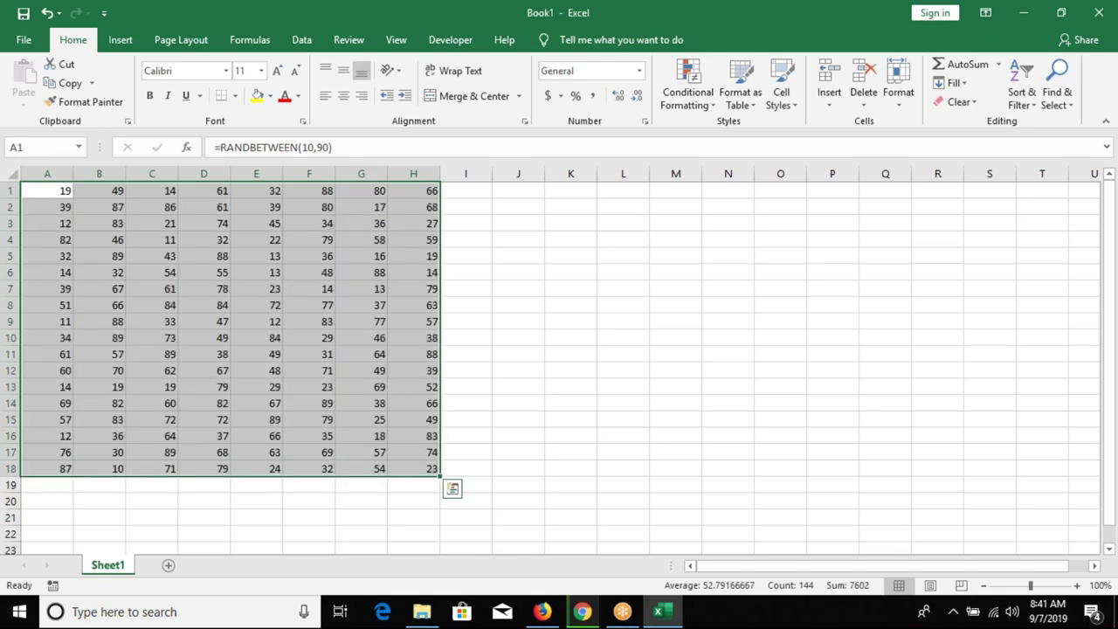
{"action": "left_click", "coordinate": [99, 190]}
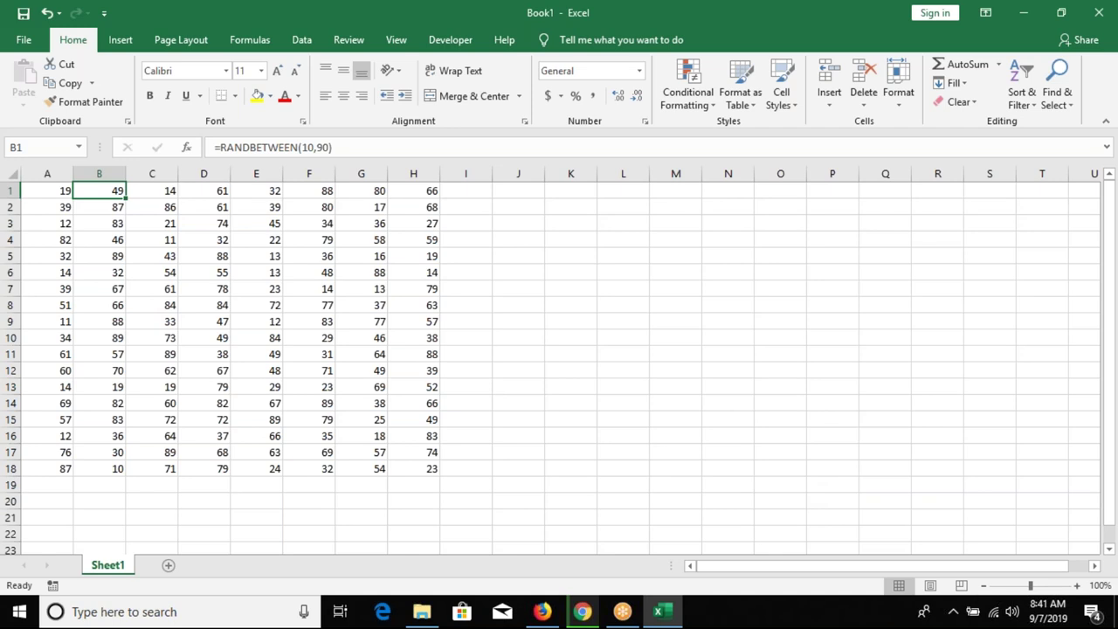
{"action": "left_click", "coordinate": [85, 220]}
{"action": "left_click", "coordinate": [56, 189]}
{"action": "left_click_drag", "start_coordinate": [56, 188], "coordinate": [429, 471]}
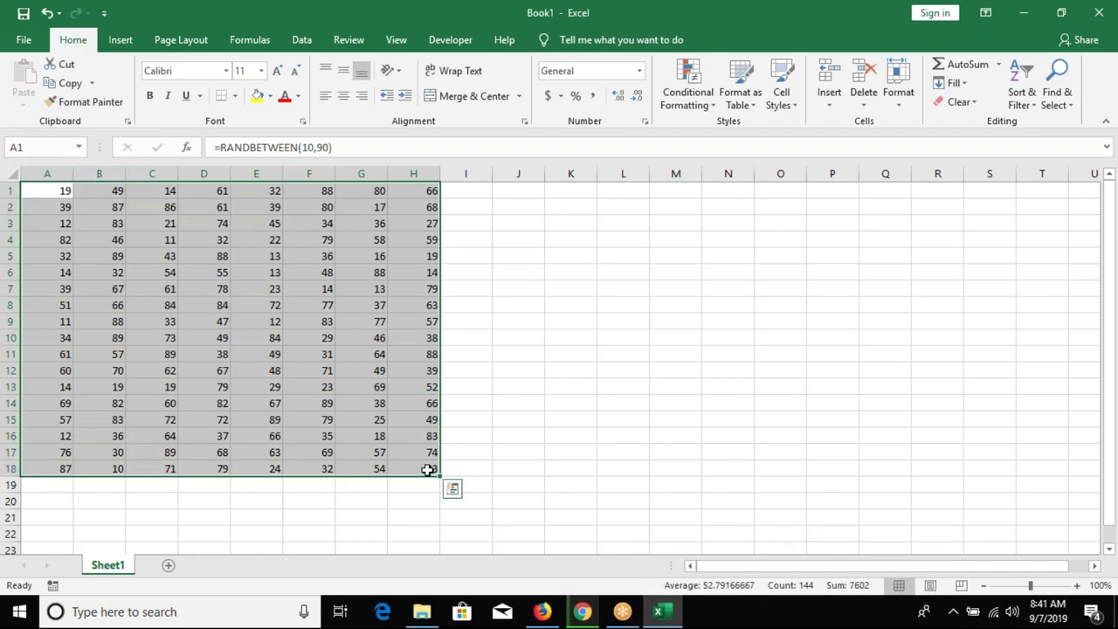
{"action": "left_click", "coordinate": [172, 300]}
{"action": "left_click", "coordinate": [47, 192]}
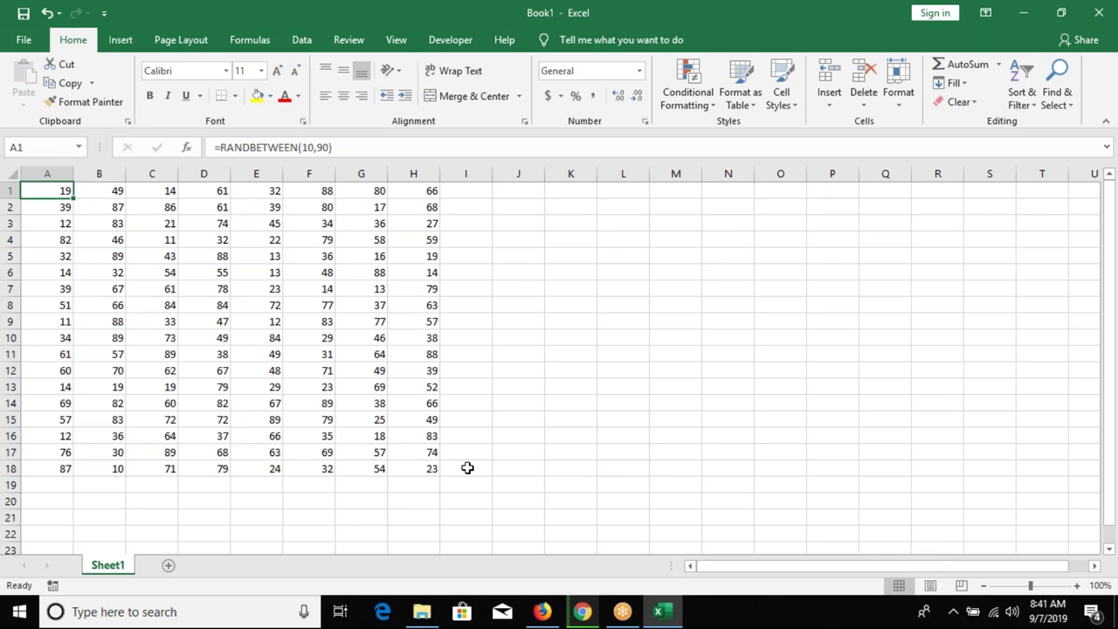
{"action": "key", "text": "ctrl+Right"}
{"action": "key", "text": "ctrl+Left"}
{"action": "key", "text": "ctrl+shift+Right"}
{"action": "key", "text": "ctrl+shift+Left"}
{"action": "left_click_drag", "start_coordinate": [47, 191], "coordinate": [413, 468]}
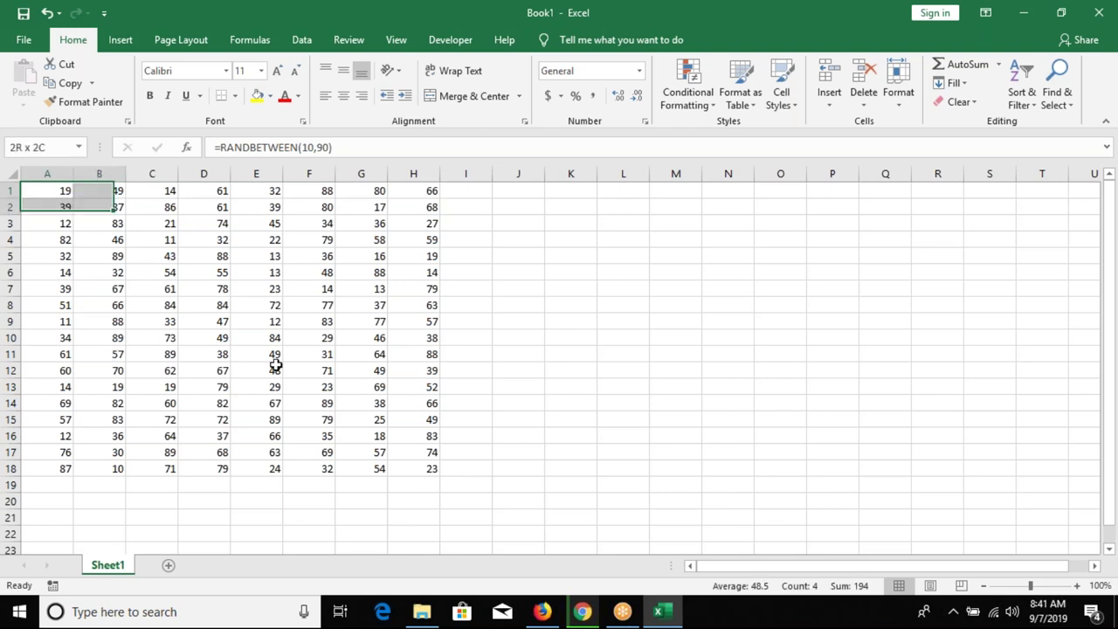
{"action": "left_click", "coordinate": [273, 350]}
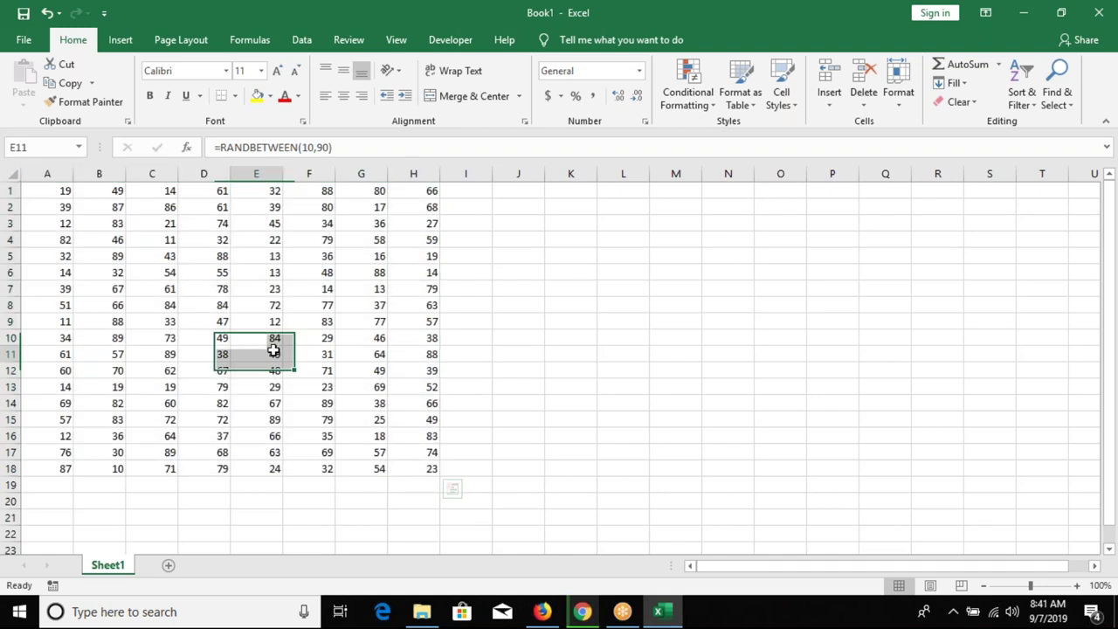
{"action": "left_click", "coordinate": [551, 252]}
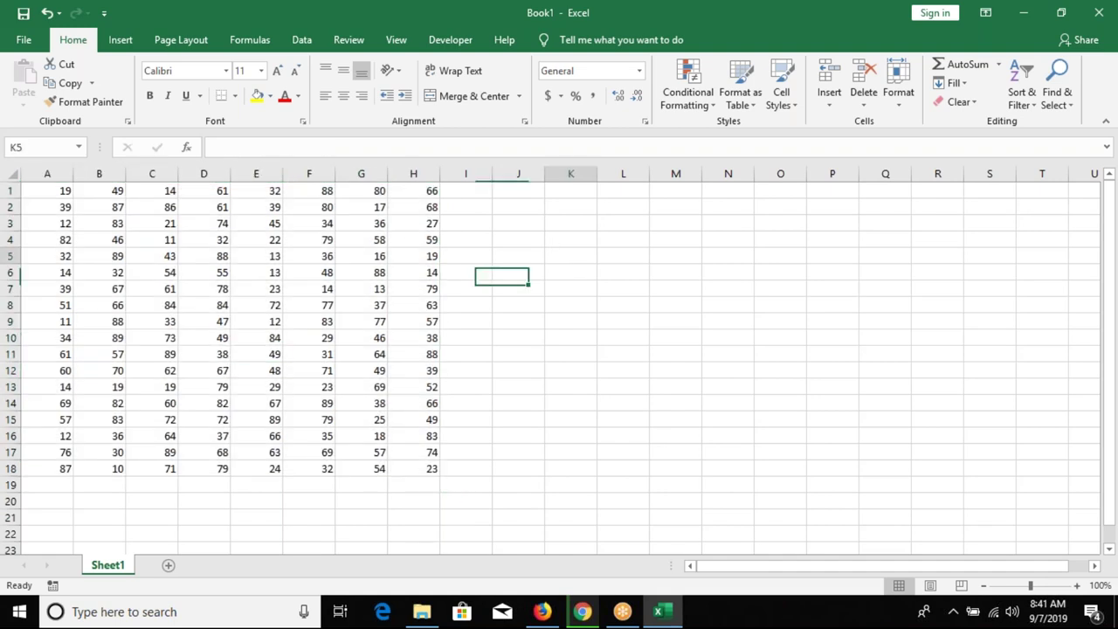
Type the note range("A1:H18").select in K5, fixing the missing quote.
{"action": "type", "text": "="}
{"action": "key", "text": "BackSpace"}
{"action": "type", "text": "range(\"A1"}
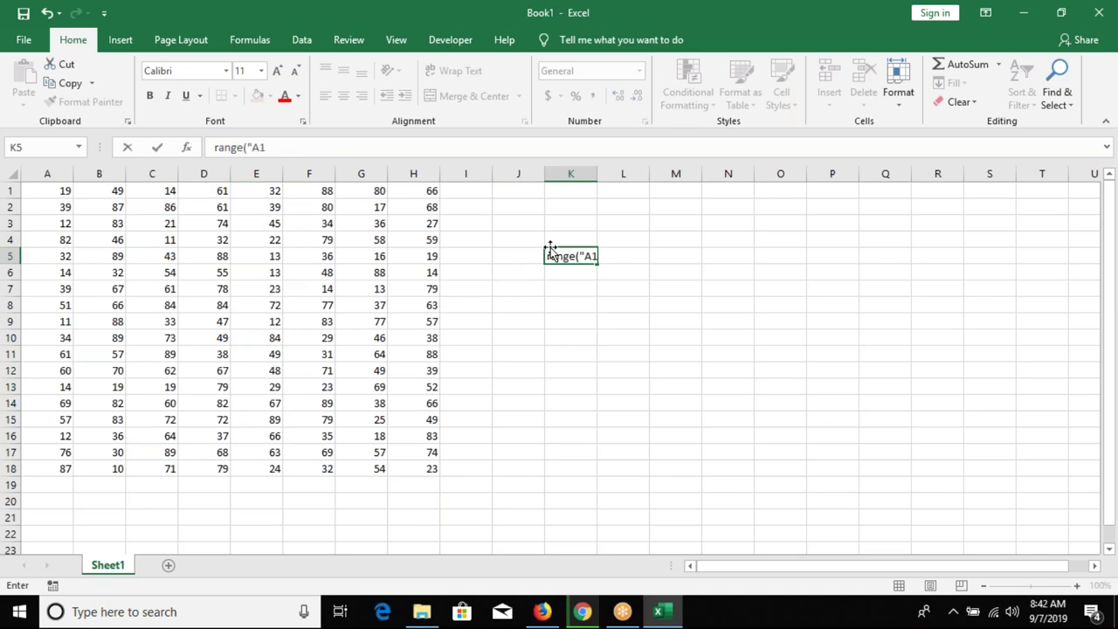
{"action": "type", "text": ":"}
{"action": "type", "text": "H18).select"}
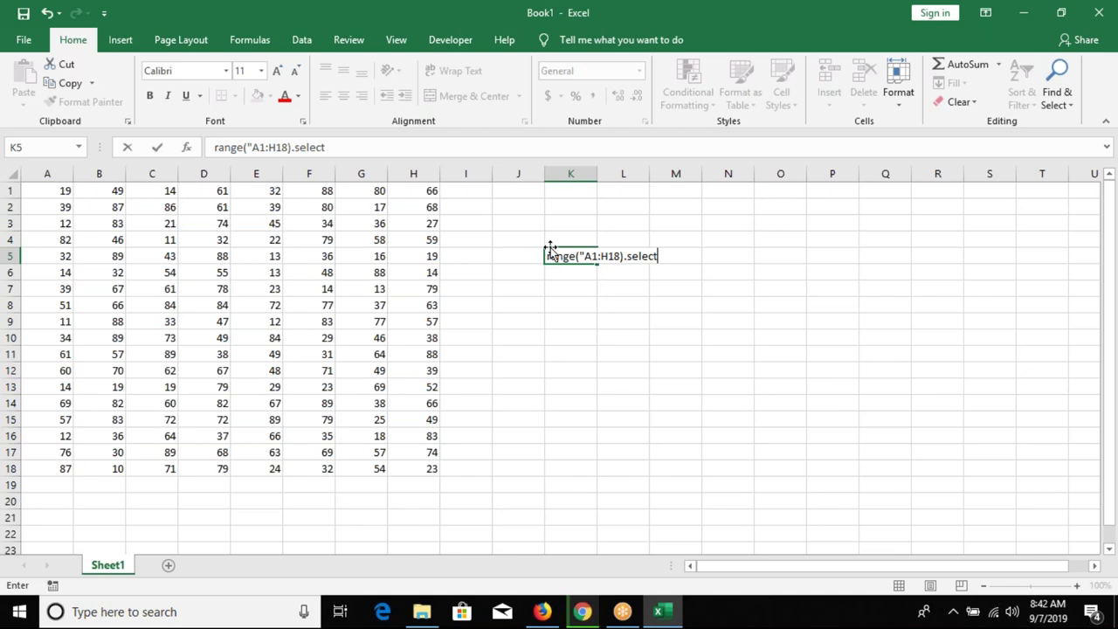
{"action": "key", "text": "Return"}
{"action": "key", "text": "Up"}
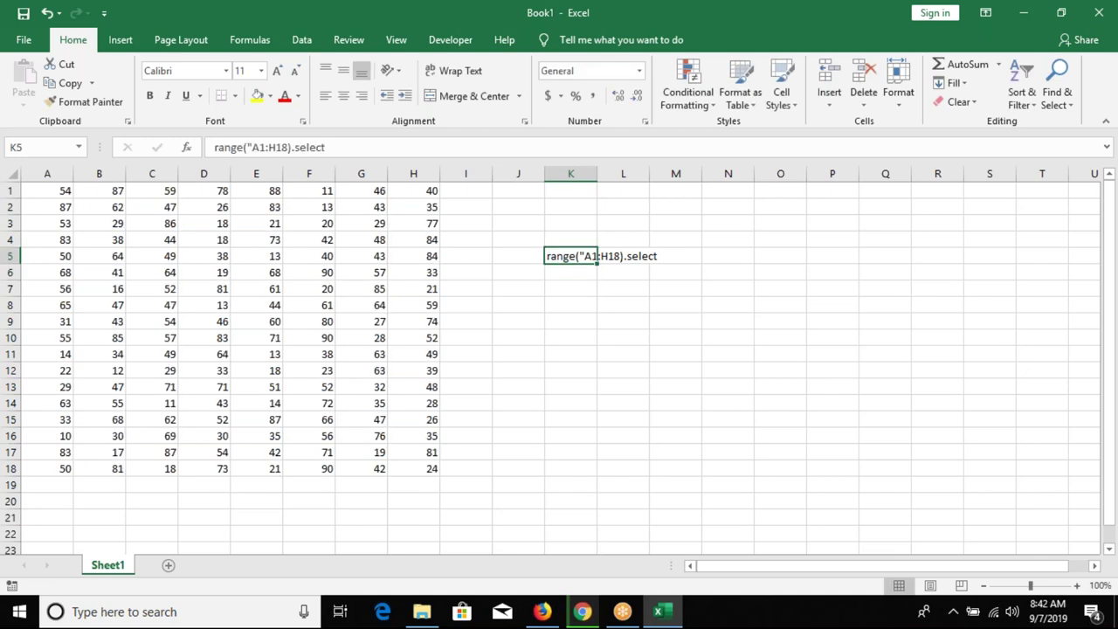
{"action": "left_click", "coordinate": [290, 148]}
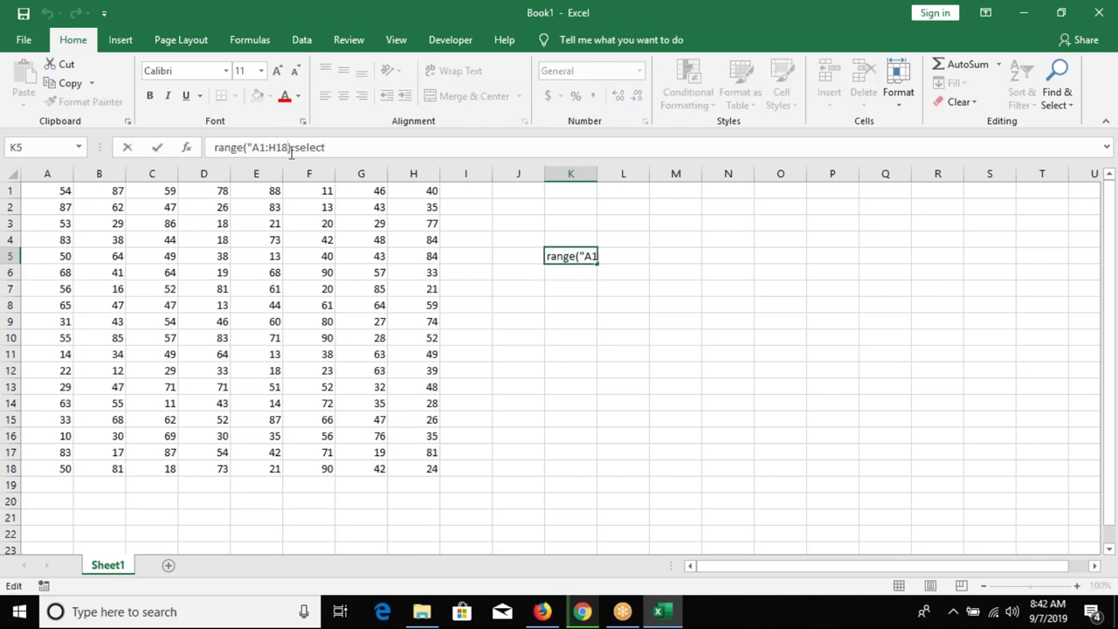
{"action": "type", "text": "\""}
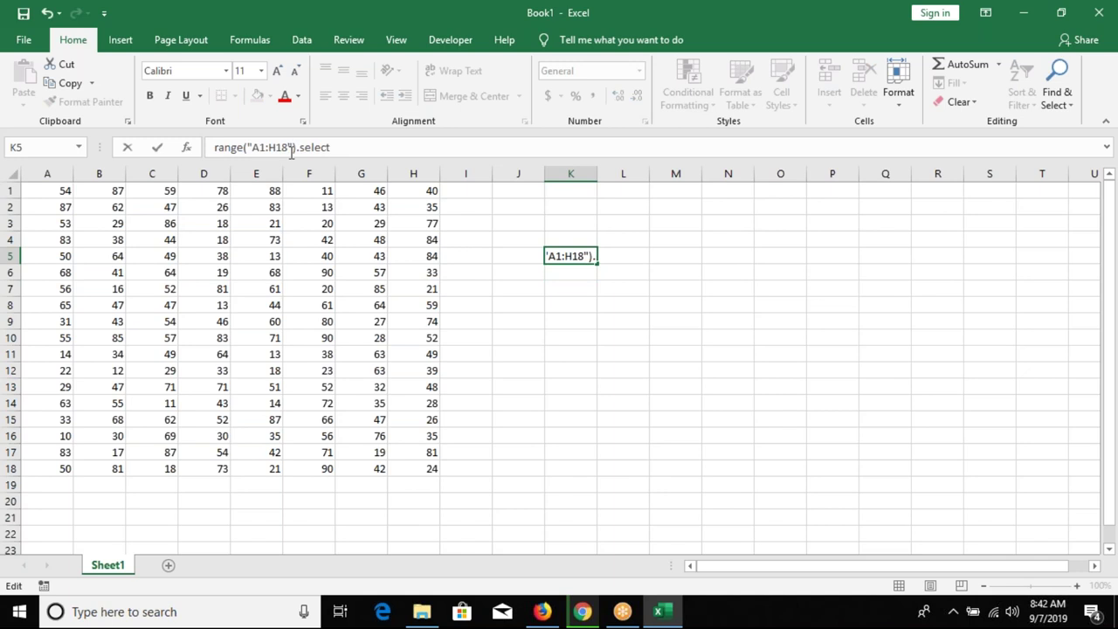
{"action": "key", "text": "Return"}
Select the whole A1:H18 number block from inside cell D4 with Ctrl+A.
{"action": "left_click", "coordinate": [324, 260]}
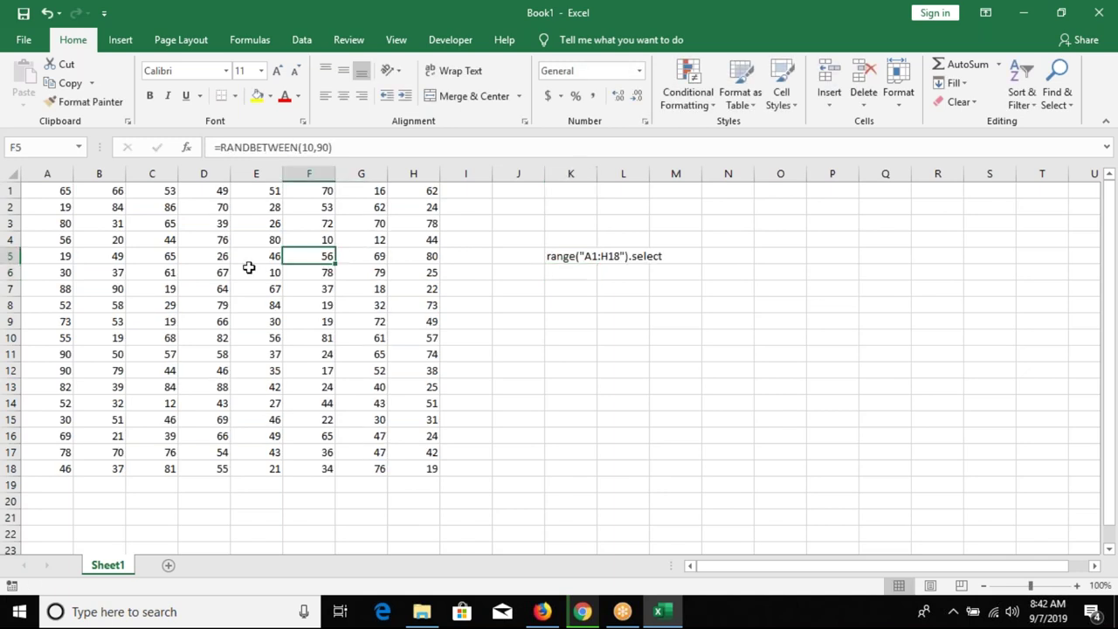
{"action": "left_click", "coordinate": [184, 244]}
{"action": "key", "text": "ctrl+a"}
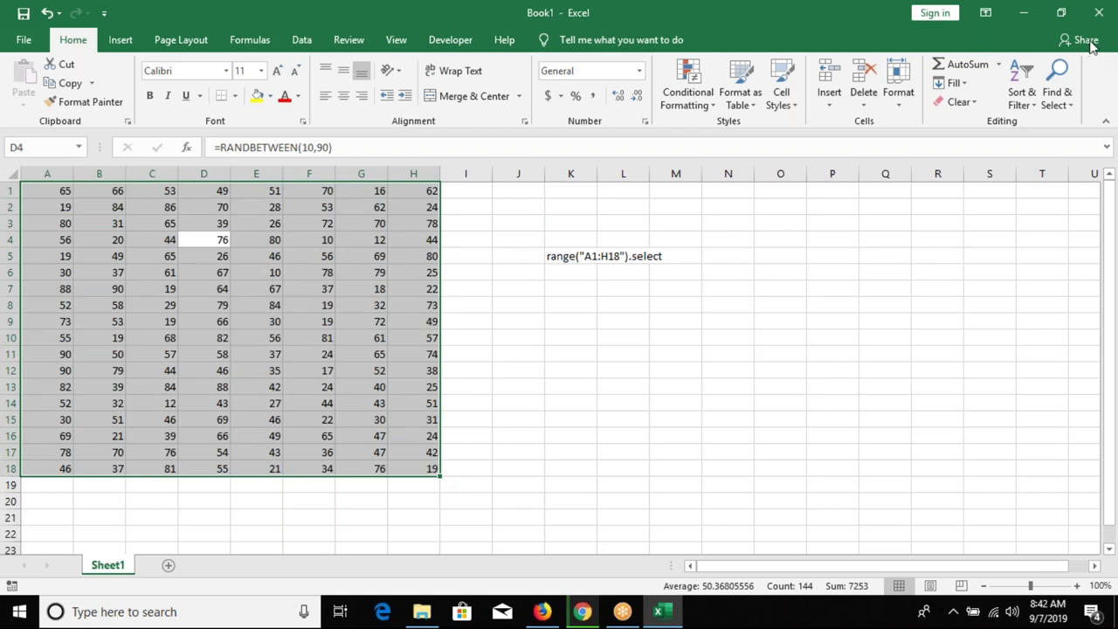
Toggle away and back with Alt+F11, then clear the A1:H18 selection.
{"action": "key", "text": "alt+F11"}
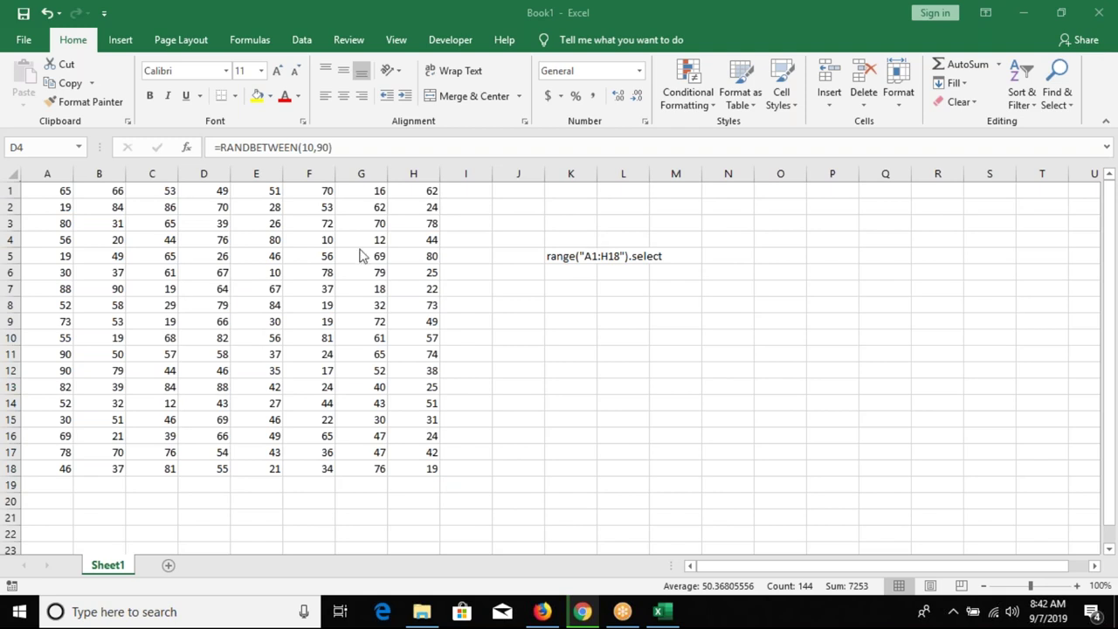
{"action": "key", "text": "alt+F11"}
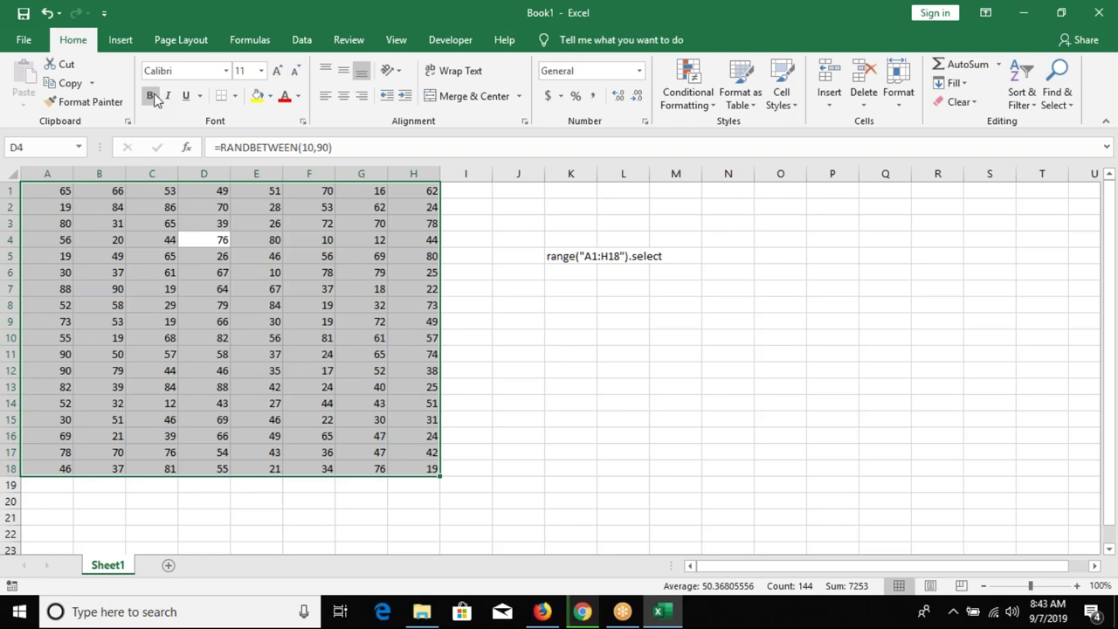
{"action": "left_click", "coordinate": [185, 220]}
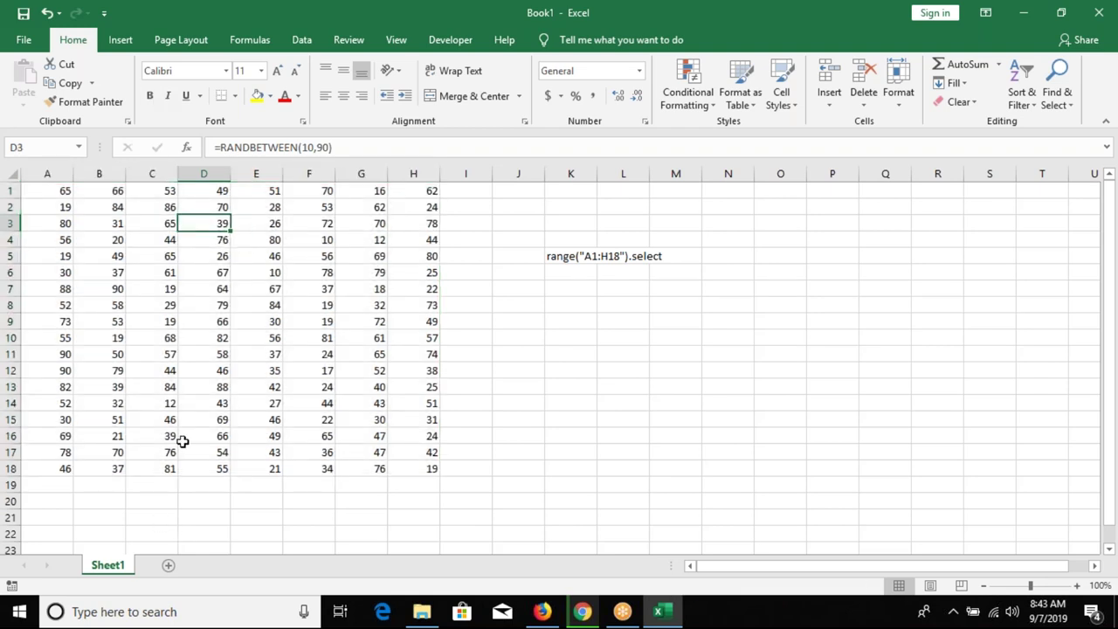
Select the current region via Find & Select > Go To Special, then return to K6.
{"action": "left_click", "coordinate": [581, 275]}
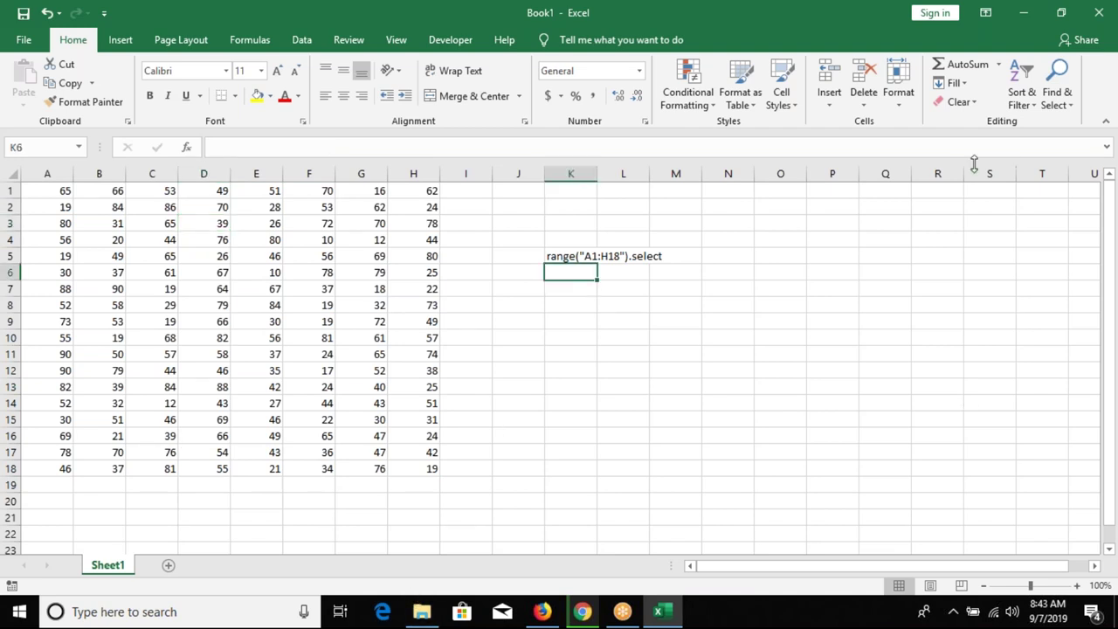
{"action": "left_click", "coordinate": [1021, 104]}
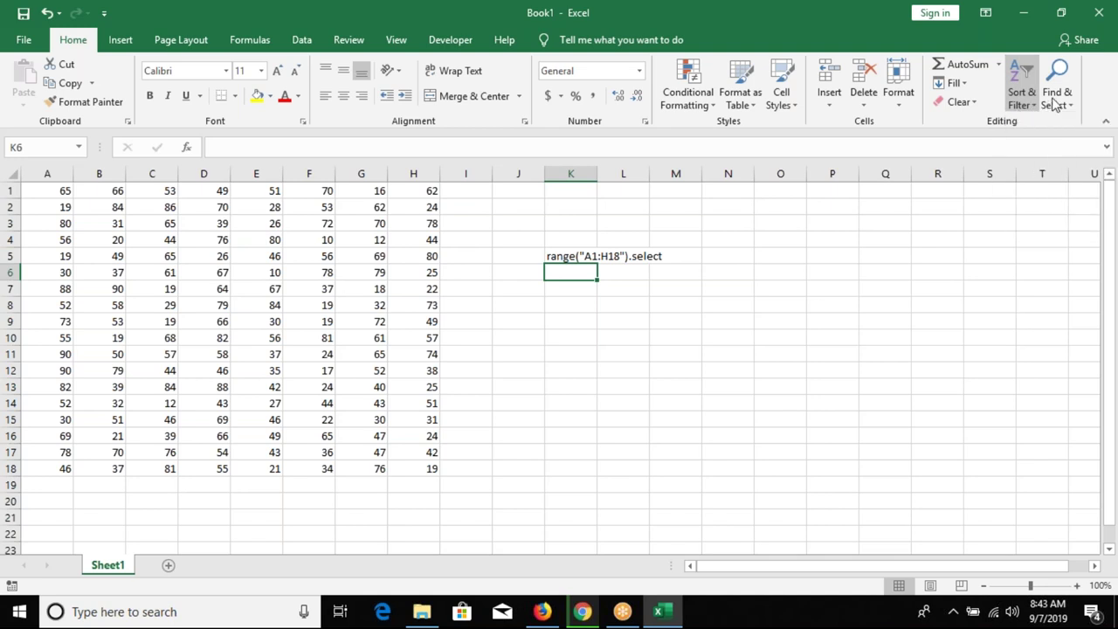
{"action": "left_click", "coordinate": [1057, 103]}
{"action": "left_click", "coordinate": [1057, 103]}
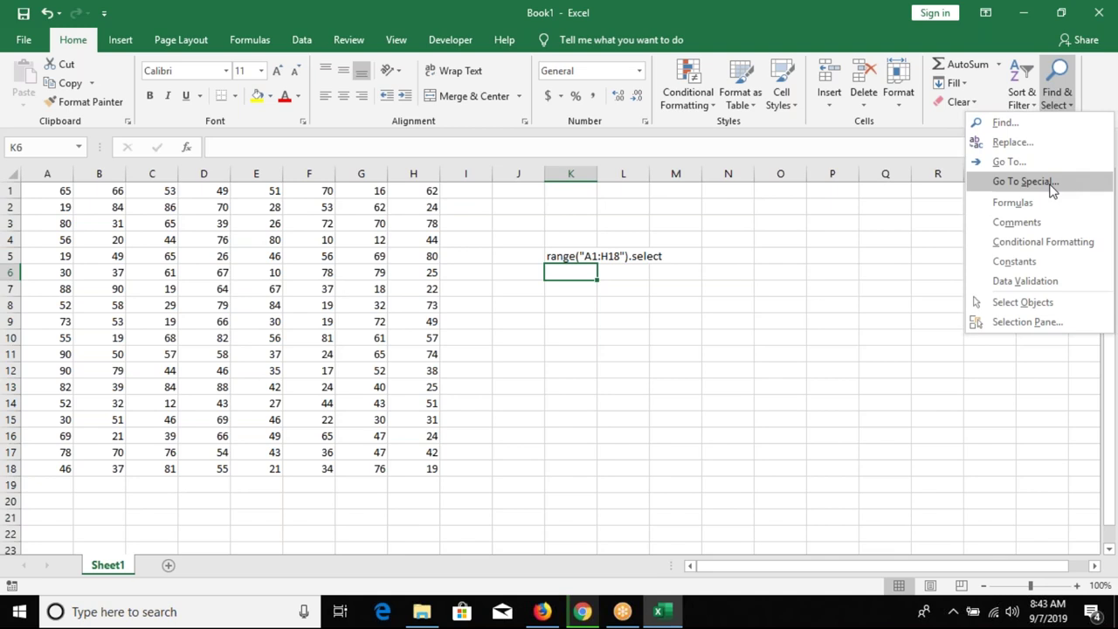
{"action": "left_click", "coordinate": [1052, 191]}
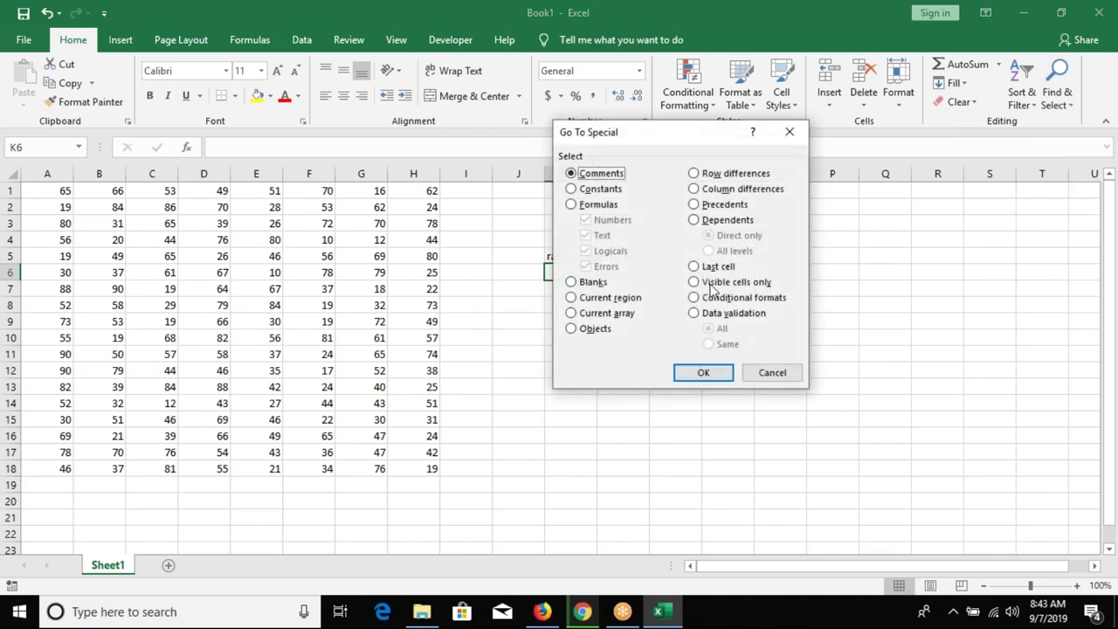
{"action": "left_click", "coordinate": [623, 300]}
{"action": "left_click", "coordinate": [718, 376]}
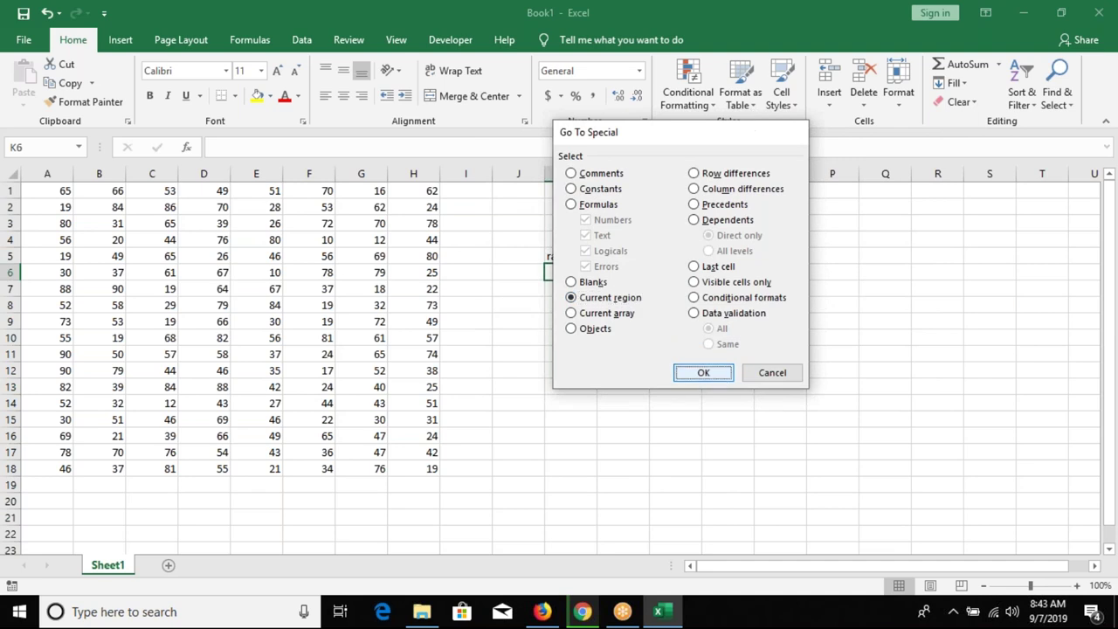
{"action": "left_click", "coordinate": [235, 259]}
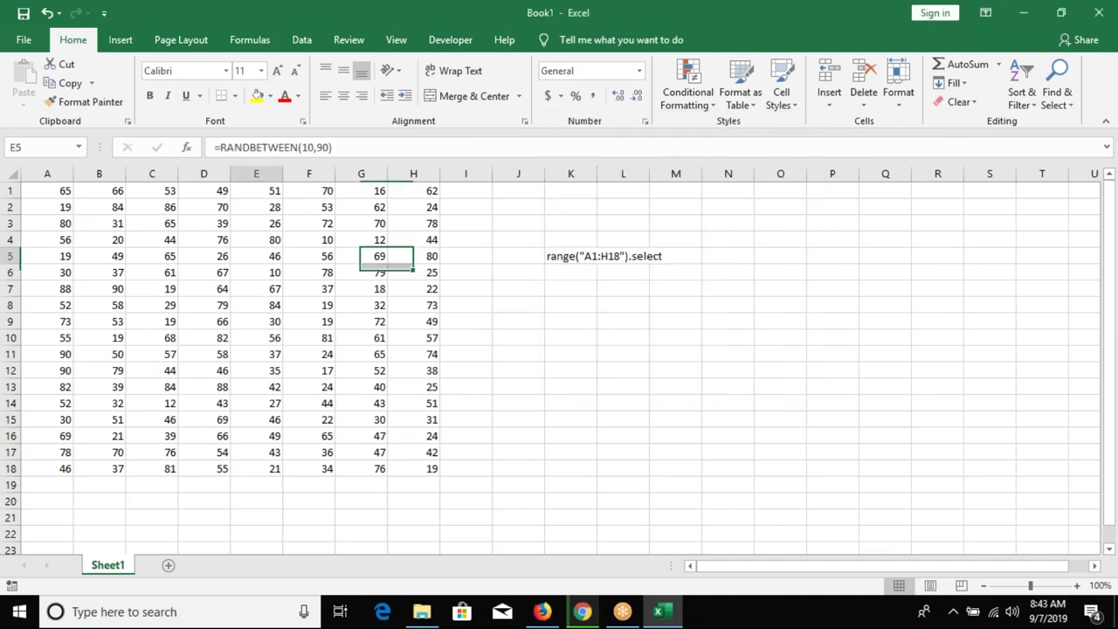
{"action": "left_click", "coordinate": [1022, 87]}
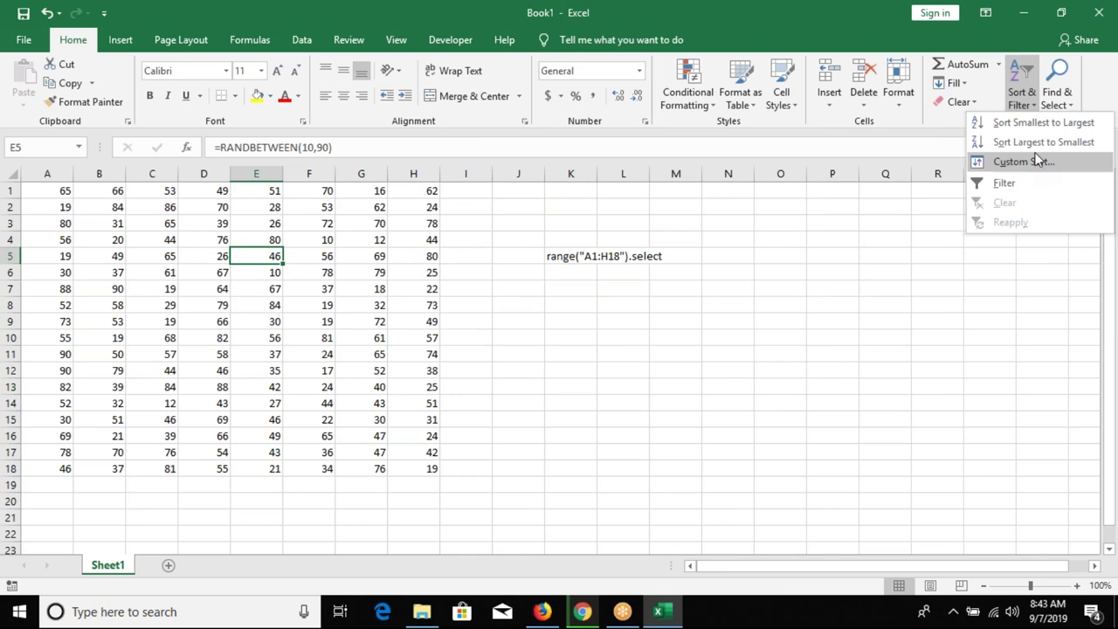
{"action": "left_click", "coordinate": [1059, 88]}
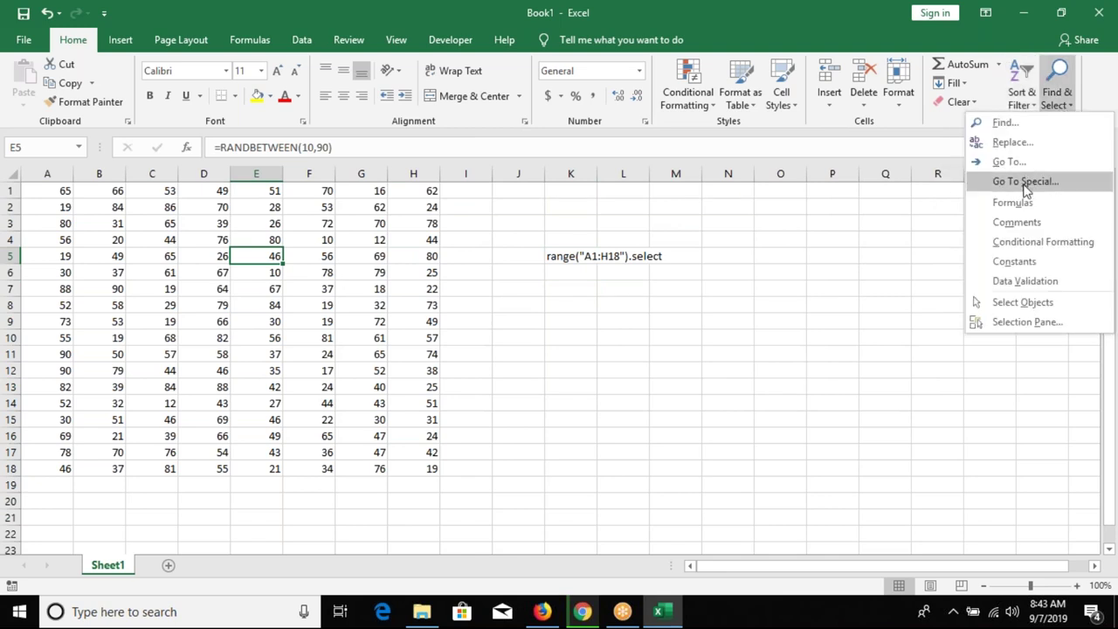
{"action": "left_click", "coordinate": [578, 275]}
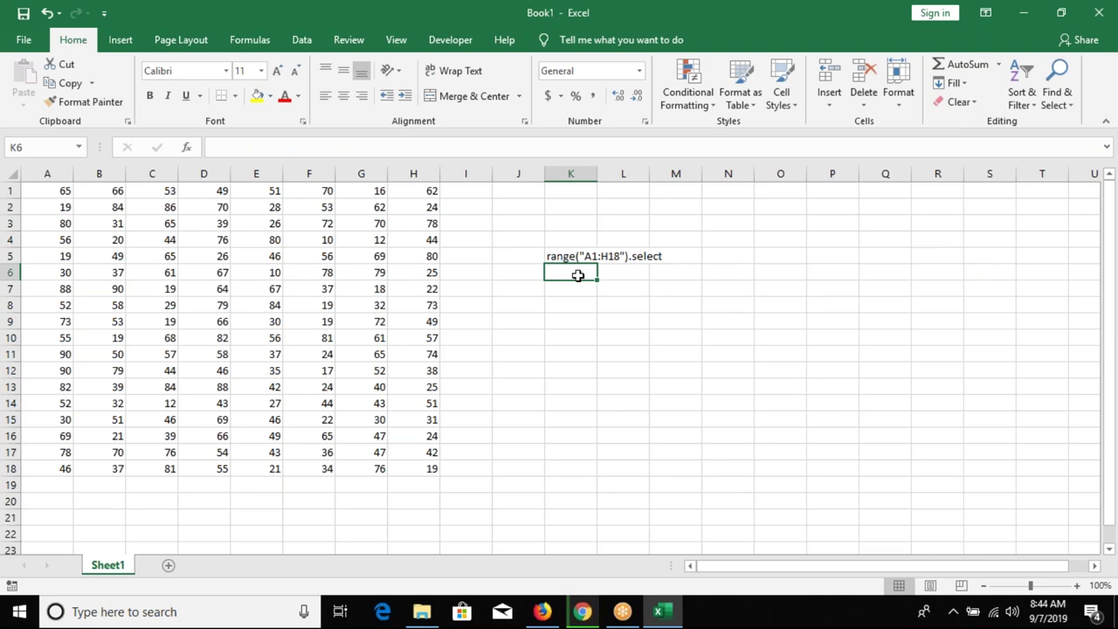
Delete the K5 note, return to A5, and add a new blank Sheet2.
{"action": "key", "text": "Up"}
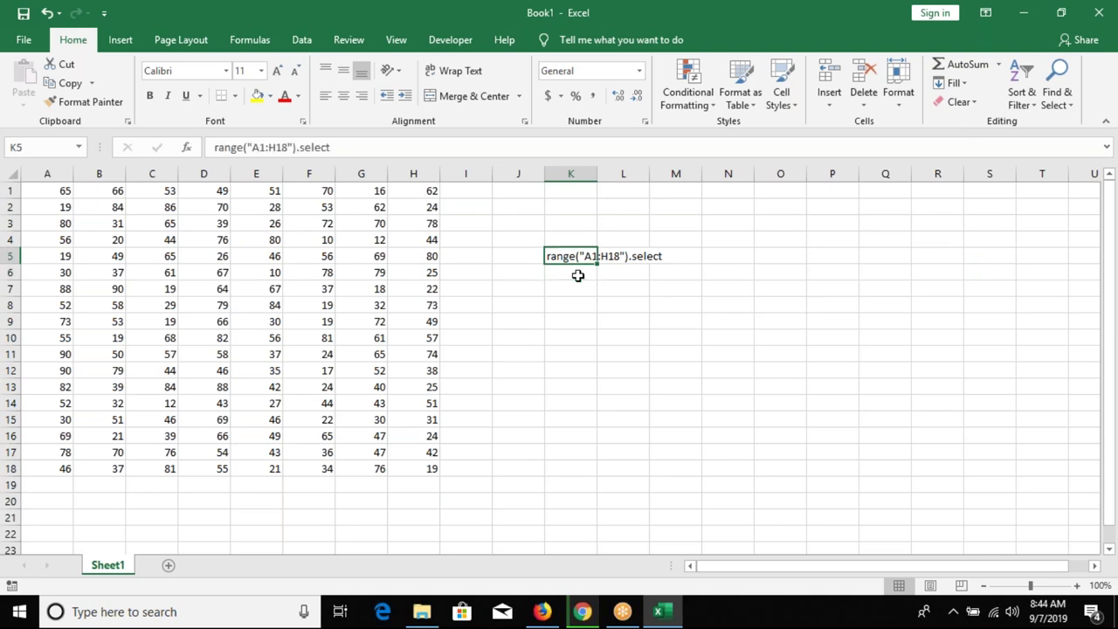
{"action": "key", "text": "Delete"}
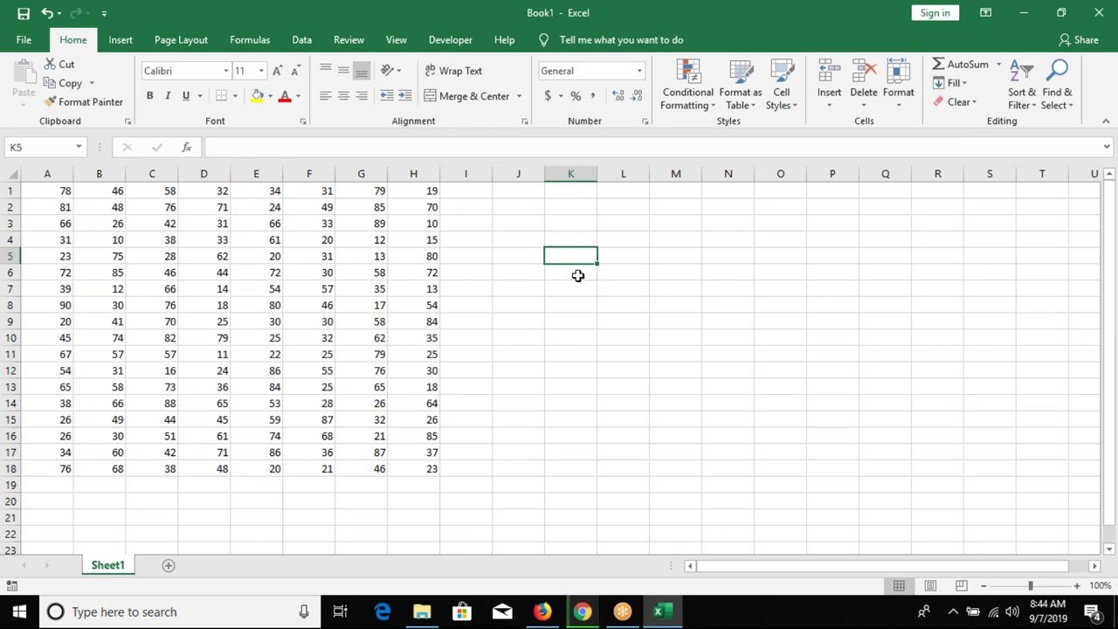
{"action": "key", "text": "Left"}
{"action": "key", "text": "Left"}
{"action": "key", "text": "Left"}
{"action": "key", "text": "ctrl+Left"}
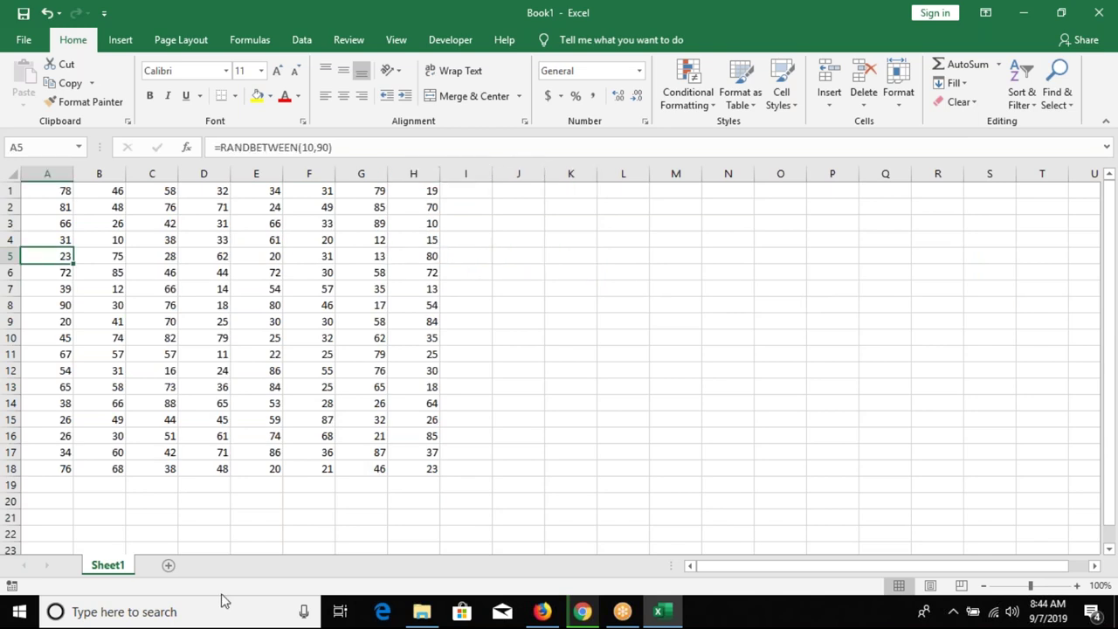
{"action": "left_click", "coordinate": [168, 566]}
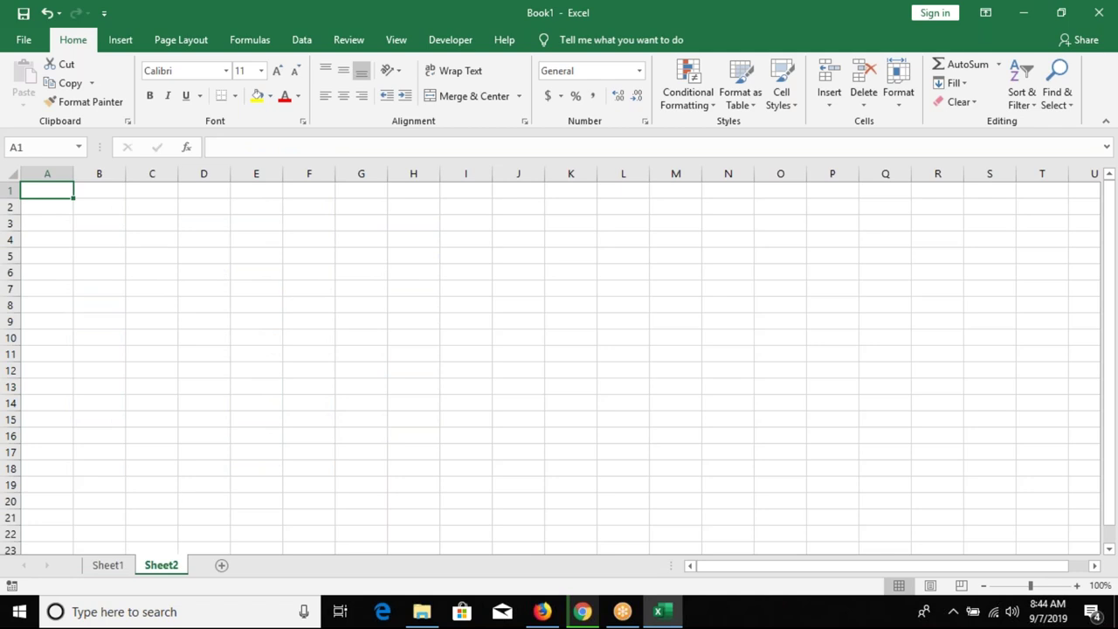
Enter header Name and names Puja, Ravi, Neeraj, Kavita, Mohan, Titu in A1:A7.
{"action": "type", "text": "Name"}
{"action": "key", "text": "Return"}
{"action": "type", "text": "Puja"}
{"action": "key", "text": "Return"}
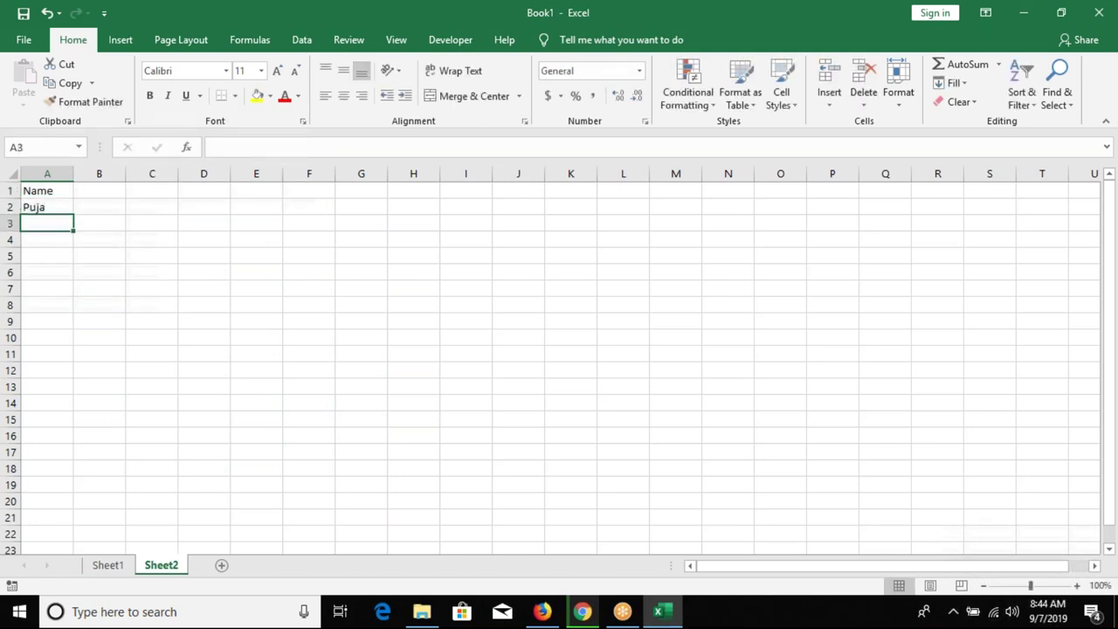
{"action": "type", "text": "Ravi"}
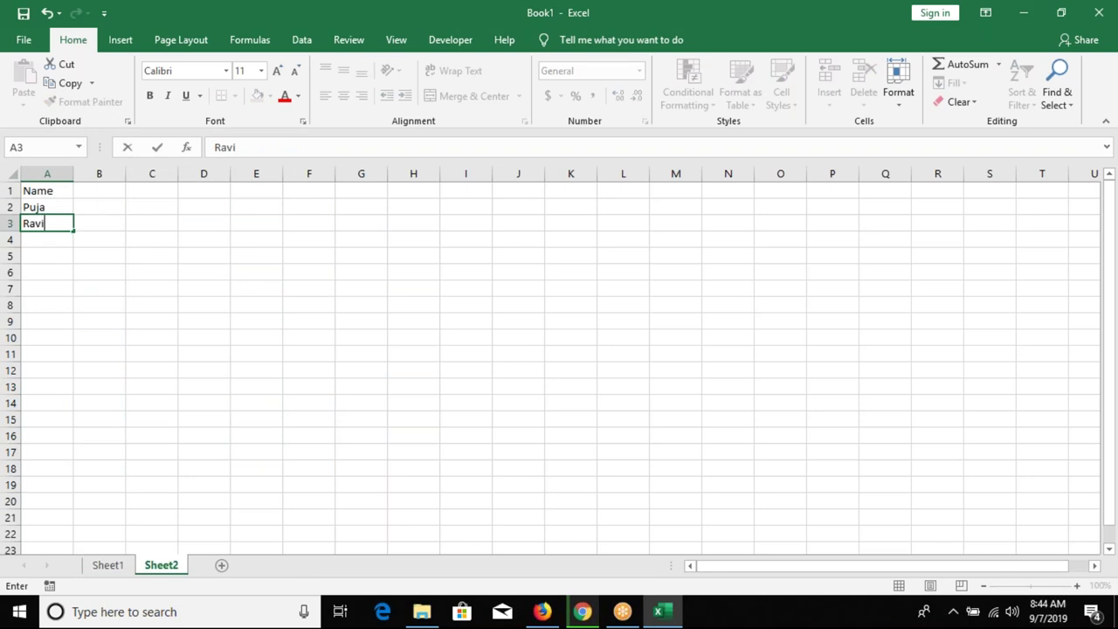
{"action": "key", "text": "Return"}
{"action": "type", "text": "Neeraj"}
{"action": "key", "text": "Return"}
{"action": "type", "text": "Kavit"}
{"action": "key", "text": "Return"}
{"action": "key", "text": "Up"}
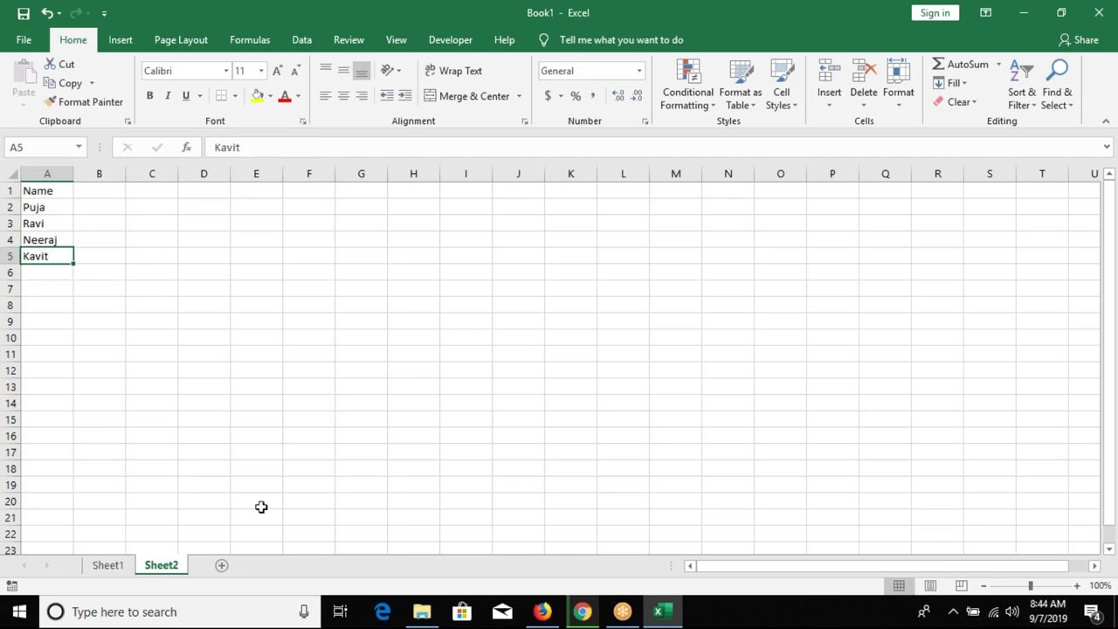
{"action": "left_click", "coordinate": [241, 147]}
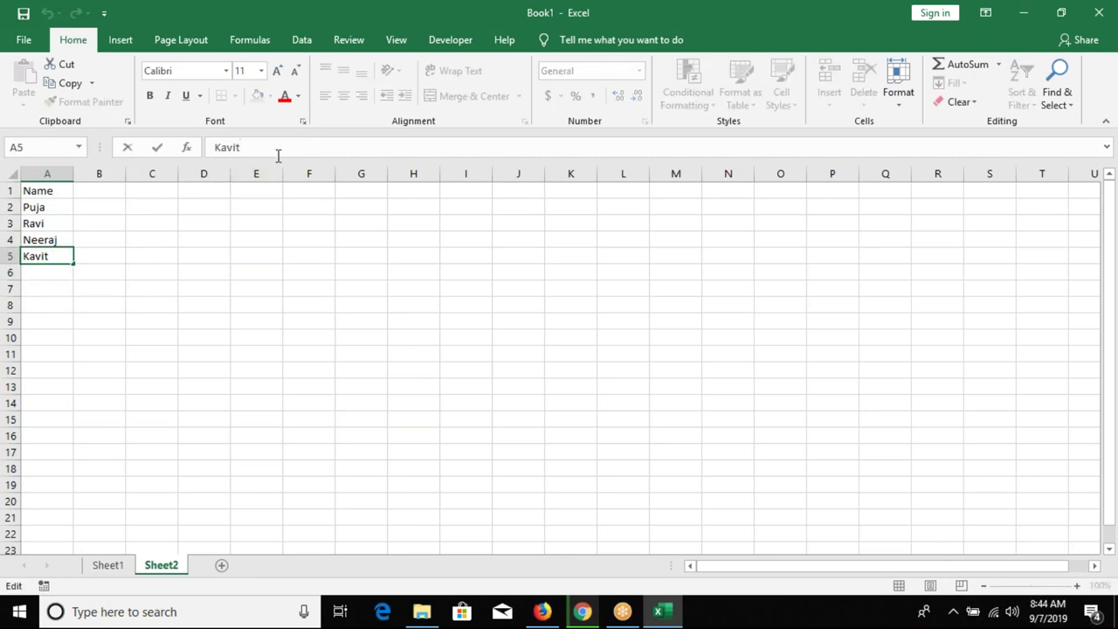
{"action": "type", "text": "a"}
{"action": "key", "text": "Return"}
{"action": "type", "text": "Mohan"}
{"action": "key", "text": "Return"}
{"action": "type", "text": "Titu"}
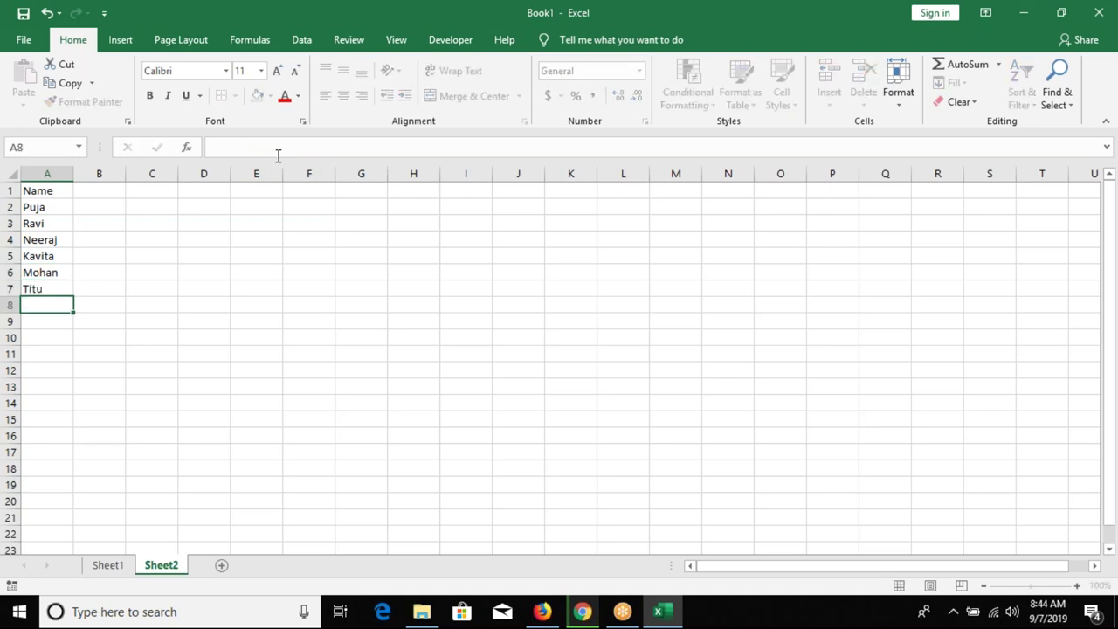
{"action": "key", "text": "Return"}
Repeat the six names in A2:A7 down to row 112 with the fill handle.
{"action": "key", "text": "ctrl+Home"}
{"action": "key", "text": "Down"}
{"action": "key", "text": "ctrl+shift+Down"}
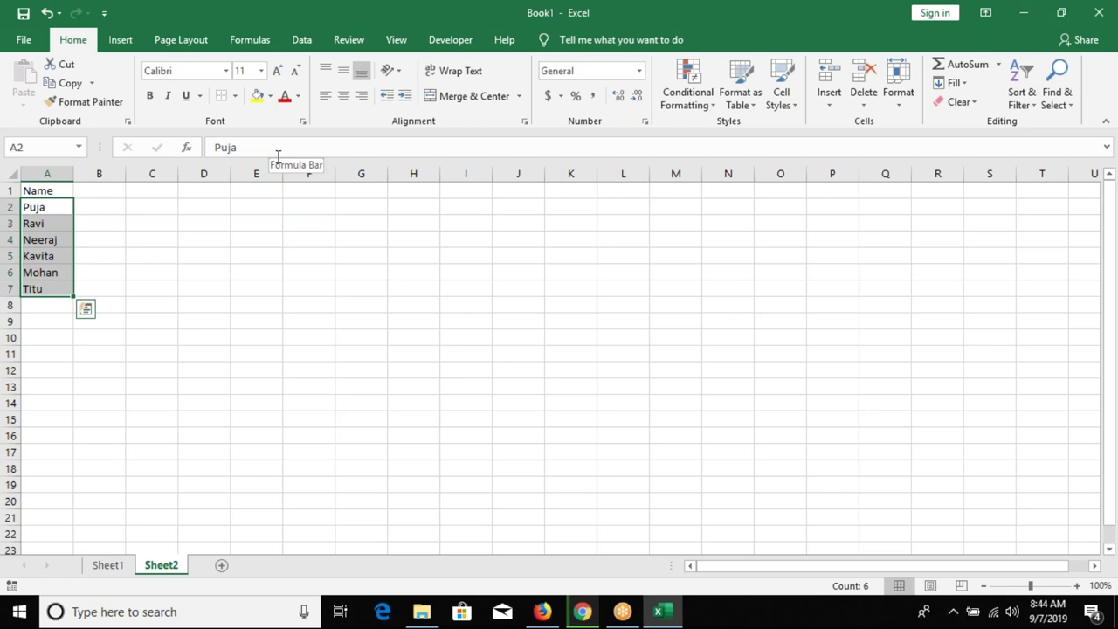
{"action": "left_click_drag", "start_coordinate": [73, 296], "coordinate": [57, 612]}
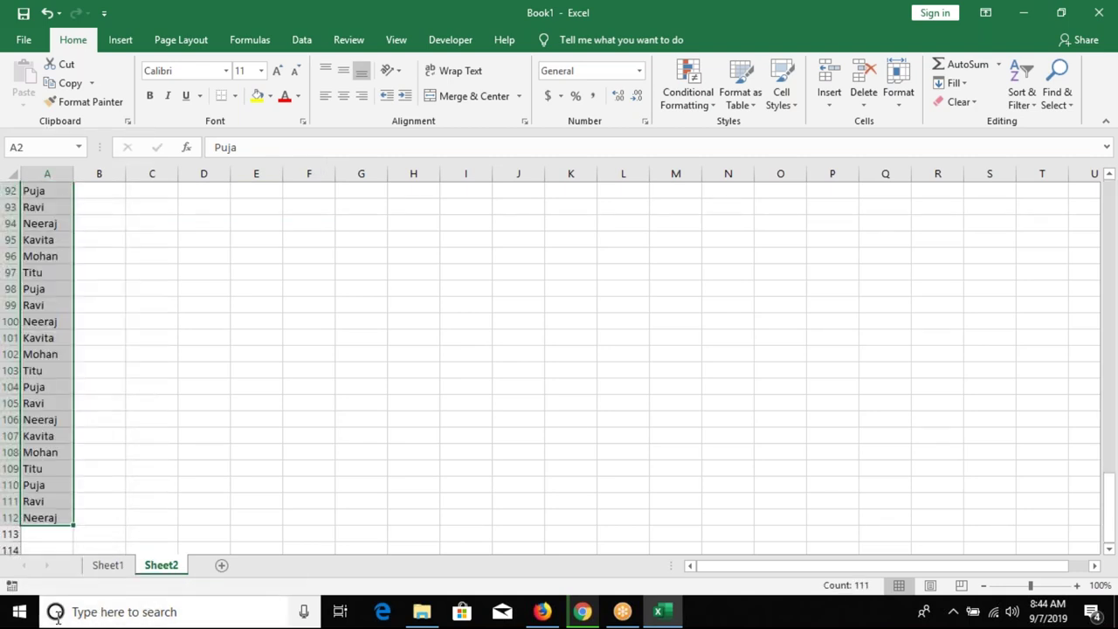
Add the Sales header in B1 and begin a RANDBETWEEN formula in B2.
{"action": "key", "text": "ctrl+Home"}
{"action": "key", "text": "Right"}
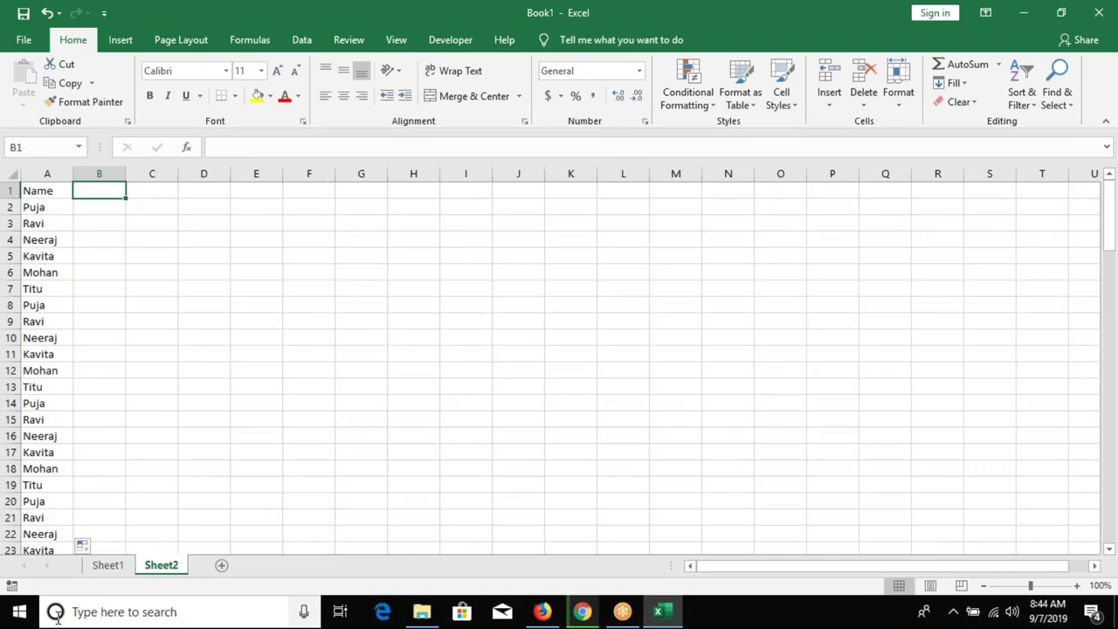
{"action": "type", "text": "Sales"}
{"action": "key", "text": "Return"}
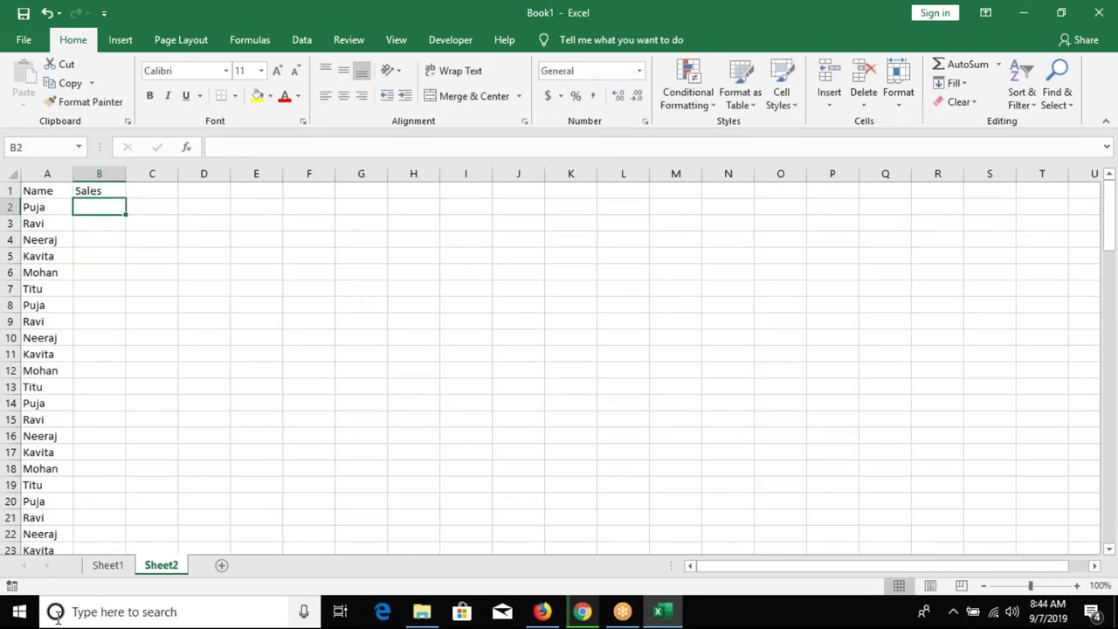
{"action": "type", "text": "=ra"}
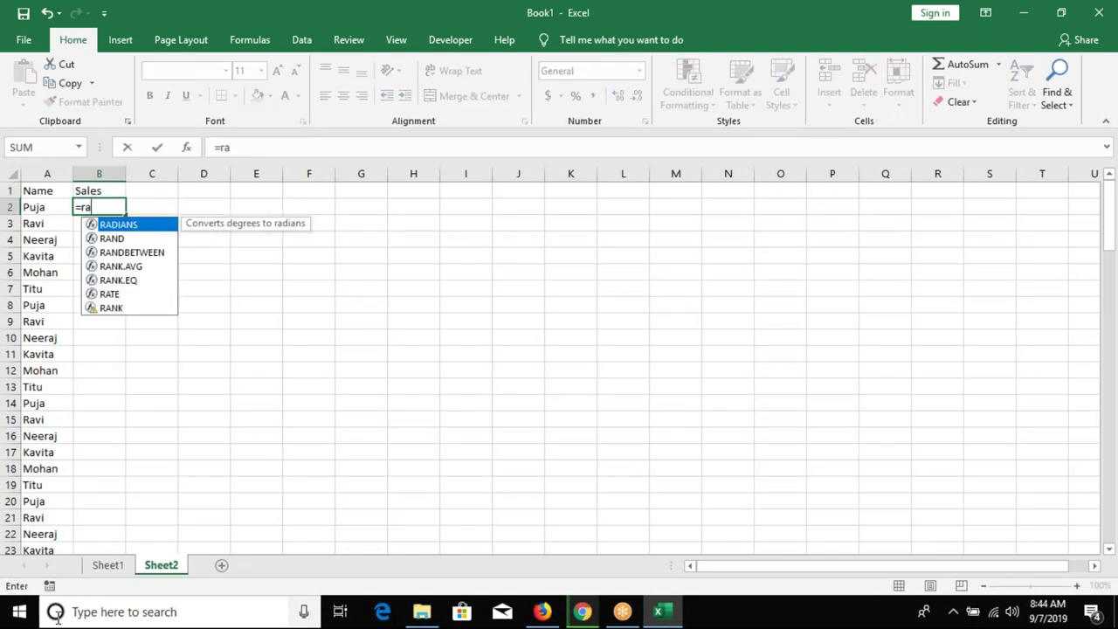
Enter =RANDBETWEEN(10,90) in B2 and fill it down beside every name.
{"action": "key", "text": "Down"}
{"action": "key", "text": "Down"}
{"action": "key", "text": "Tab"}
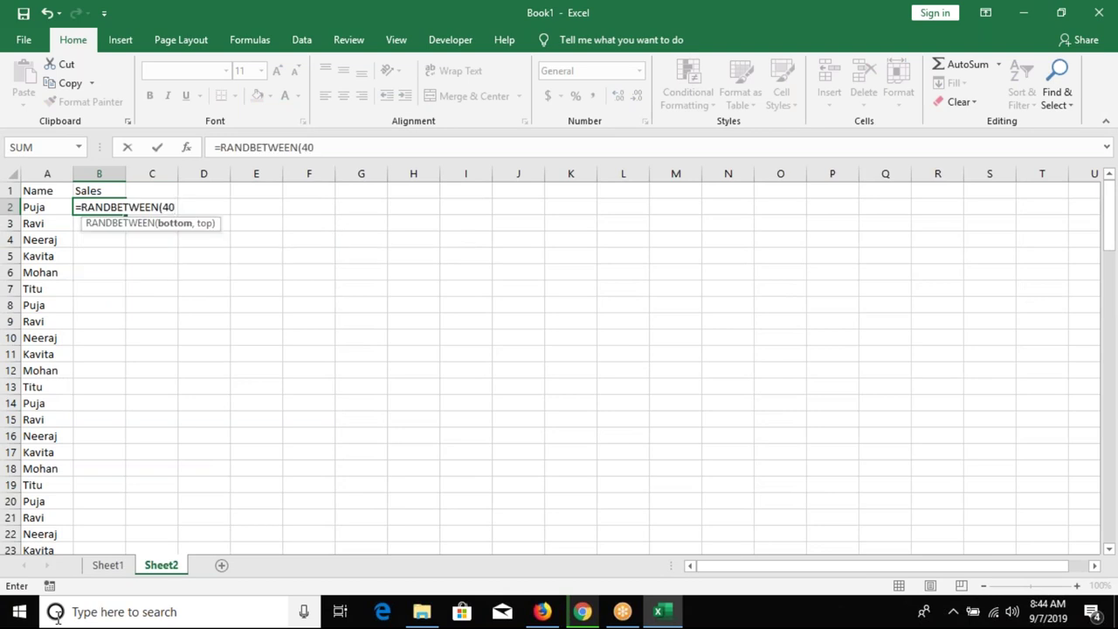
{"action": "type", "text": "10,90"}
{"action": "key", "text": "Return"}
{"action": "left_click", "coordinate": [117, 209]}
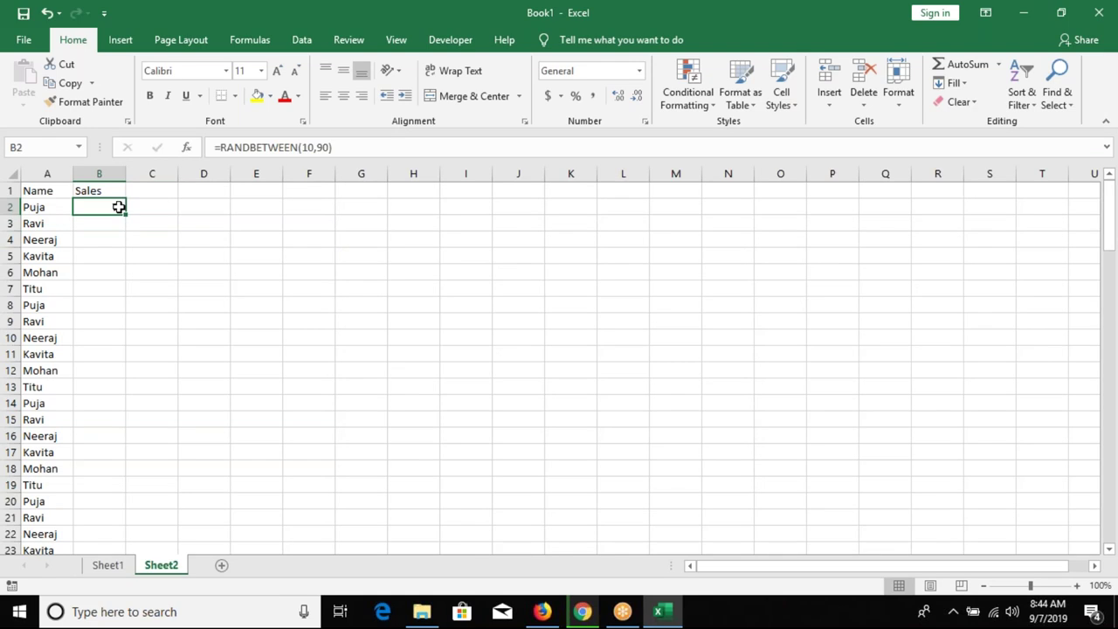
{"action": "left_click_drag", "start_coordinate": [123, 209], "coordinate": [175, 226]}
{"action": "key", "text": "ctrl+z"}
{"action": "double_click", "coordinate": [125, 215]}
Convert the Sales column to fixed numbers with Copy and Paste Values.
{"action": "key", "text": "ctrl+c"}
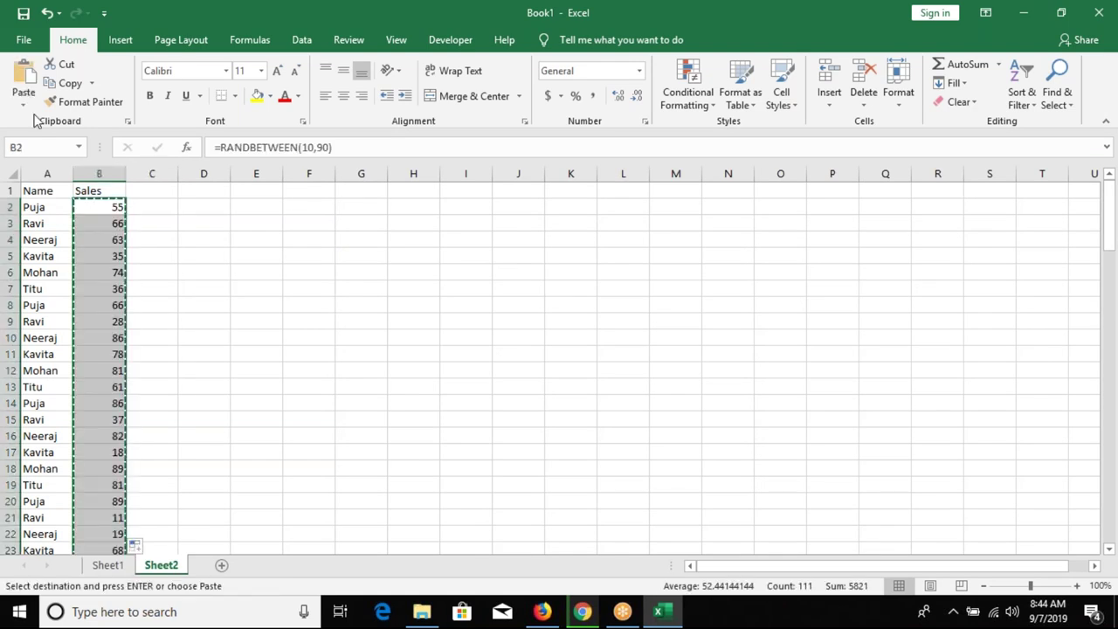
{"action": "left_click", "coordinate": [24, 106]}
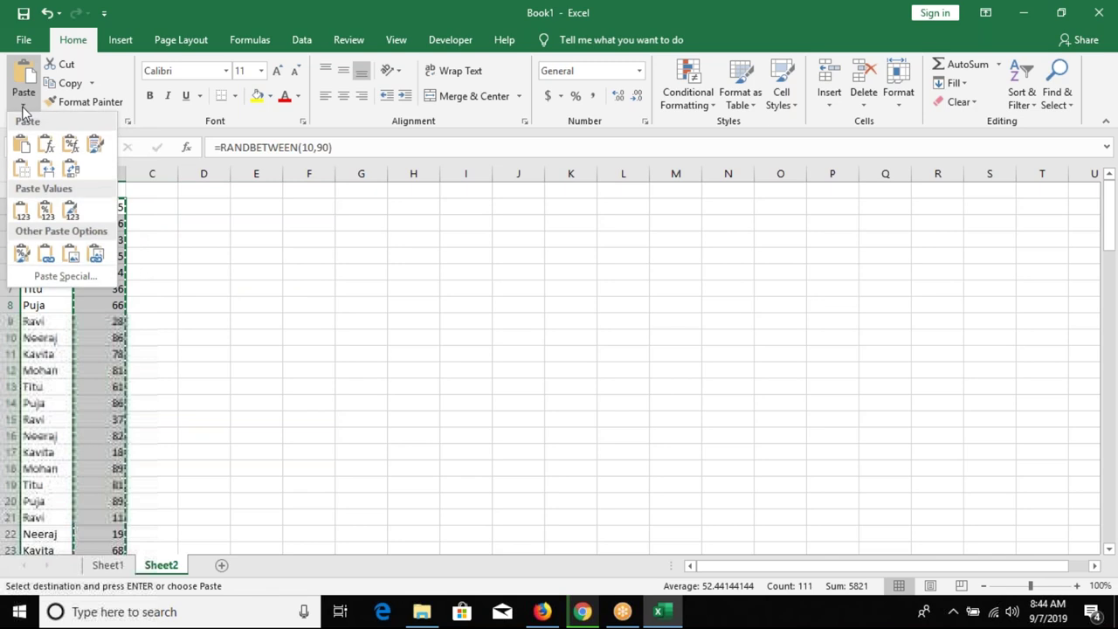
{"action": "left_click", "coordinate": [20, 208]}
{"action": "left_click", "coordinate": [338, 227]}
Type headers Name and Sales in G3:H3 and Puja in G4.
{"action": "type", "text": "Name"}
{"action": "key", "text": "Return"}
{"action": "key", "text": "Up"}
{"action": "key", "text": "Right"}
{"action": "type", "text": "Sales"}
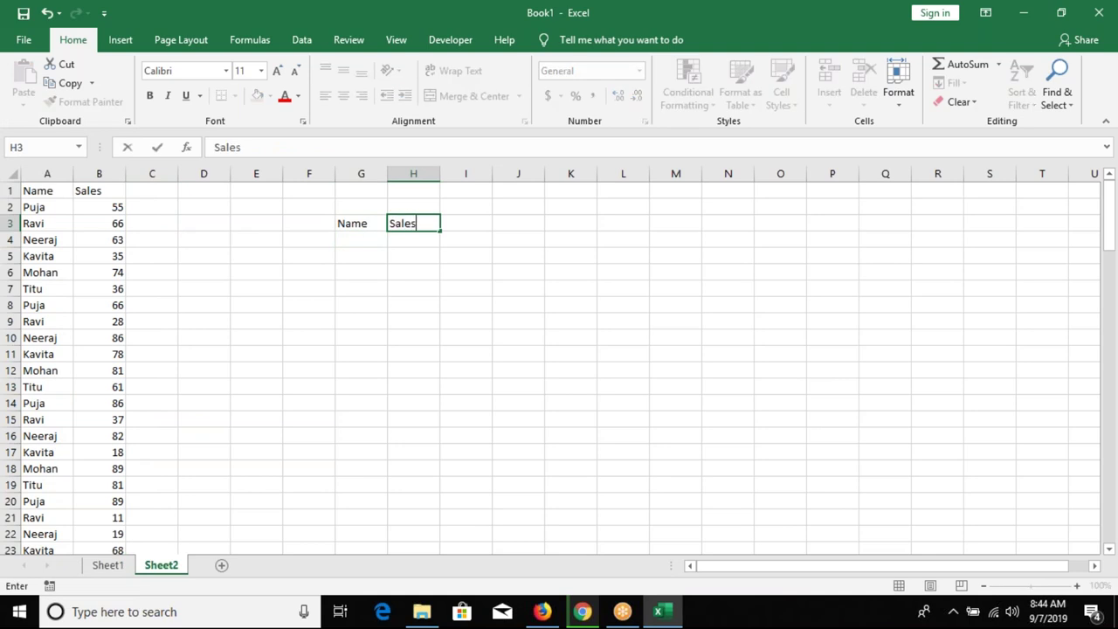
{"action": "left_click", "coordinate": [361, 239]}
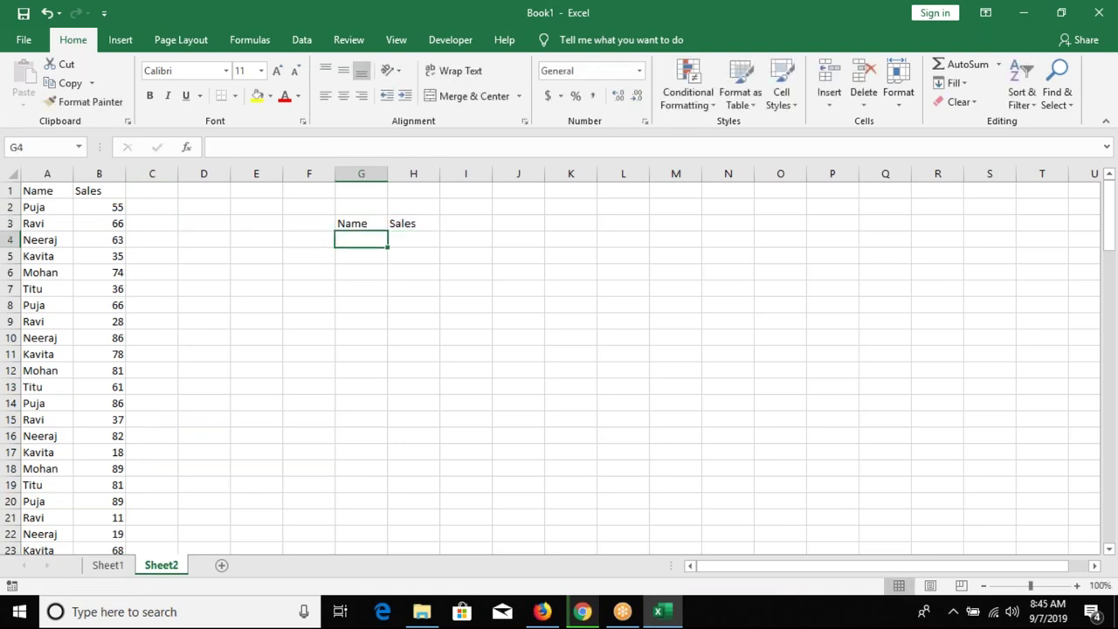
{"action": "type", "text": "Puja"}
{"action": "key", "text": "Tab"}
Enter =VLOOKUP(G4,A:B,2,0) in H4 to return Puja's sales.
{"action": "type", "text": "=v"}
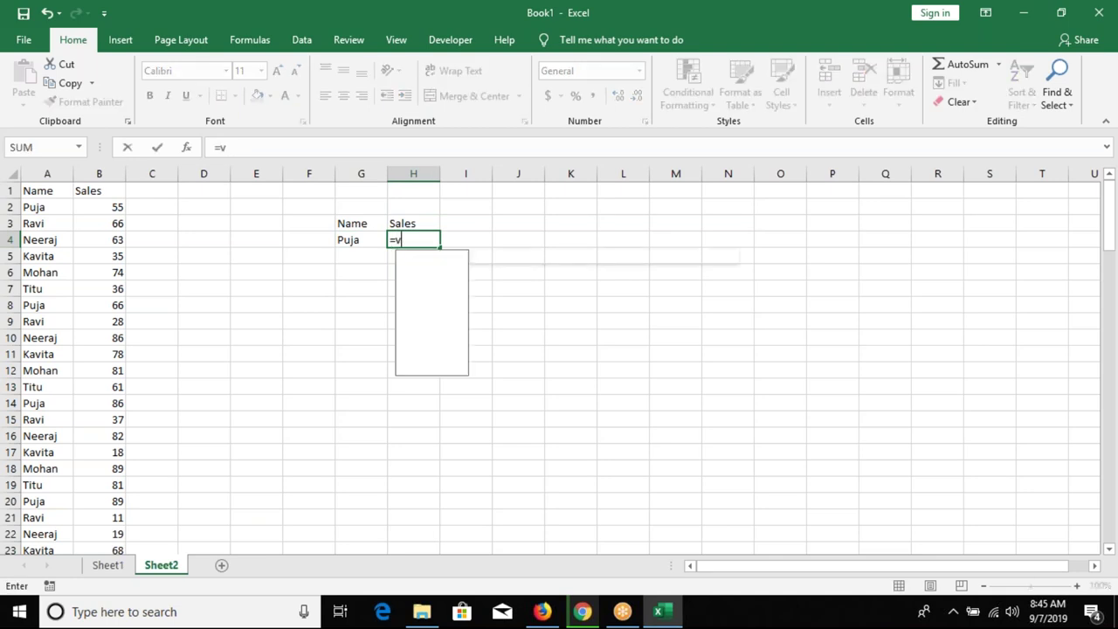
{"action": "type", "text": "l"}
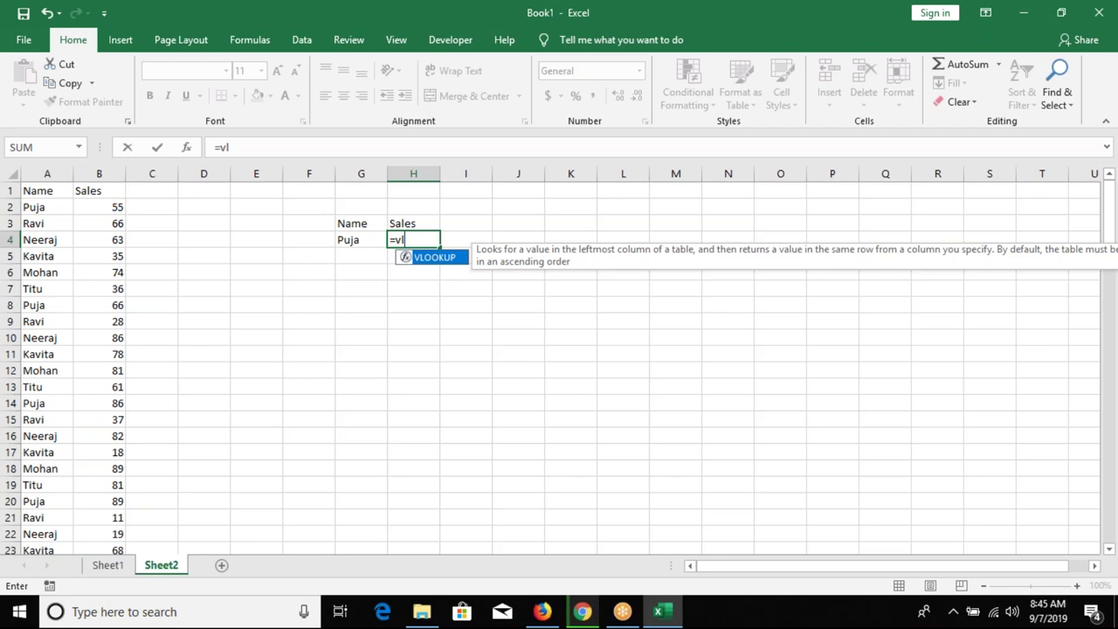
{"action": "key", "text": "Tab"}
{"action": "left_click", "coordinate": [361, 240]}
{"action": "type", "text": ",A:B,2,0)"}
{"action": "key", "text": "Return"}
Check the VLOOKUP's referenced ranges, then move the result from H4 to I3.
{"action": "left_click", "coordinate": [458, 236]}
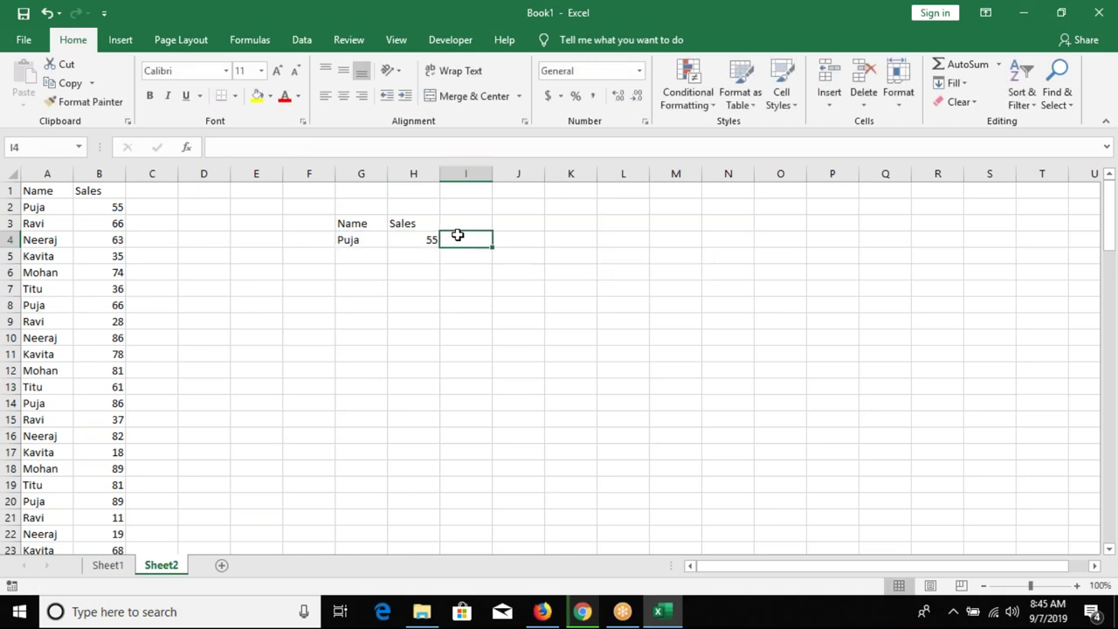
{"action": "key", "text": "Left"}
{"action": "key", "text": "Down"}
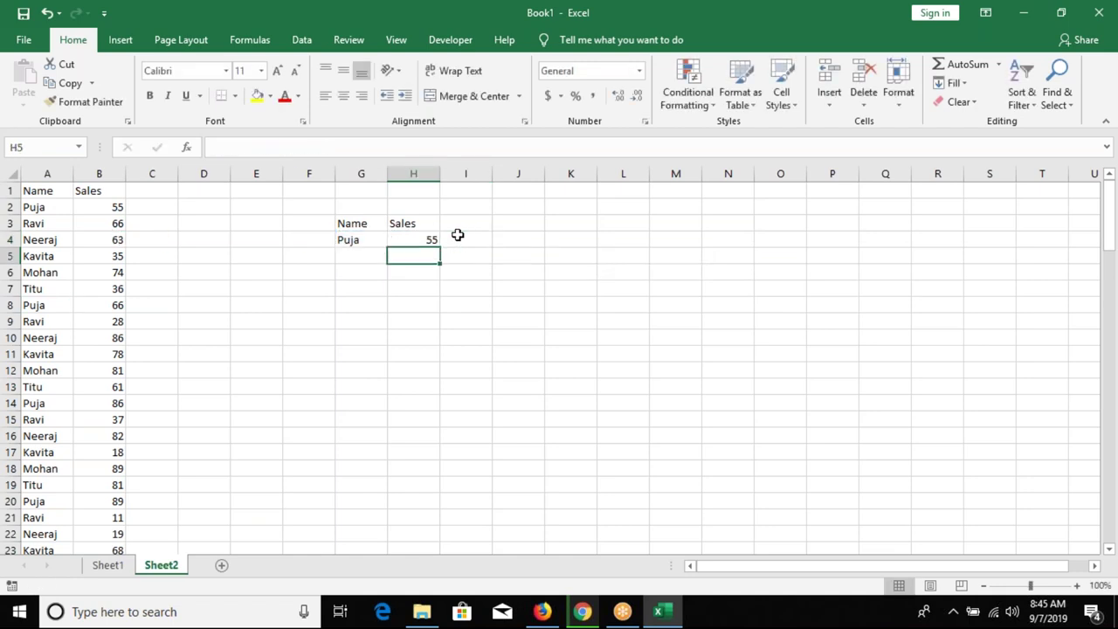
{"action": "type", "text": "55,"}
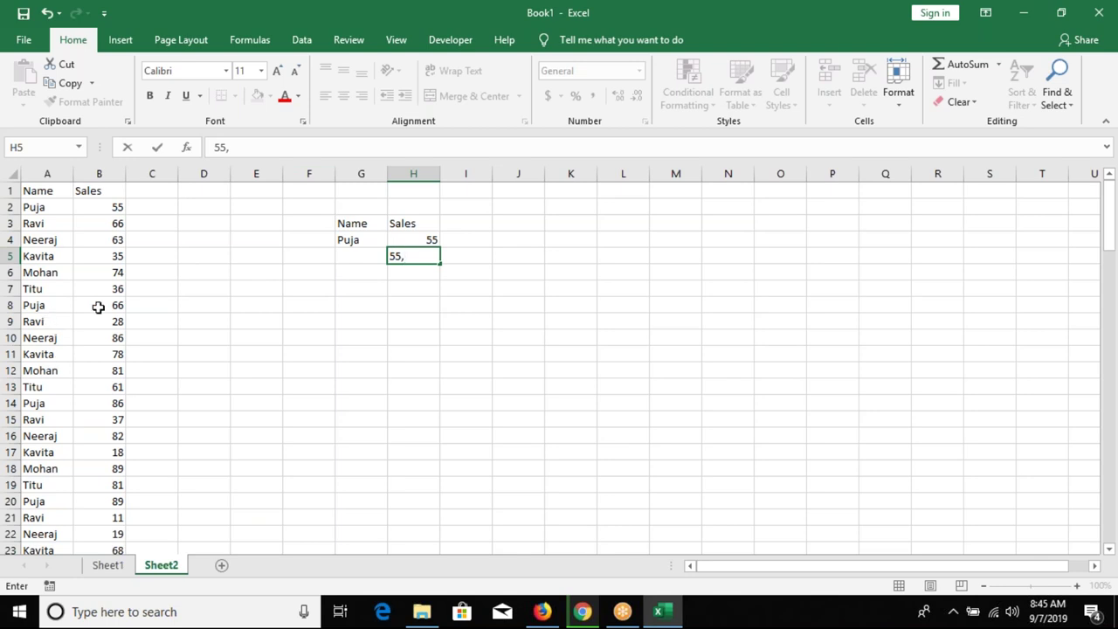
{"action": "type", "text": "66,"}
{"action": "key", "text": "Escape"}
{"action": "key", "text": "Up"}
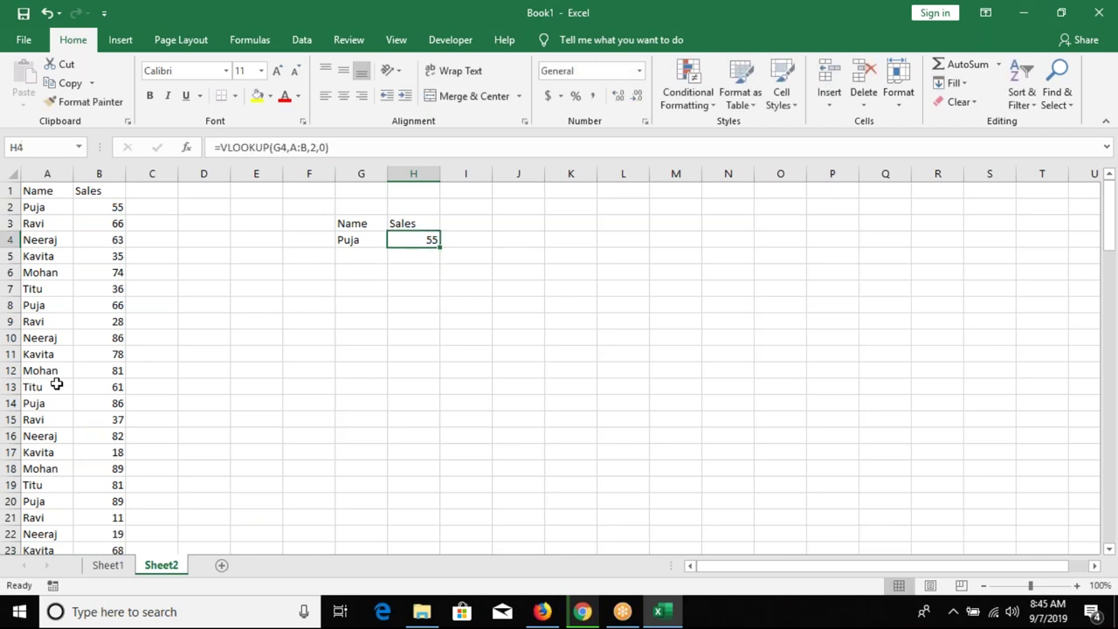
{"action": "key", "text": "F2"}
{"action": "key", "text": "Escape"}
{"action": "mouse_move", "coordinate": [424, 248]}
{"action": "left_mouse_down"}
{"action": "mouse_move", "coordinate": [479, 243]}
{"action": "mouse_move", "coordinate": [482, 232]}
{"action": "left_mouse_up"}
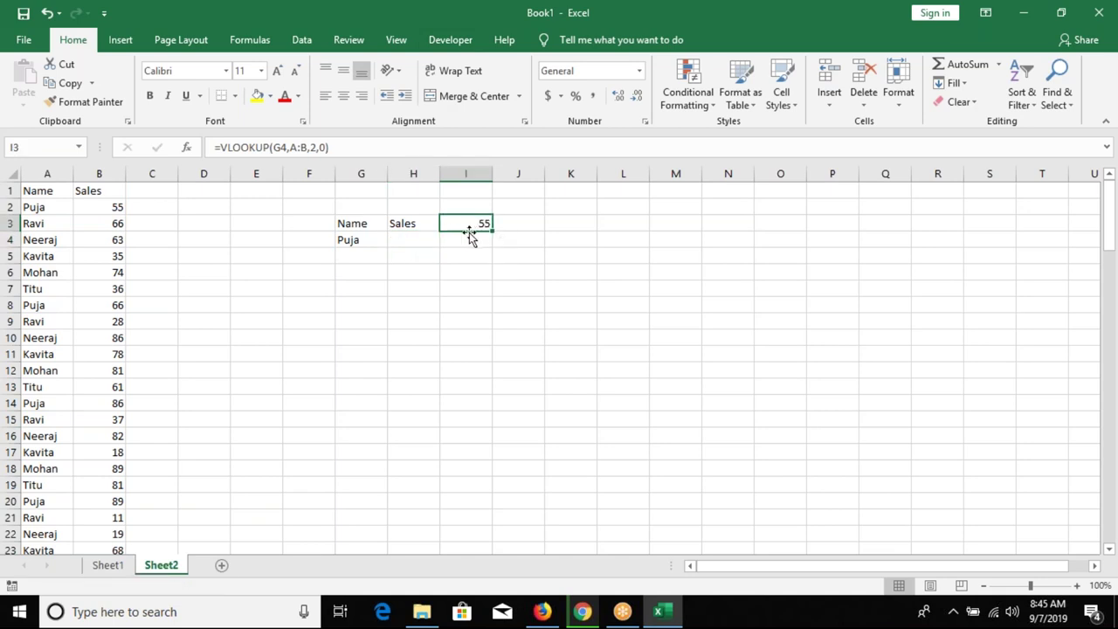
Select the empty H4 and launch the Visual Basic editor from the Developer tab.
{"action": "left_click", "coordinate": [419, 237]}
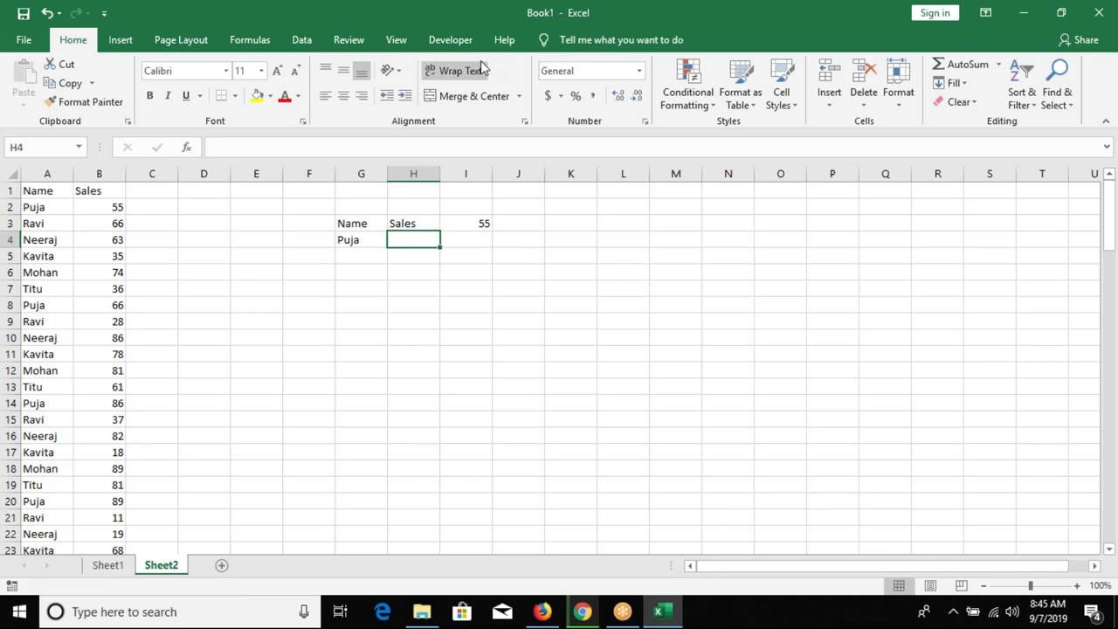
{"action": "left_click", "coordinate": [452, 39]}
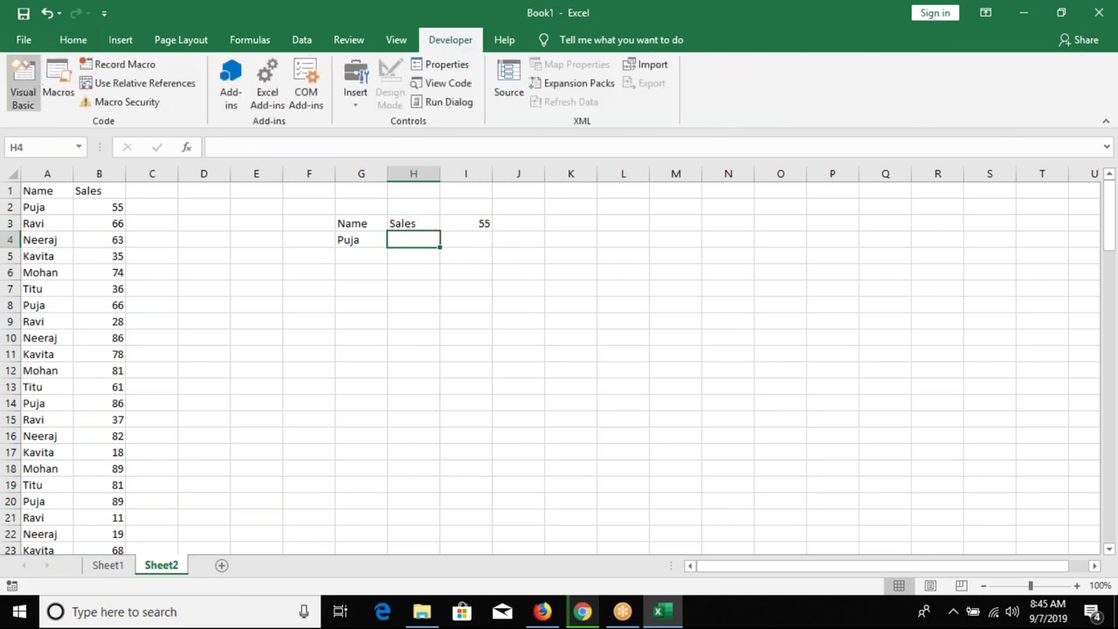
{"action": "left_click", "coordinate": [23, 88]}
{"action": "left_click", "coordinate": [116, 29]}
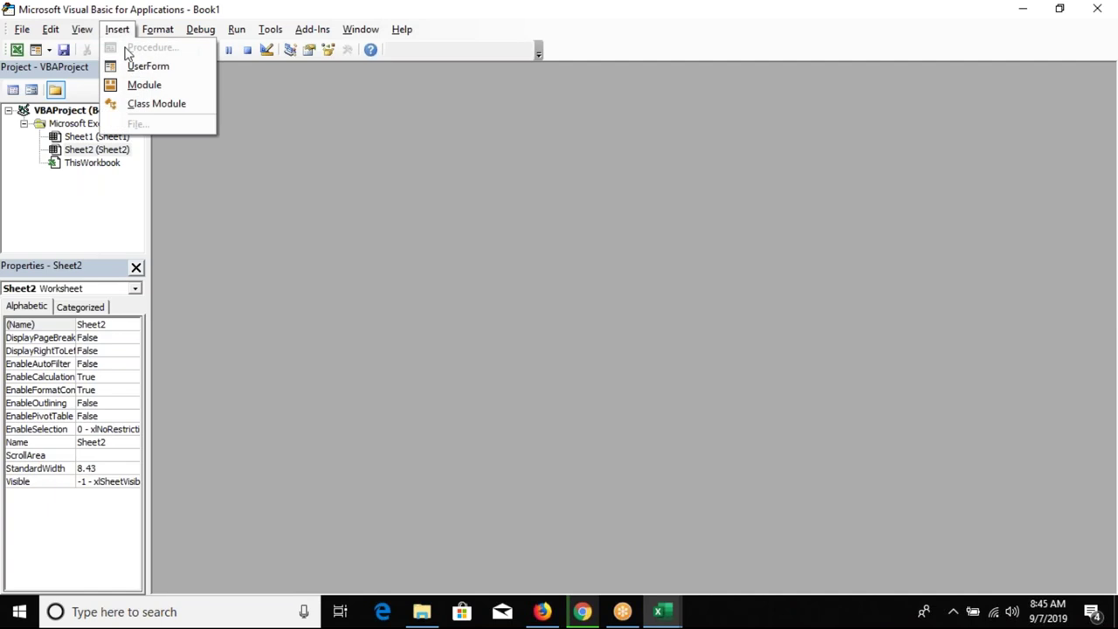
Insert Module1 with Function RLookup(n As Variant, r As Range, c As Long), then return to Excel.
{"action": "left_click", "coordinate": [150, 88]}
{"action": "type", "text": "function "}
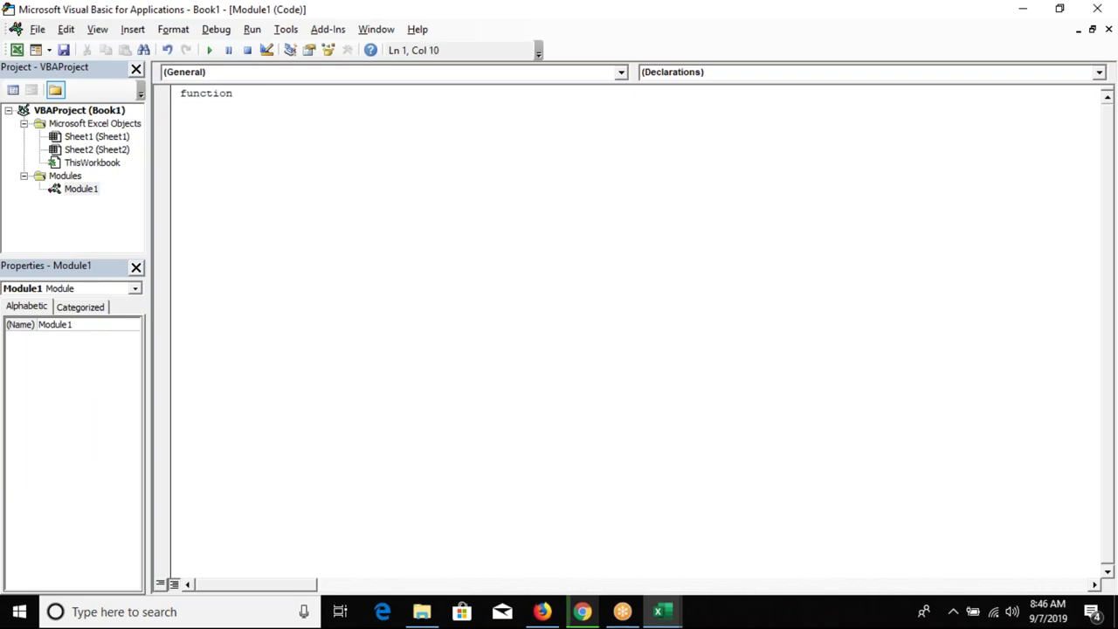
{"action": "type", "text": "R"}
{"action": "type", "text": "Lookup"}
{"action": "type", "text": "("}
{"action": "type", "text": "n as "}
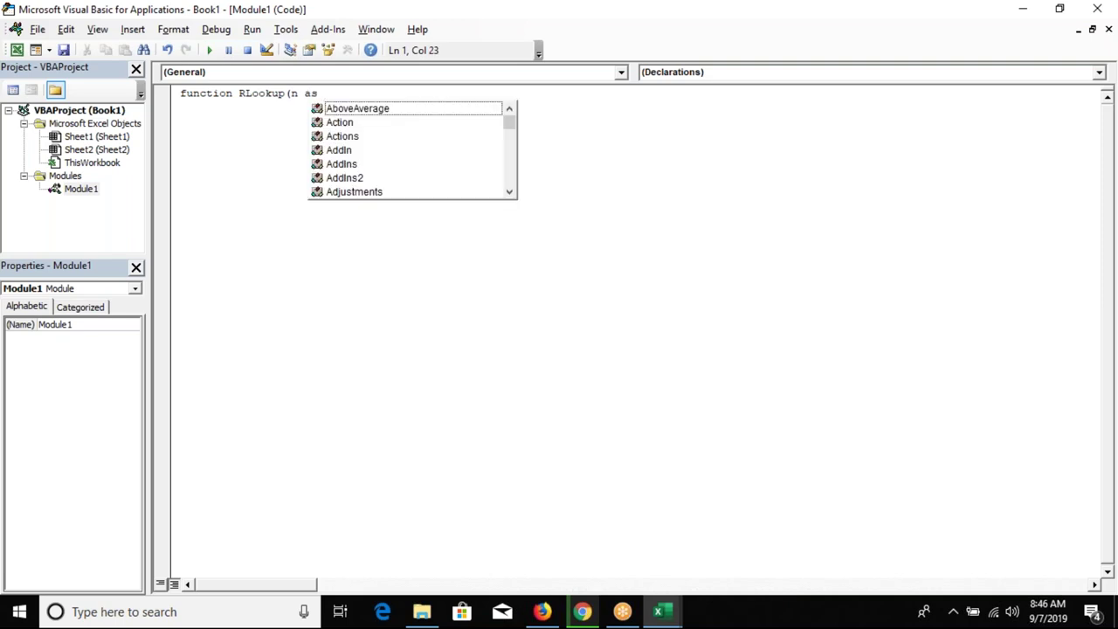
{"action": "type", "text": "ve"}
{"action": "key", "text": "Down"}
{"action": "key", "text": "Down"}
{"action": "key", "text": "Tab"}
{"action": "type", "text": ",r as ra"}
{"action": "key", "text": "Tab"}
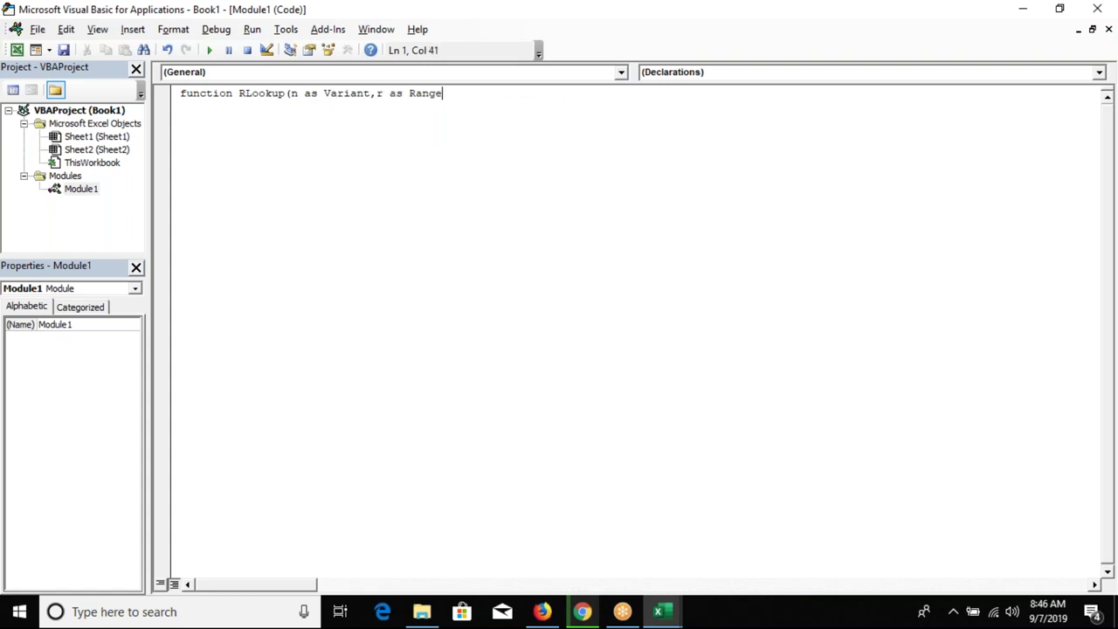
{"action": "type", "text": ",c"}
{"action": "type", "text": " as Long"}
{"action": "key", "text": "Tab"}
{"action": "type", "text": ")"}
{"action": "key", "text": "Return"}
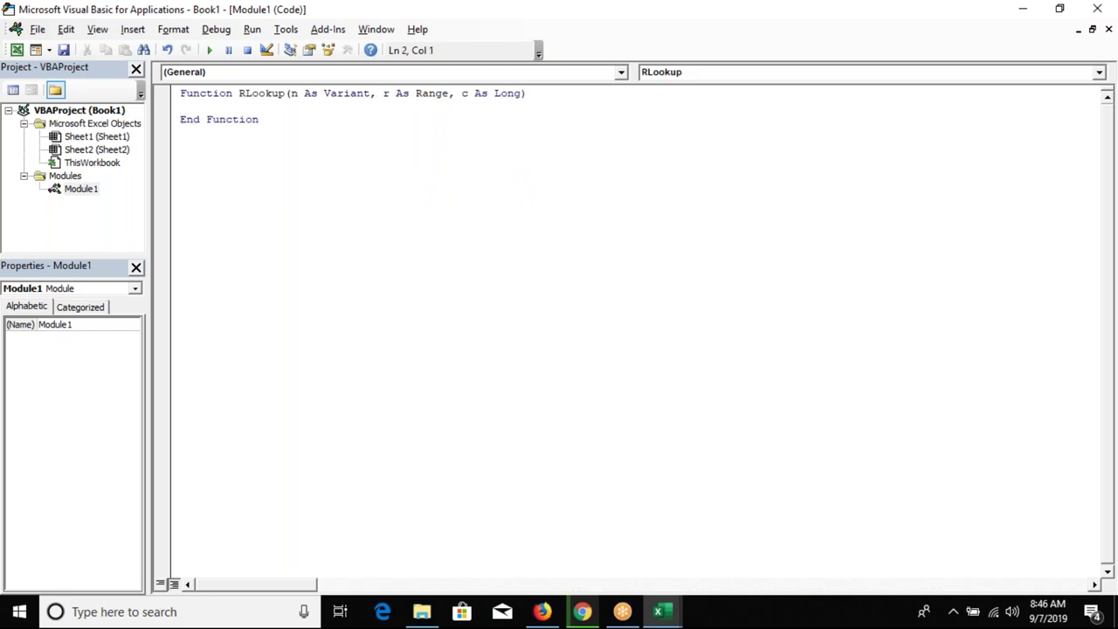
{"action": "key", "text": "alt+F11"}
Enter =RLookup(G4,A1:A112,1) in H4.
{"action": "type", "text": "=rl"}
{"action": "key", "text": "Tab"}
{"action": "left_click", "coordinate": [361, 240]}
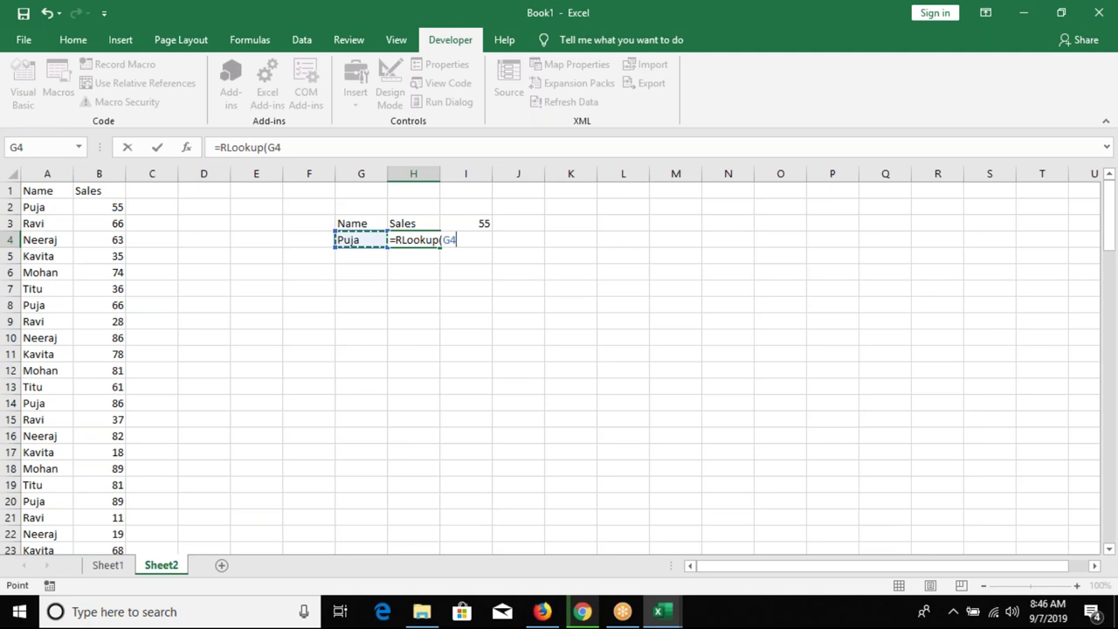
{"action": "type", "text": ","}
{"action": "key", "text": "Left"}
{"action": "key", "text": "Left"}
{"action": "key", "text": "Left"}
{"action": "key", "text": "Left"}
{"action": "key", "text": "Left"}
{"action": "key", "text": "Left"}
{"action": "key", "text": "Up"}
{"action": "key", "text": "Up"}
{"action": "key", "text": "Up"}
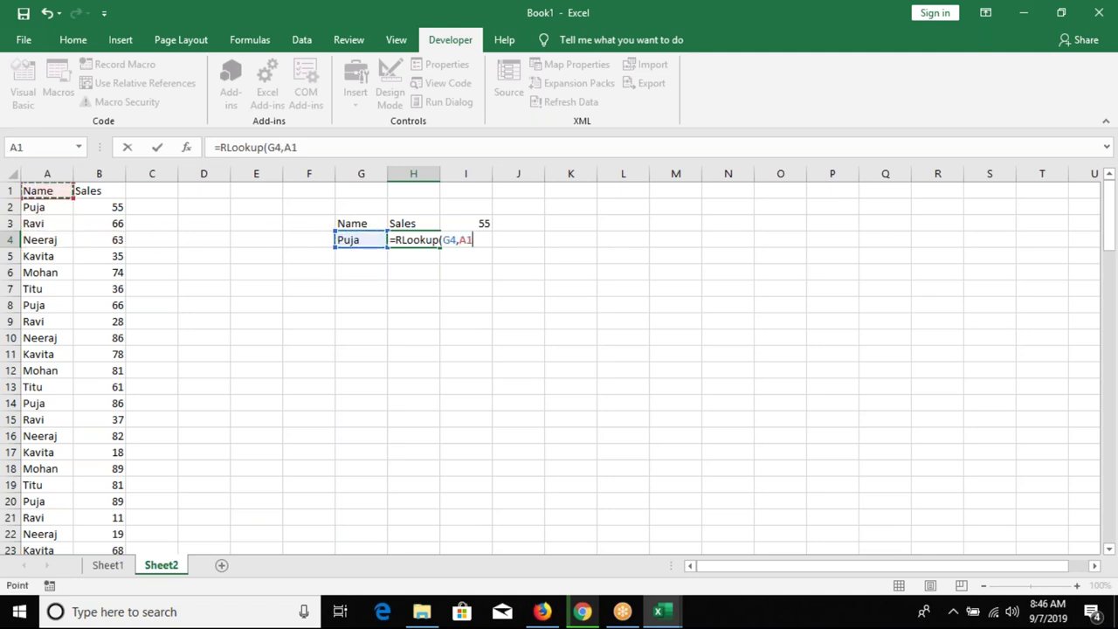
{"action": "key", "text": "ctrl+shift+Down"}
{"action": "type", "text": ":A112,"}
{"action": "type", "text": "112,1"}
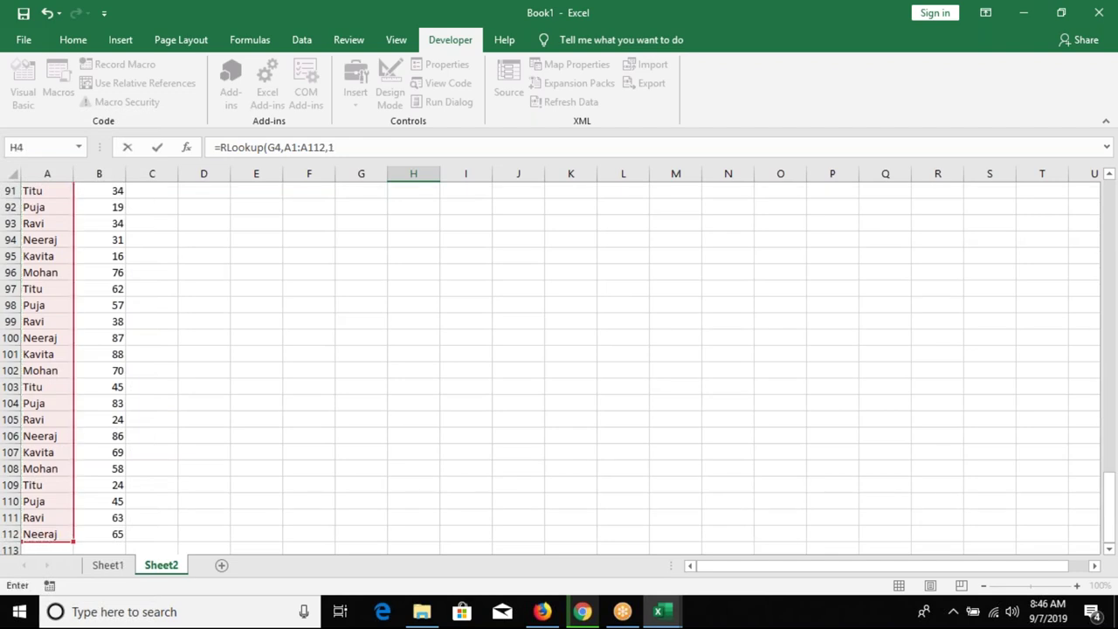
{"action": "key", "text": "Return"}
Recommit H4's RLookup formula to recalculate, still returning 0, then go to the VBA editor.
{"action": "key", "text": "Up"}
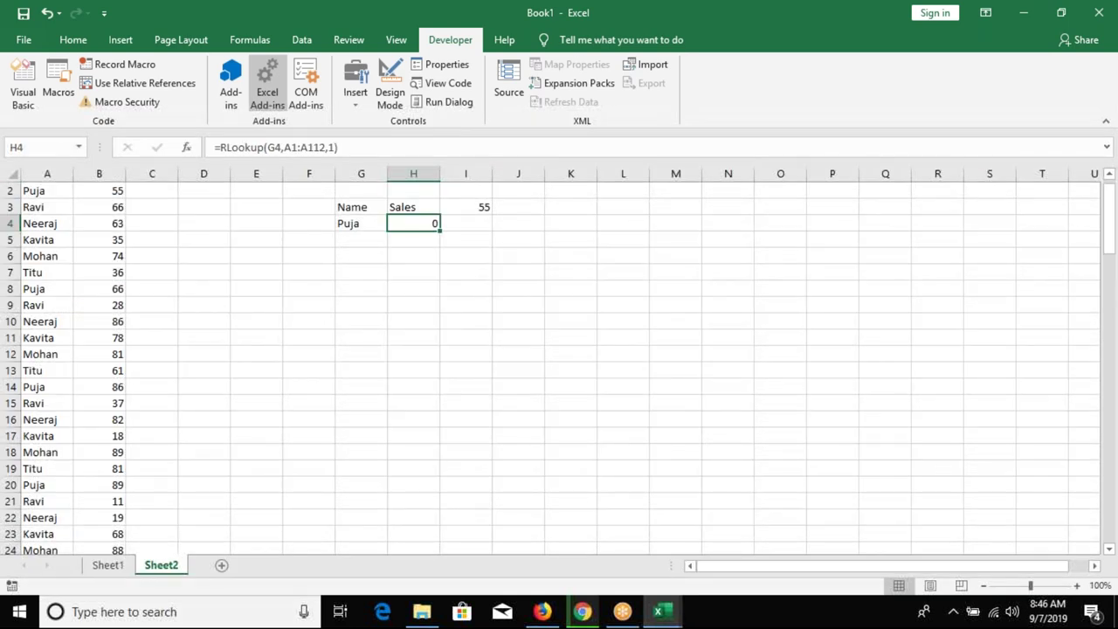
{"action": "key", "text": "F2"}
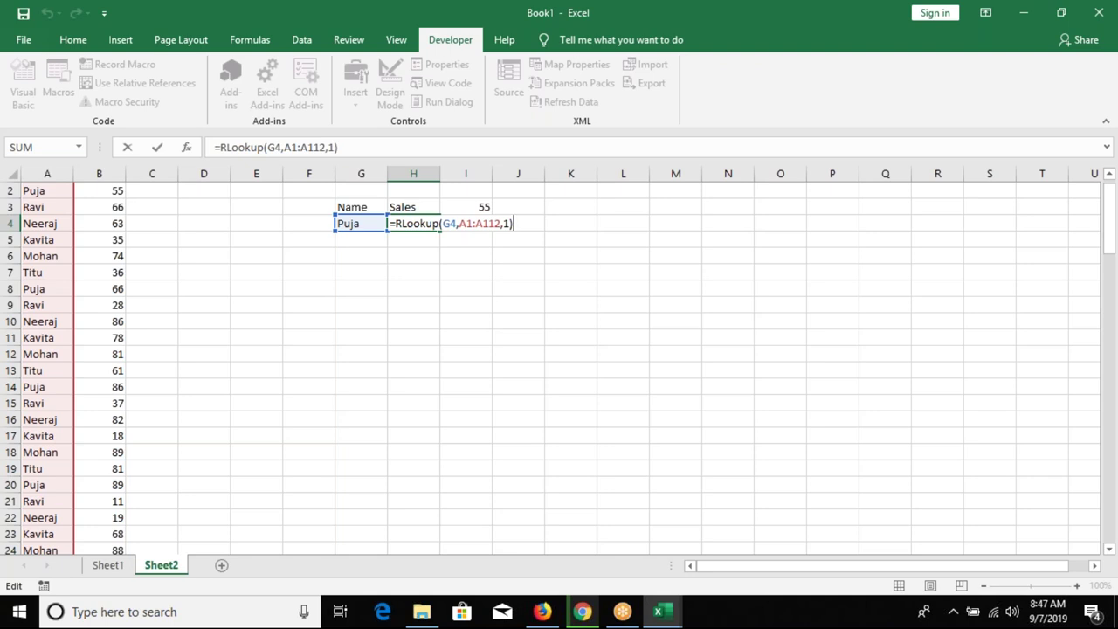
{"action": "key", "text": "ctrl+Return"}
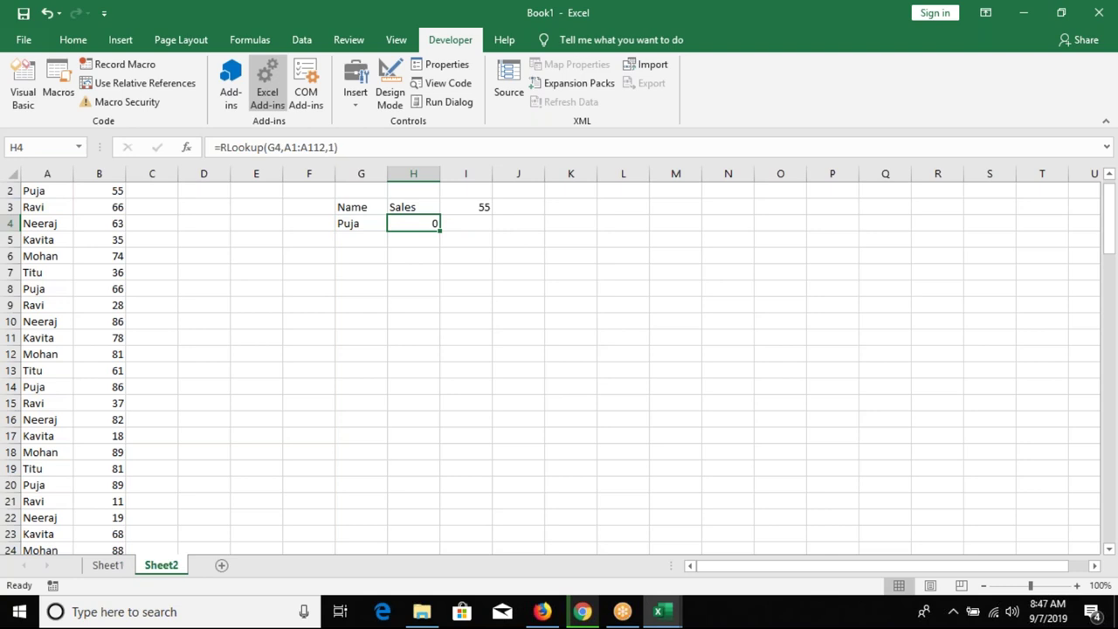
{"action": "key", "text": "alt+Tab"}
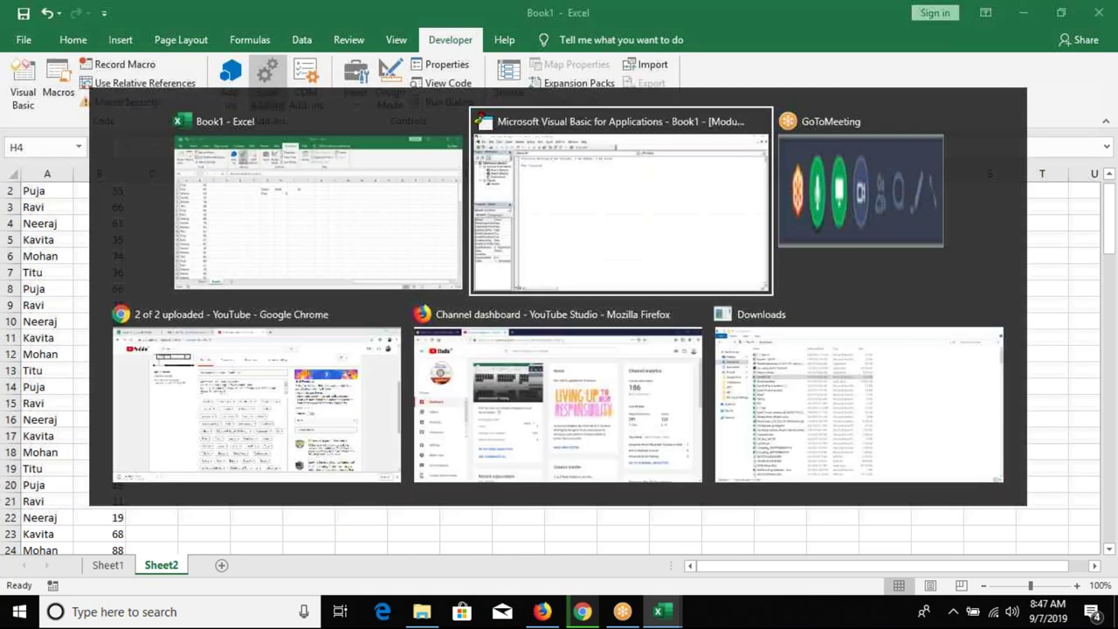
In RLookup, declare k As Range and add a For Each k In r loop.
{"action": "key", "text": "Return"}
{"action": "key", "text": "Up"}
{"action": "key", "text": "Up"}
{"action": "key", "text": "Up"}
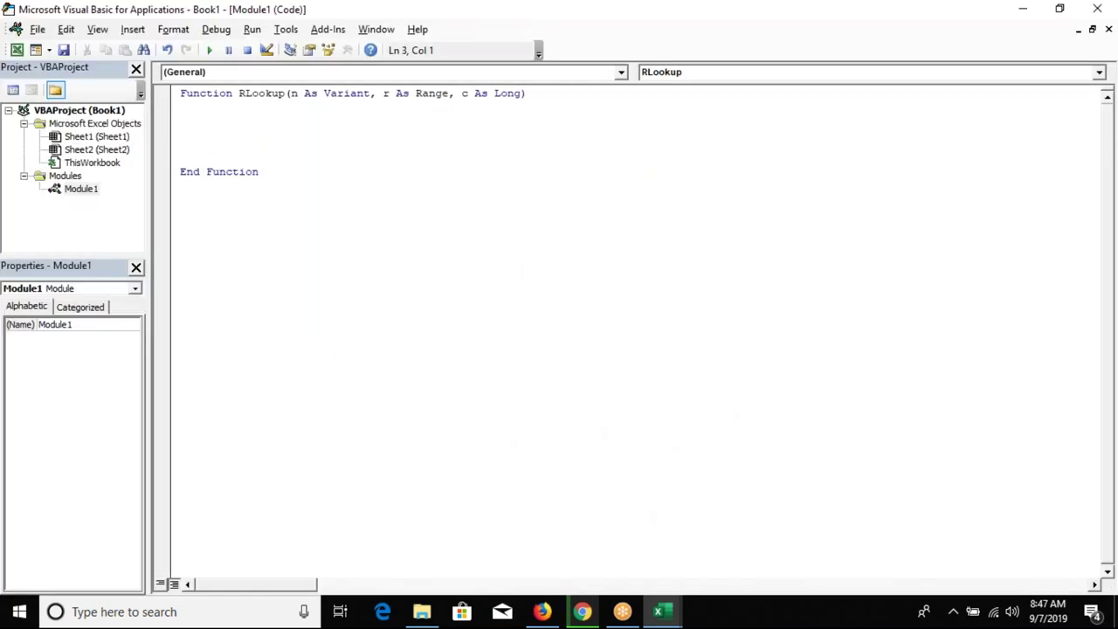
{"action": "type", "text": "dim k as ra"}
{"action": "key", "text": "Tab"}
{"action": "key", "text": "Return"}
{"action": "key", "text": "Return"}
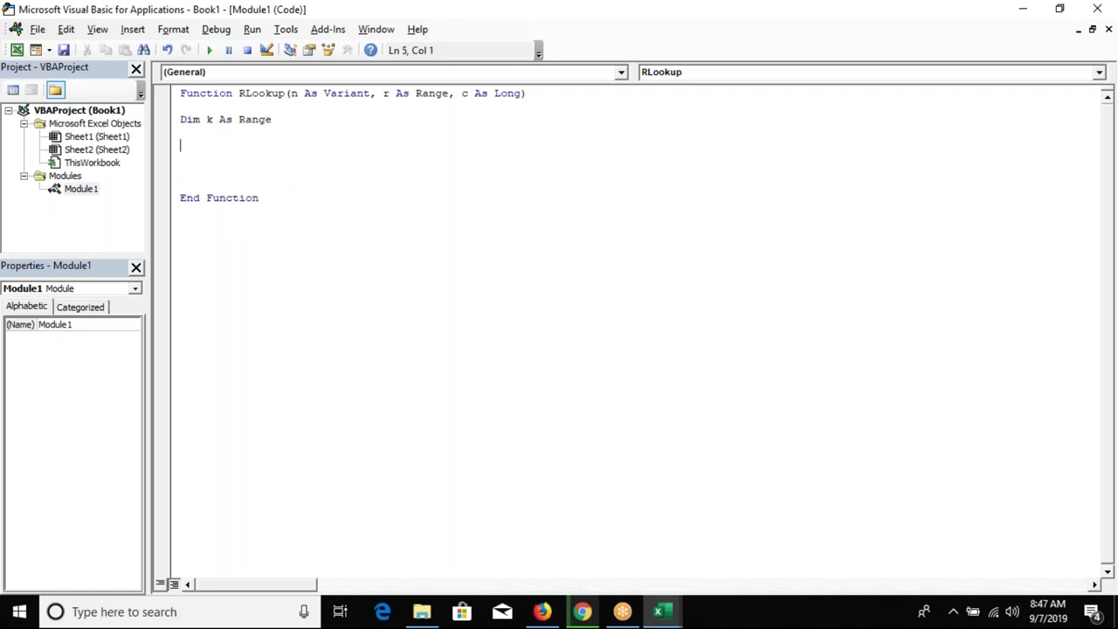
{"action": "type", "text": "for each k in "}
{"action": "type", "text": "r"}
{"action": "key", "text": "Return"}
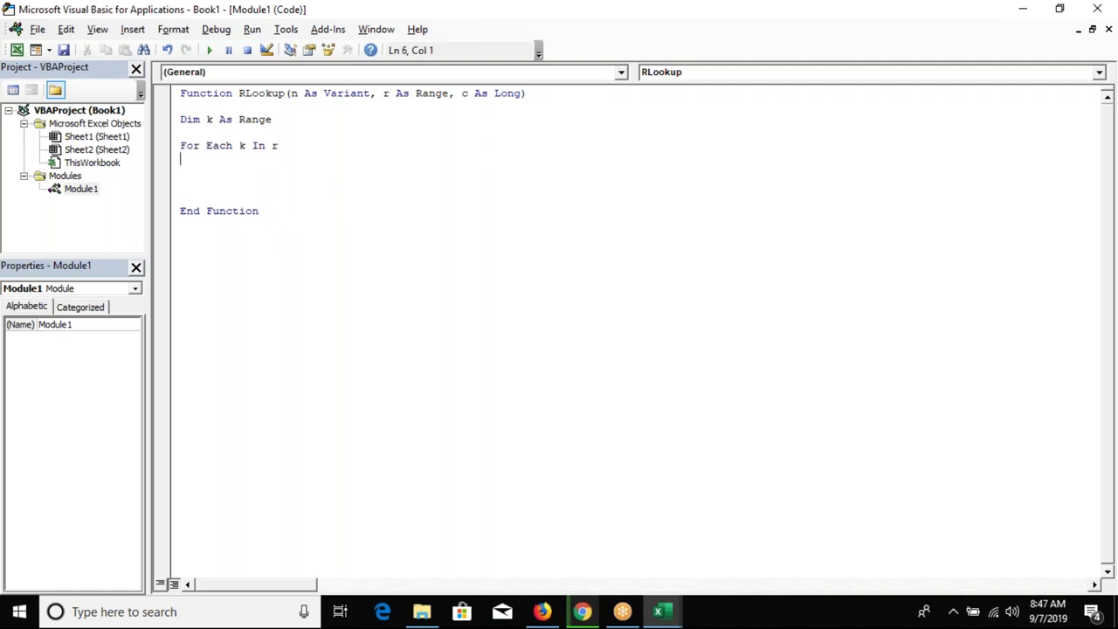
Add the If k.Value = n Then condition and declare p As String.
{"action": "type", "text": "if k.v"}
{"action": "key", "text": "Down"}
{"action": "key", "text": "Tab"}
{"action": "type", "text": "="}
{"action": "type", "text": "n then"}
{"action": "key", "text": "Return"}
{"action": "key", "text": "Up"}
{"action": "key", "text": "Up"}
{"action": "key", "text": "Up"}
{"action": "key", "text": "Up"}
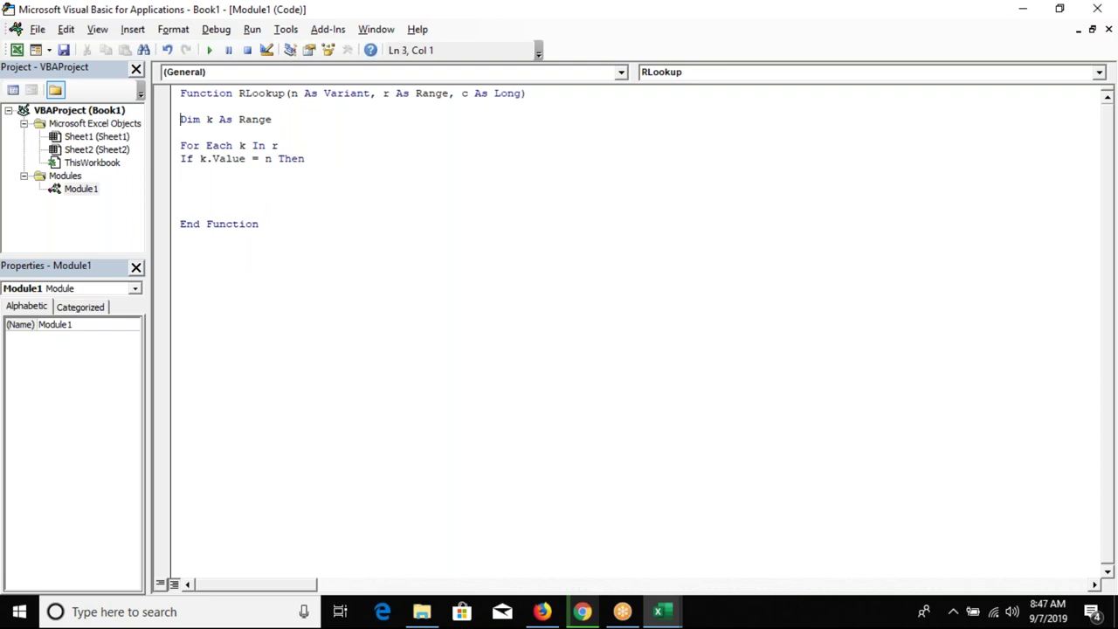
{"action": "type", "text": "dim "}
{"action": "type", "text": "p as "}
{"action": "type", "text": "str"}
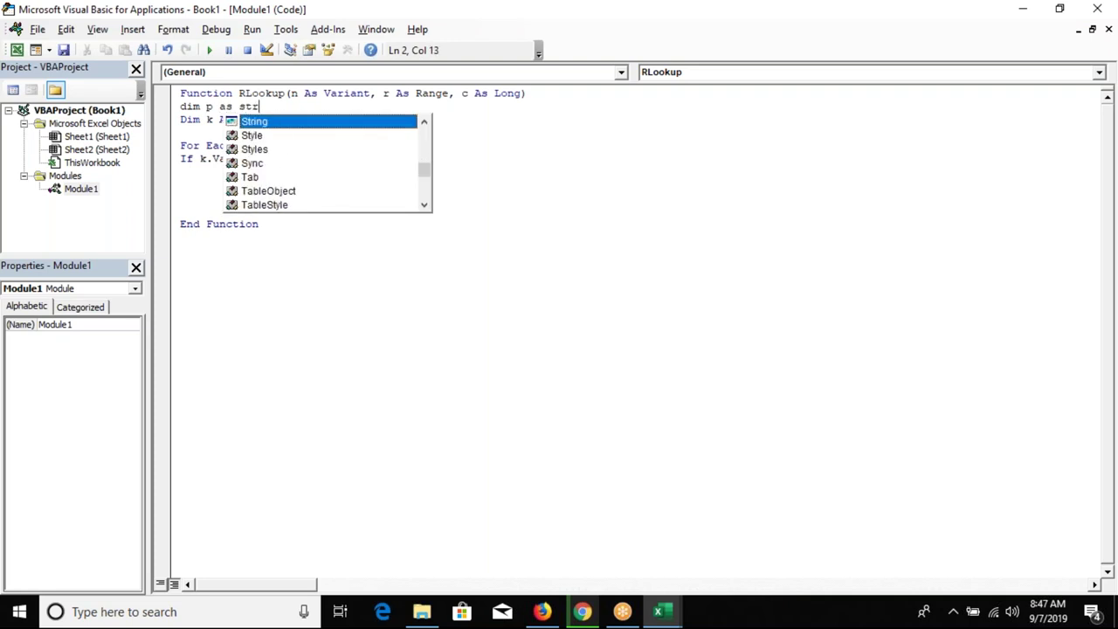
{"action": "key", "text": "Tab"}
{"action": "key", "text": "Down"}
{"action": "key", "text": "Down"}
{"action": "key", "text": "Down"}
{"action": "key", "text": "Down"}
Inside the If, set p = p & "," & k.Offset(0, c).Value.
{"action": "type", "text": "p="}
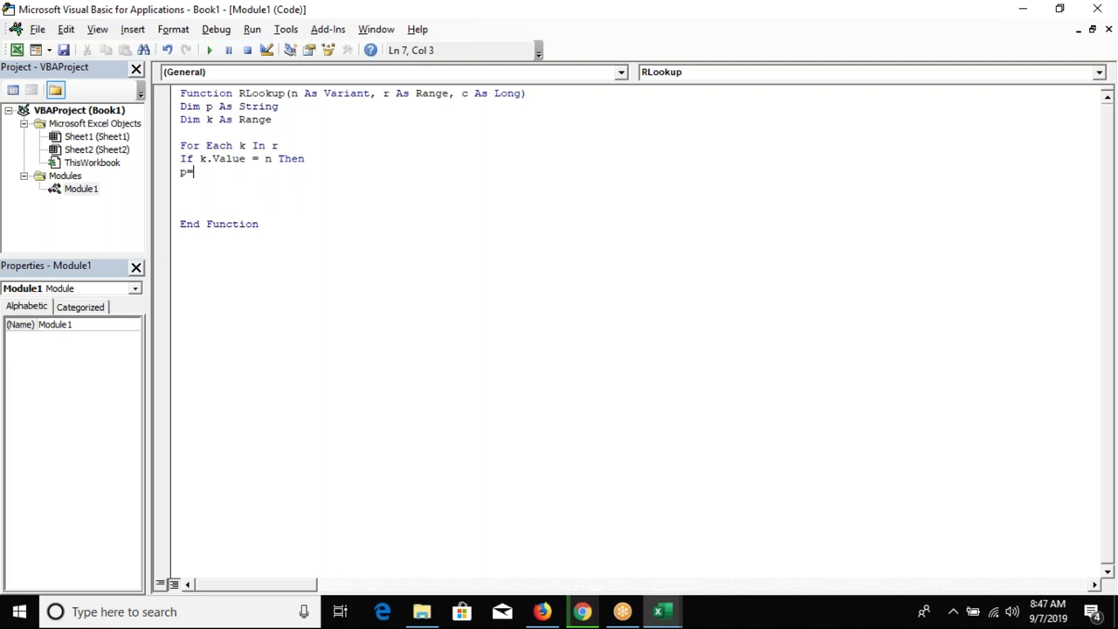
{"action": "type", "text": "k"}
{"action": "type", "text": ".of"}
{"action": "key", "text": "Tab"}
{"action": "type", "text": "("}
{"action": "type", "text": "("}
{"action": "type", "text": "0,"}
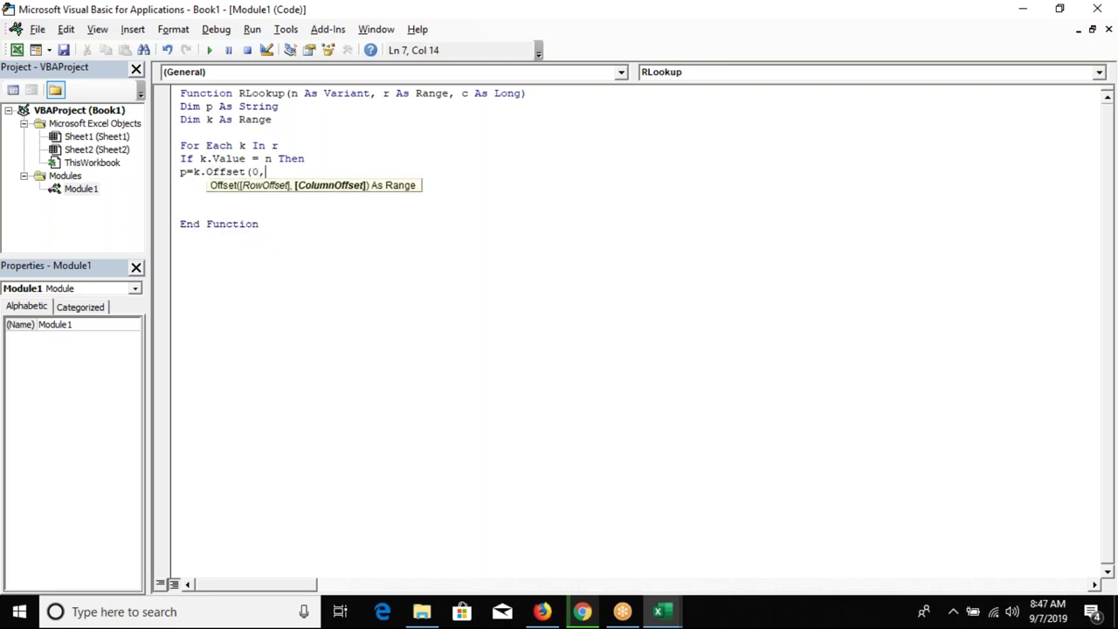
{"action": "type", "text": "c"}
{"action": "type", "text": ").v"}
{"action": "key", "text": "Down"}
{"action": "key", "text": "Tab"}
{"action": "key", "text": "Return"}
{"action": "key", "text": "Up"}
{"action": "key", "text": "Right"}
{"action": "key", "text": "Right"}
{"action": "key", "text": "Right"}
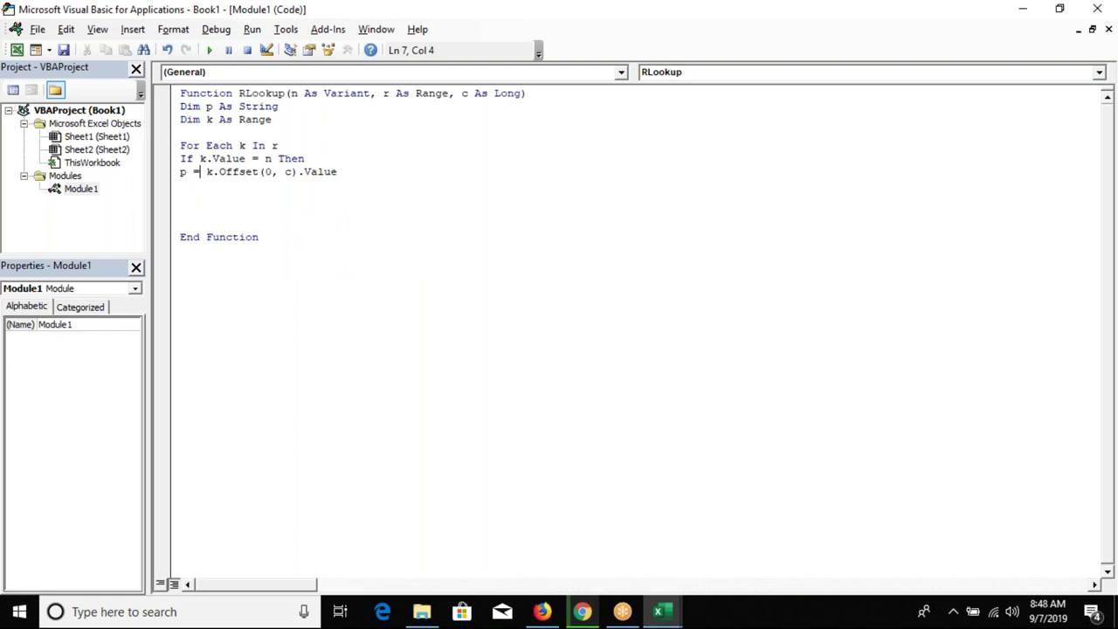
{"action": "type", "text": "p"}
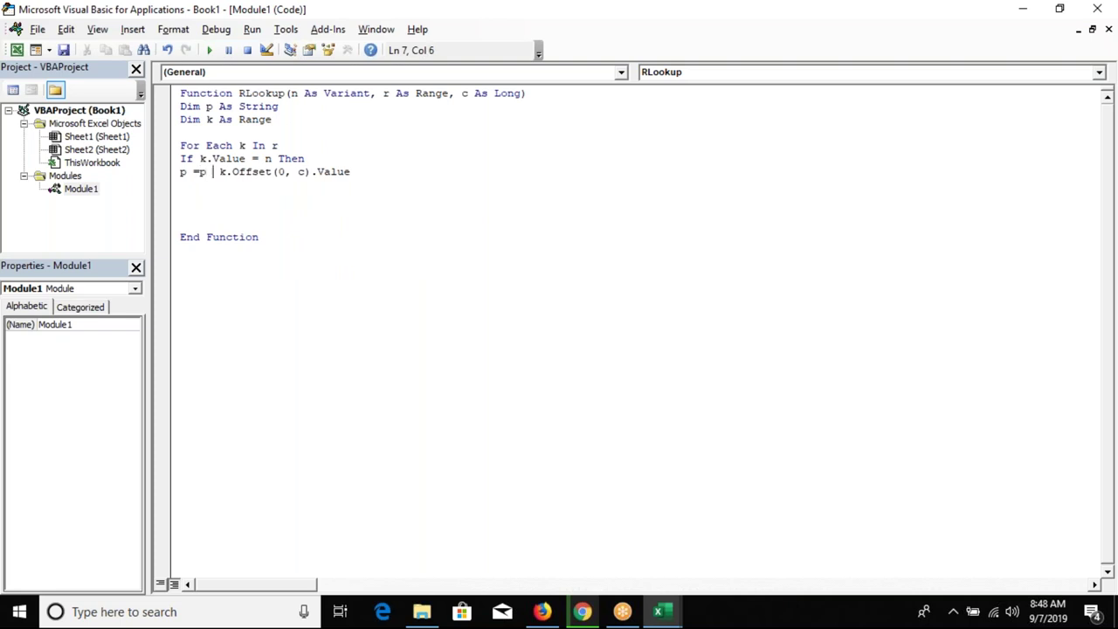
{"action": "type", "text": " & "}
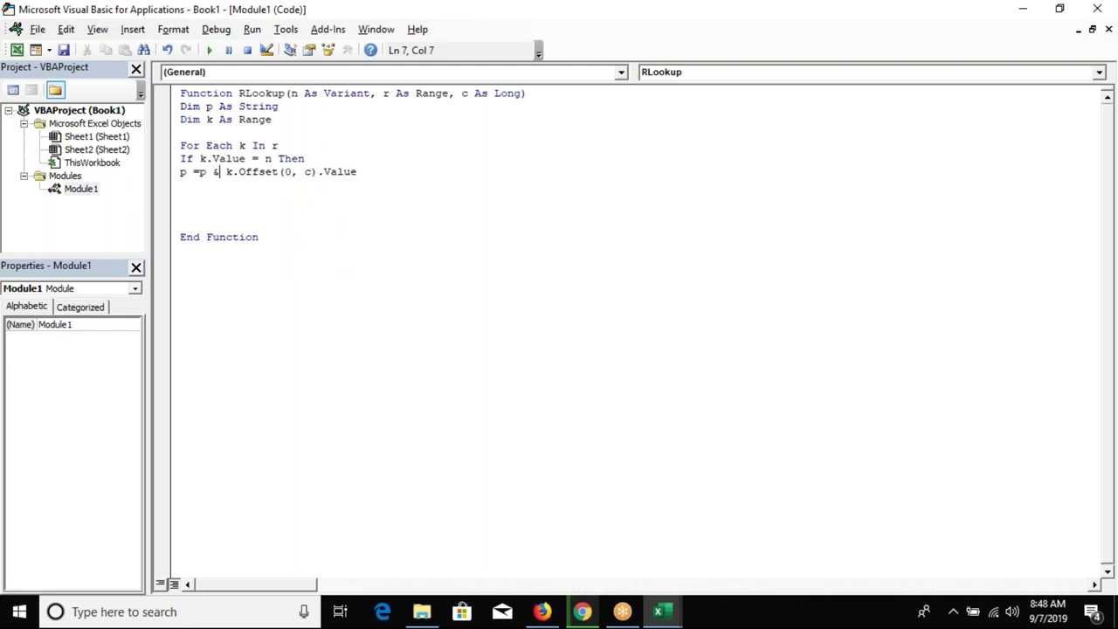
{"action": "type", "text": "\",\""}
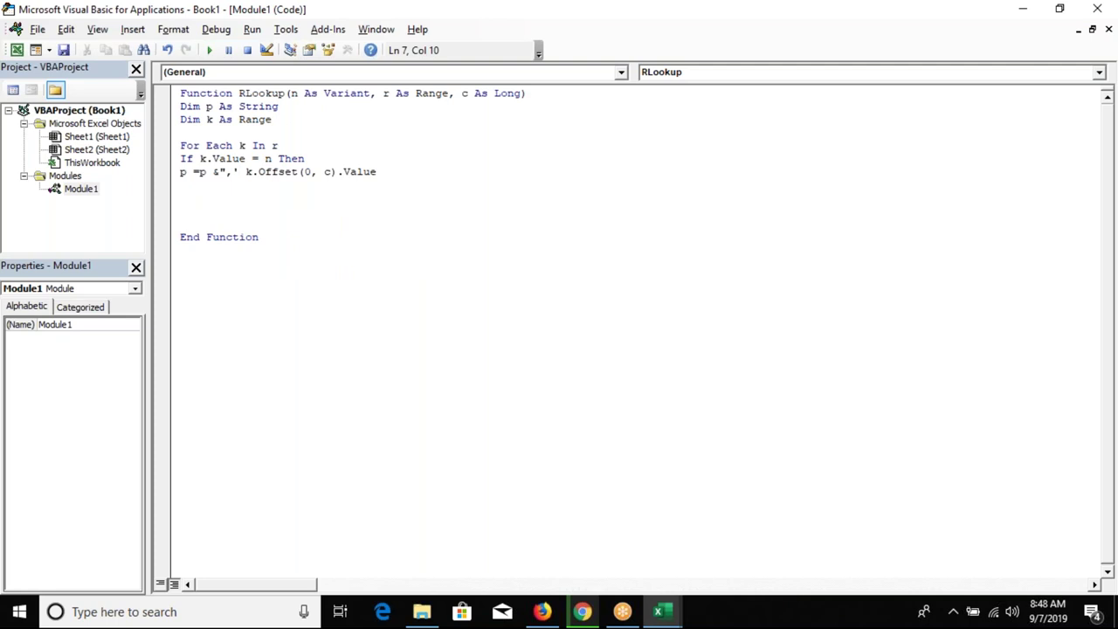
{"action": "type", "text": " &"}
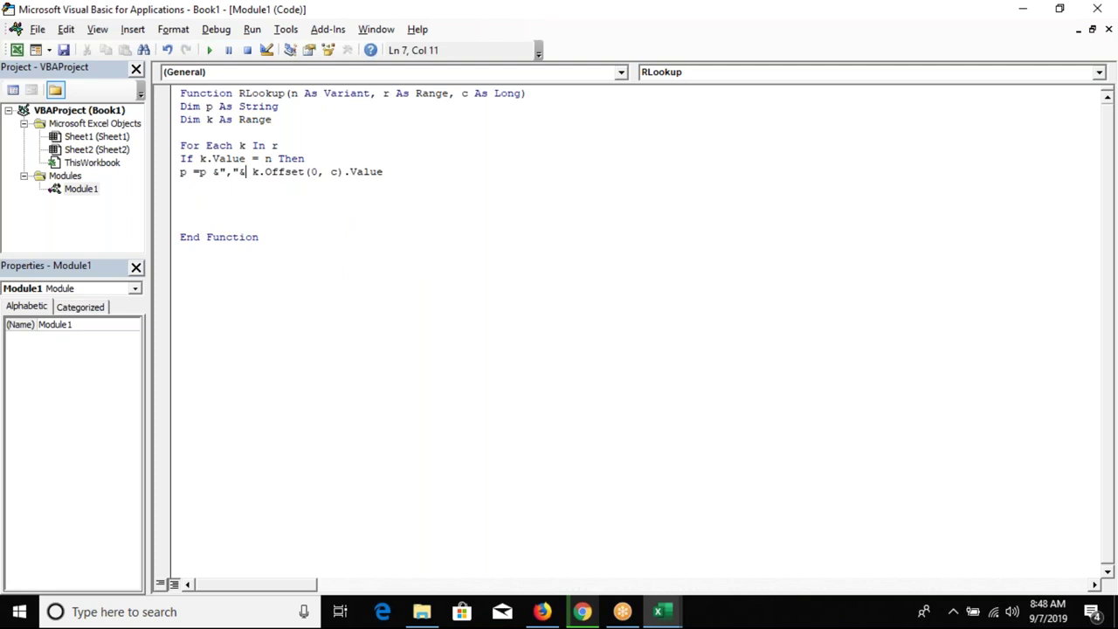
{"action": "left_click", "coordinate": [181, 185]}
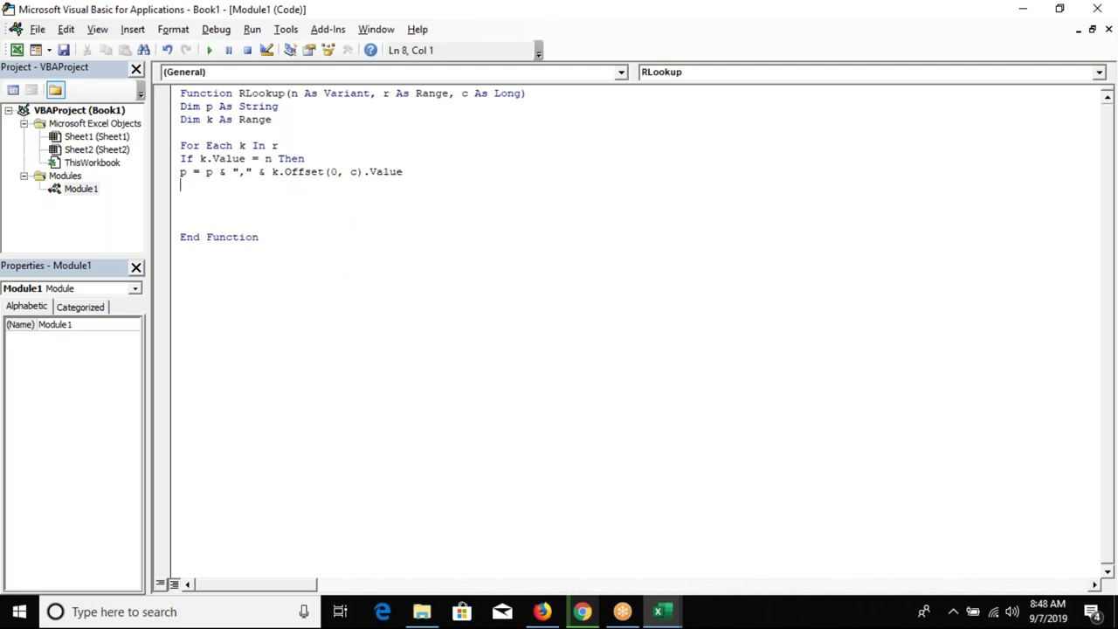
Close the block with End If and Next k, then return RLookup = p.
{"action": "type", "text": "end if"}
{"action": "key", "text": "Return"}
{"action": "type", "text": "next "}
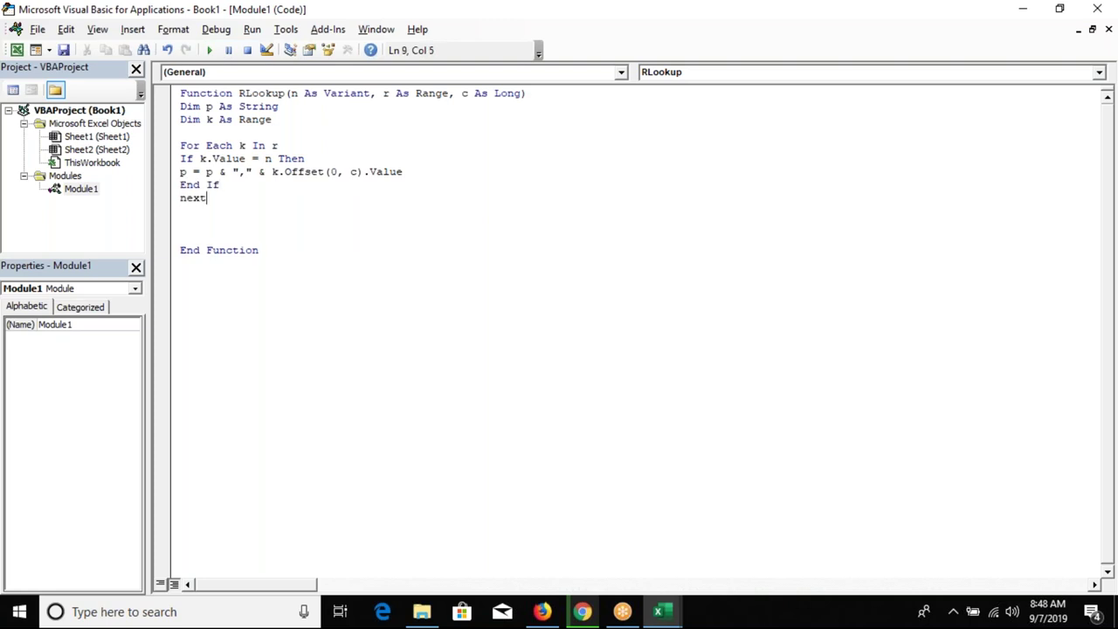
{"action": "type", "text": "k"}
{"action": "key", "text": "Return"}
{"action": "key", "text": "Return"}
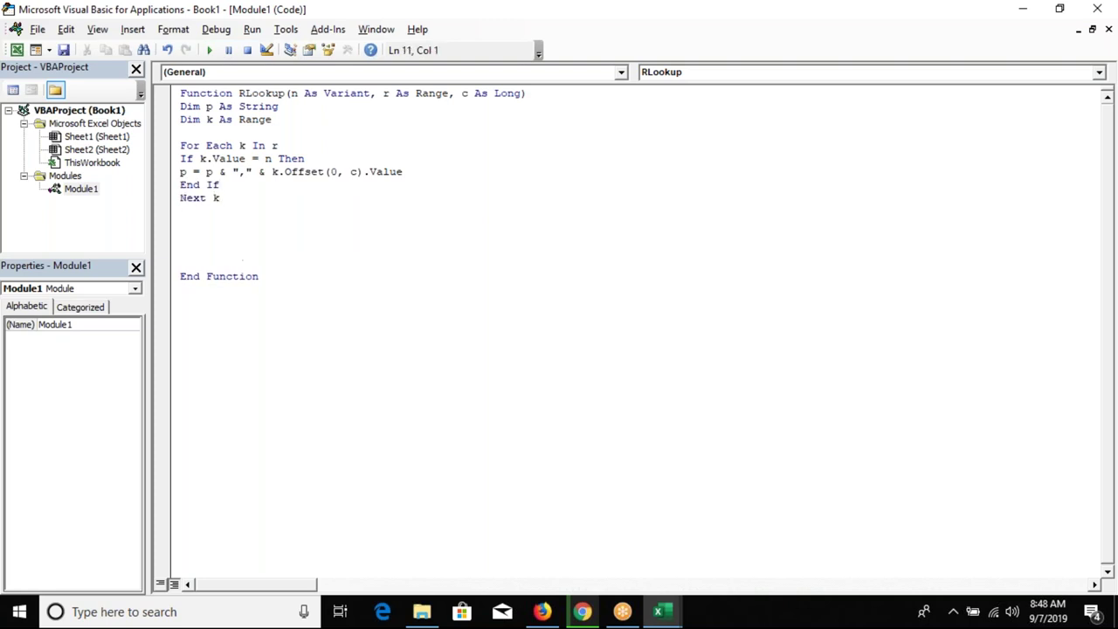
{"action": "type", "text": "R"}
{"action": "key", "text": "BackSpace"}
{"action": "type", "text": "RLookup = "}
{"action": "type", "text": "p"}
{"action": "left_click", "coordinate": [181, 211]}
{"action": "key", "text": "Up"}
{"action": "key", "text": "Up"}
{"action": "key", "text": "Up"}
{"action": "key", "text": "Up"}
{"action": "key", "text": "Up"}
{"action": "left_click", "coordinate": [286, 224]}
Back in Excel, recalculate H4's RLookup formula and inspect I3's VLOOKUP formula.
{"action": "key", "text": "alt+F11"}
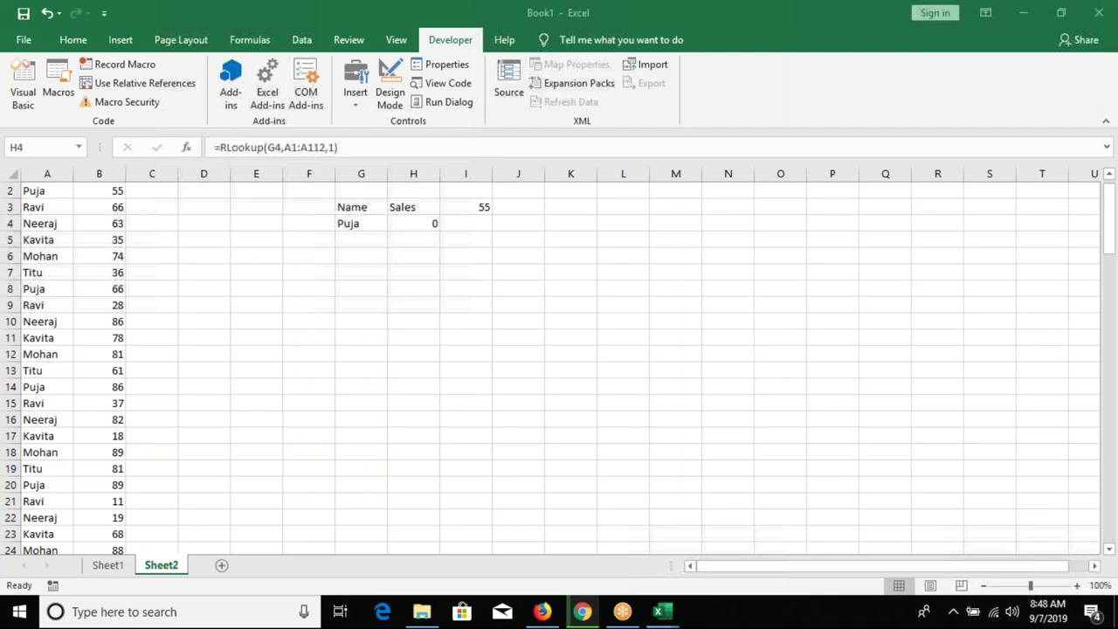
{"action": "key", "text": "F2"}
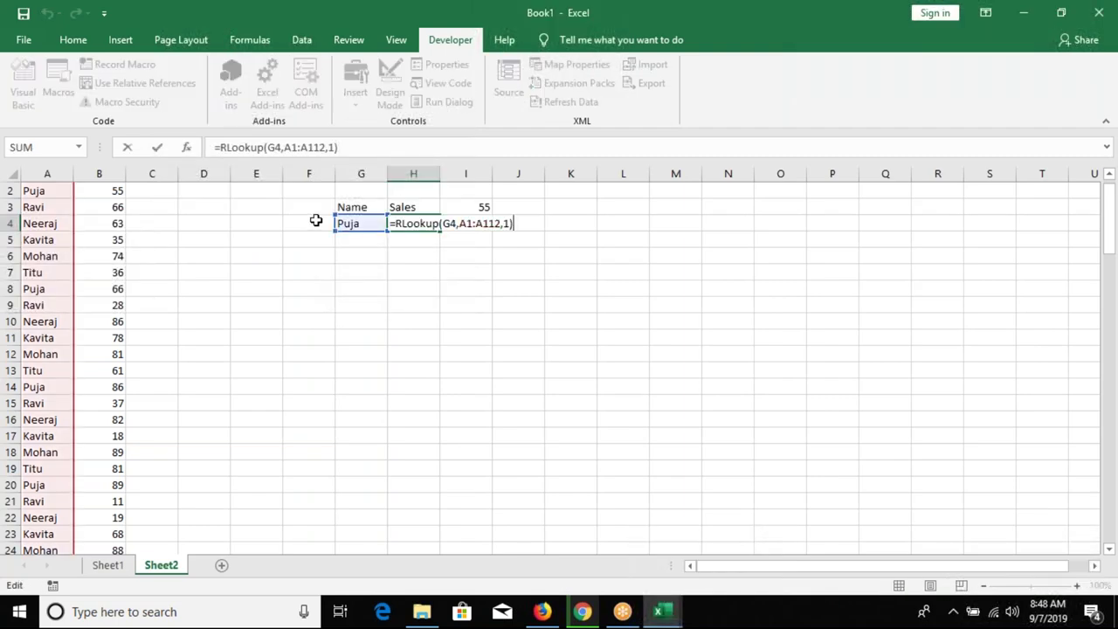
{"action": "key", "text": "Return"}
{"action": "key", "text": "Up"}
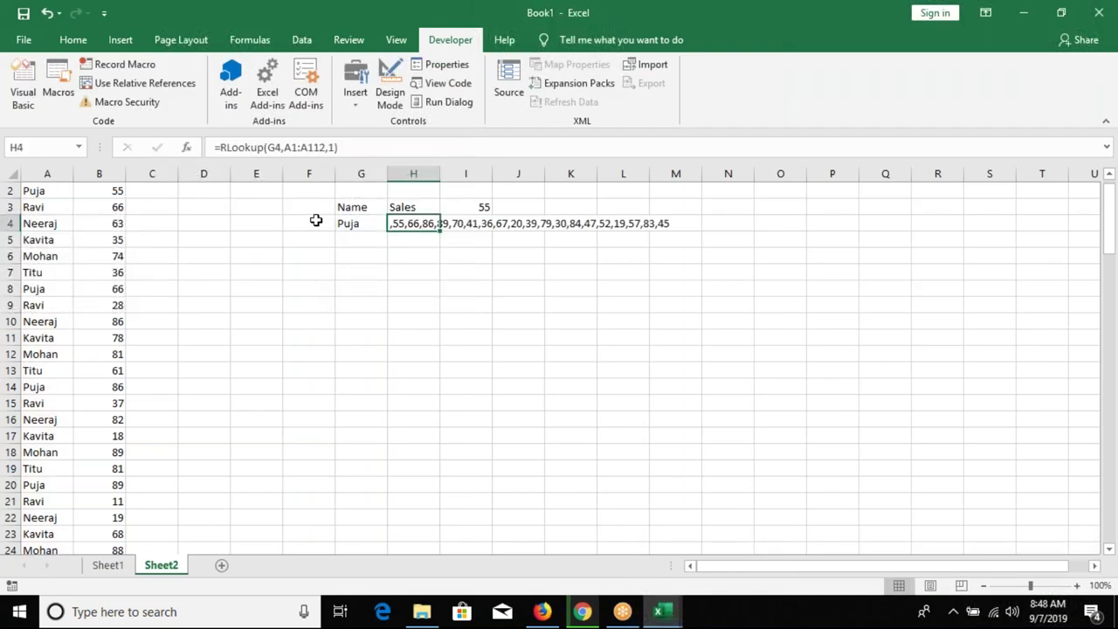
{"action": "key", "text": "Up"}
{"action": "key", "text": "Right"}
{"action": "key", "text": "F2"}
{"action": "key", "text": "Return"}
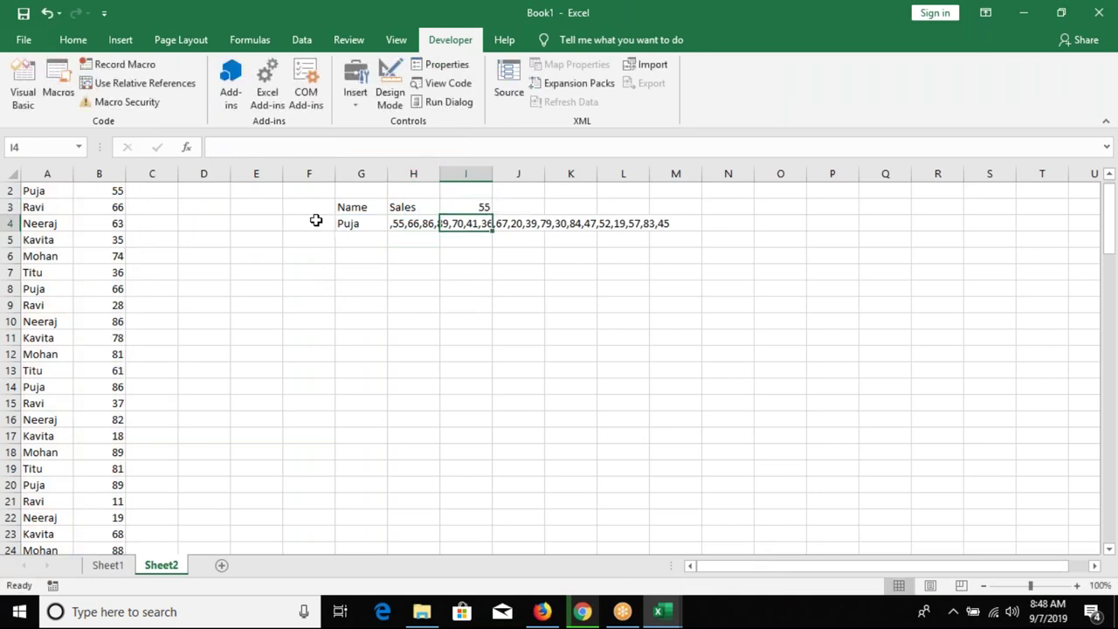
{"action": "key", "text": "Left"}
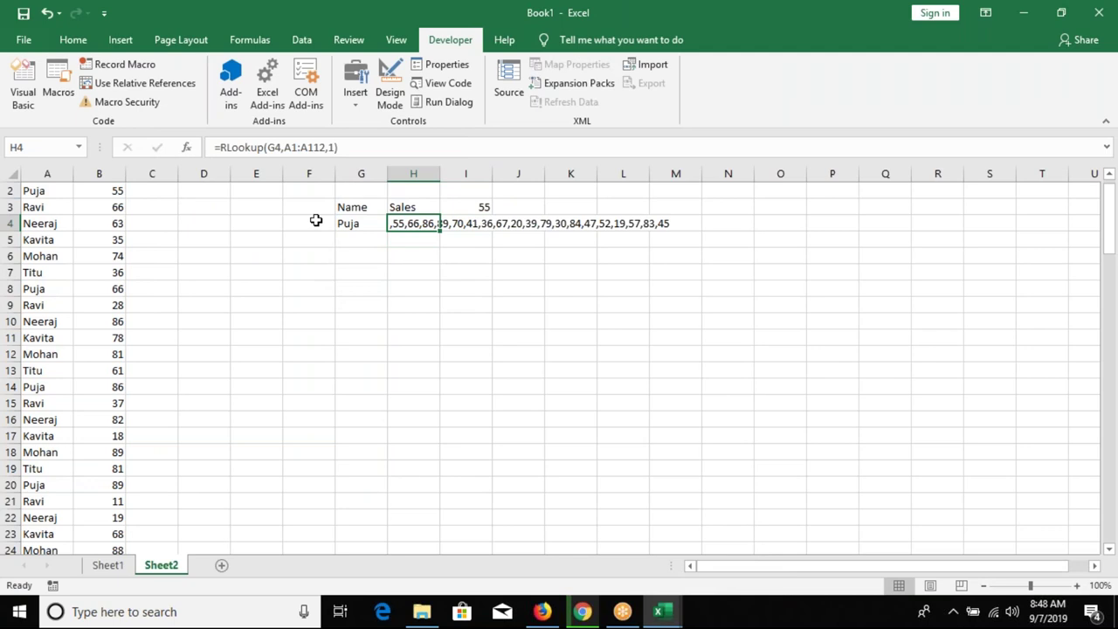
Re-enter H4's =RLookup(G4,A1:A112,1) so it shows Puja's comma-joined sales.
{"action": "key", "text": "Right"}
{"action": "key", "text": "Up"}
{"action": "key", "text": "Down"}
{"action": "key", "text": "Left"}
{"action": "key", "text": "F2"}
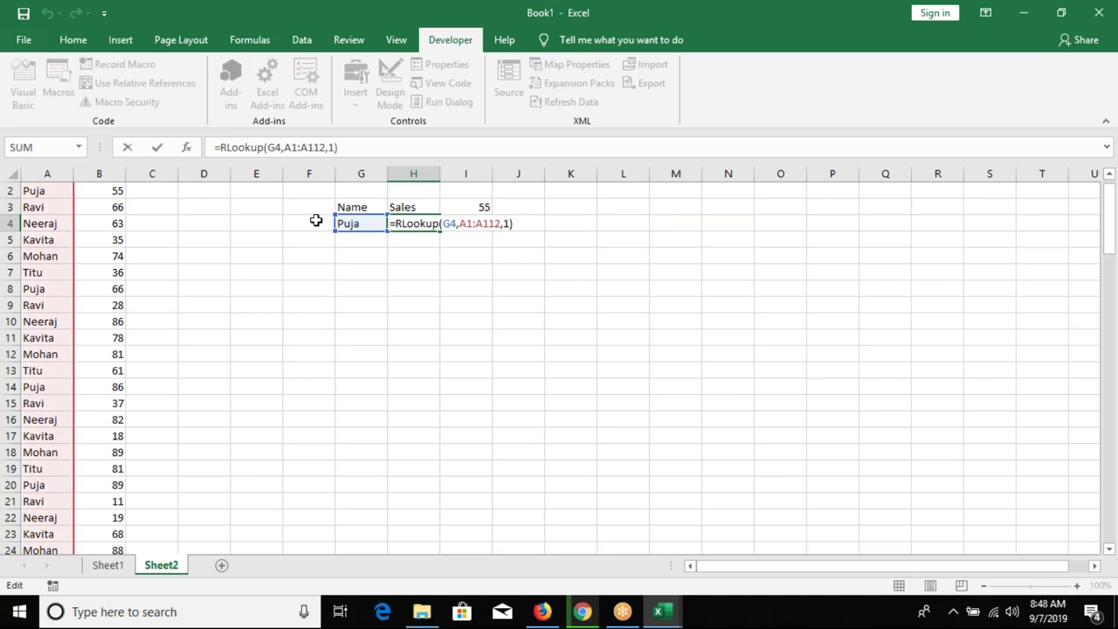
{"action": "key", "text": "ctrl+Return"}
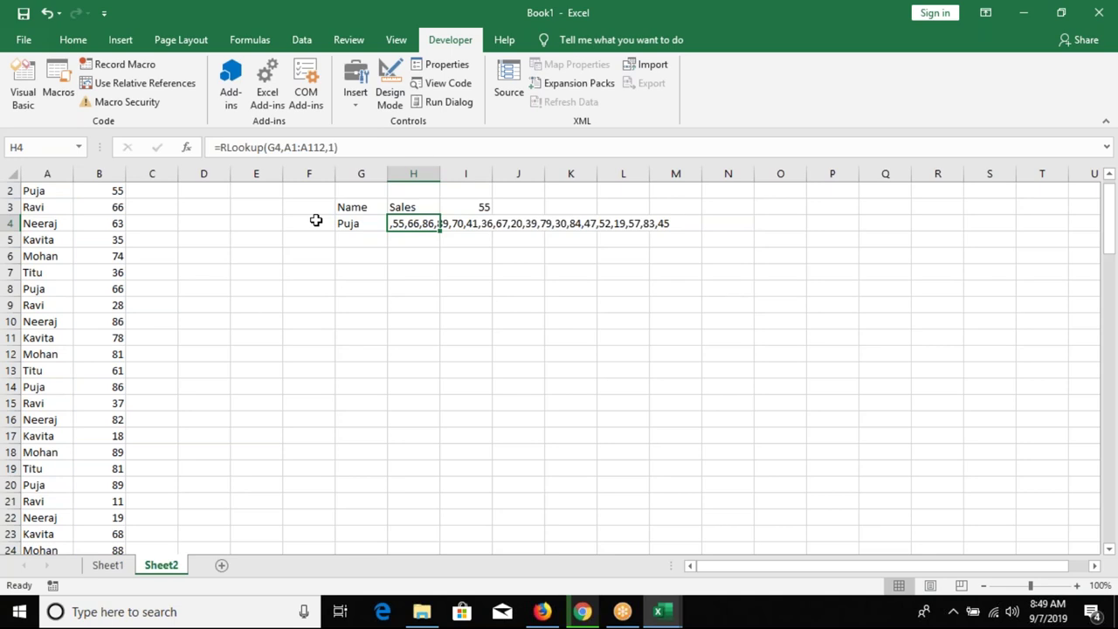
{"action": "key", "text": "Down"}
{"action": "key", "text": "Down"}
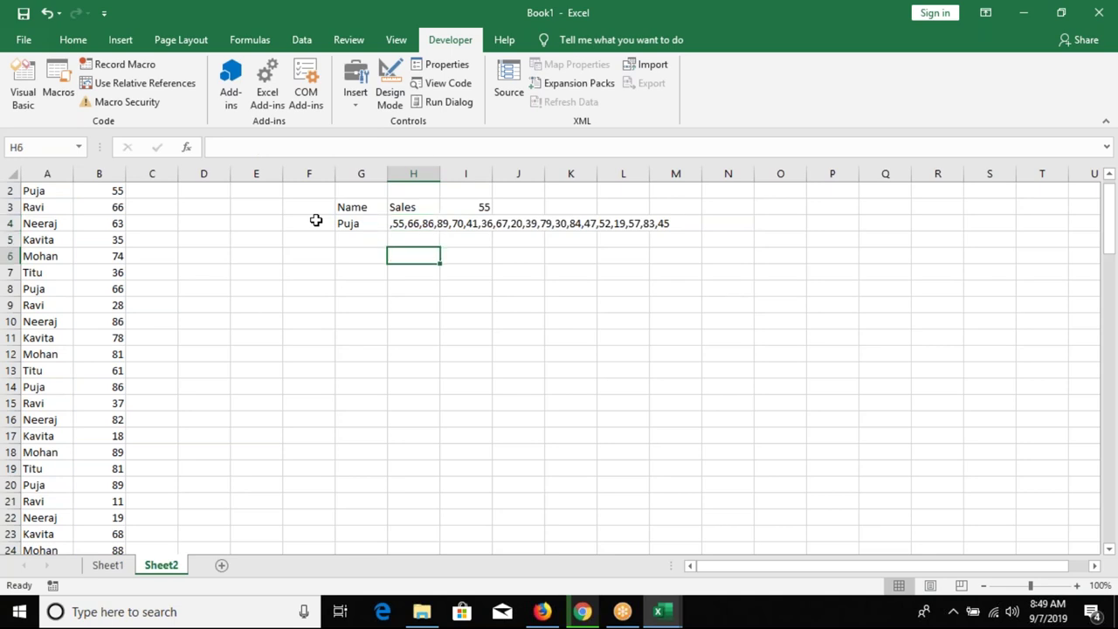
Enter =RIGHT(H4,LEN(H4)-1) in H5 to drop the leading comma.
{"action": "key", "text": "Up"}
{"action": "key", "text": "Up"}
{"action": "key", "text": "Down"}
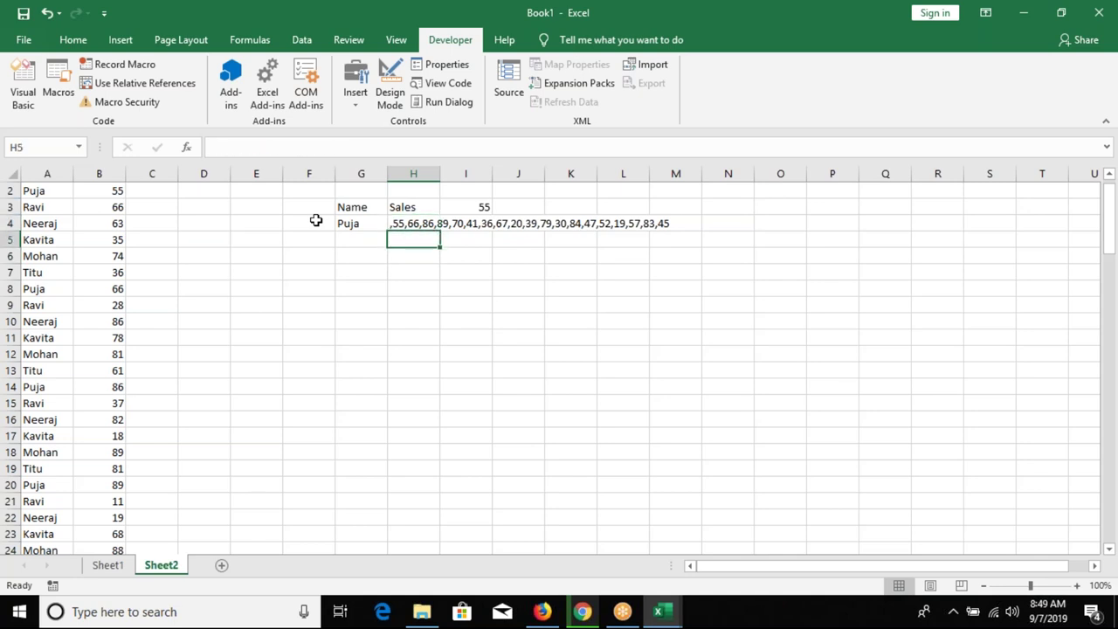
{"action": "type", "text": "=r"}
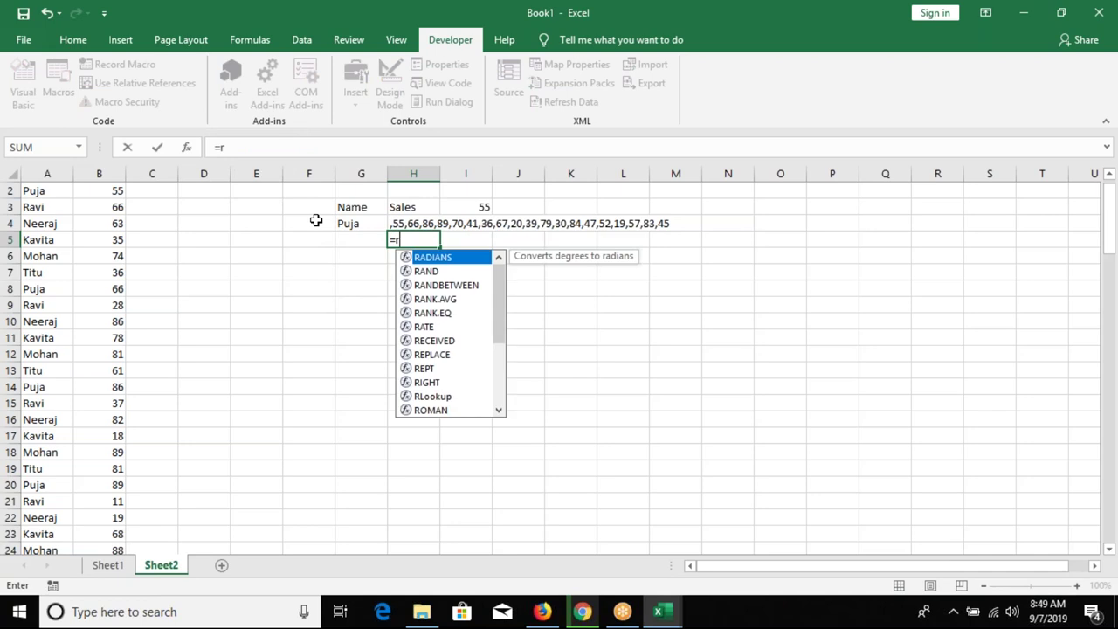
{"action": "type", "text": "i"}
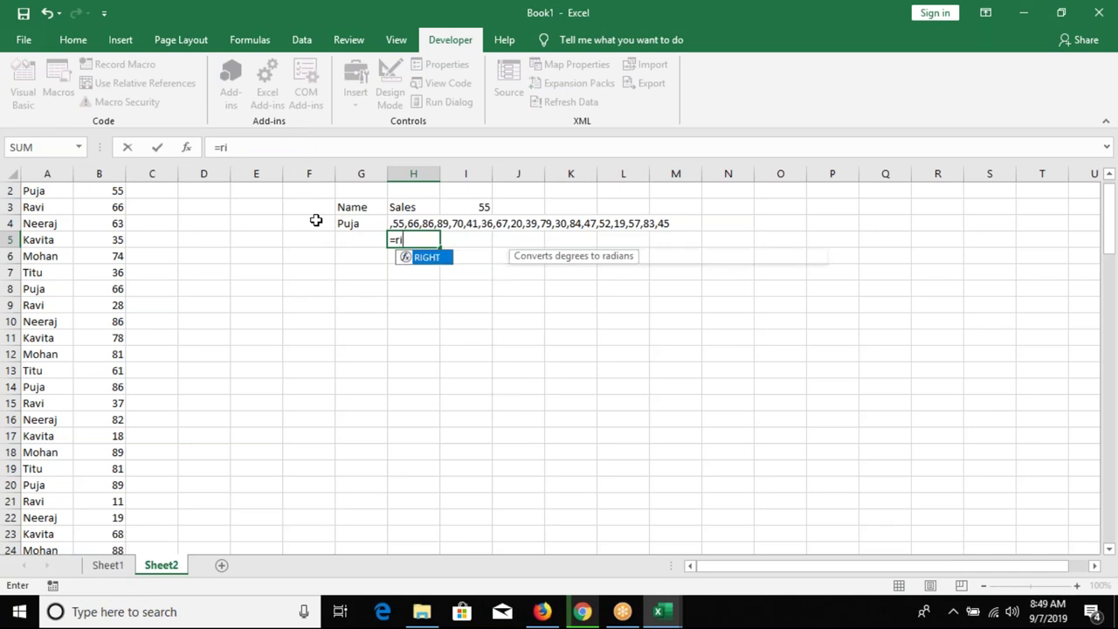
{"action": "key", "text": "Tab"}
{"action": "key", "text": "Up"}
{"action": "type", "text": ","}
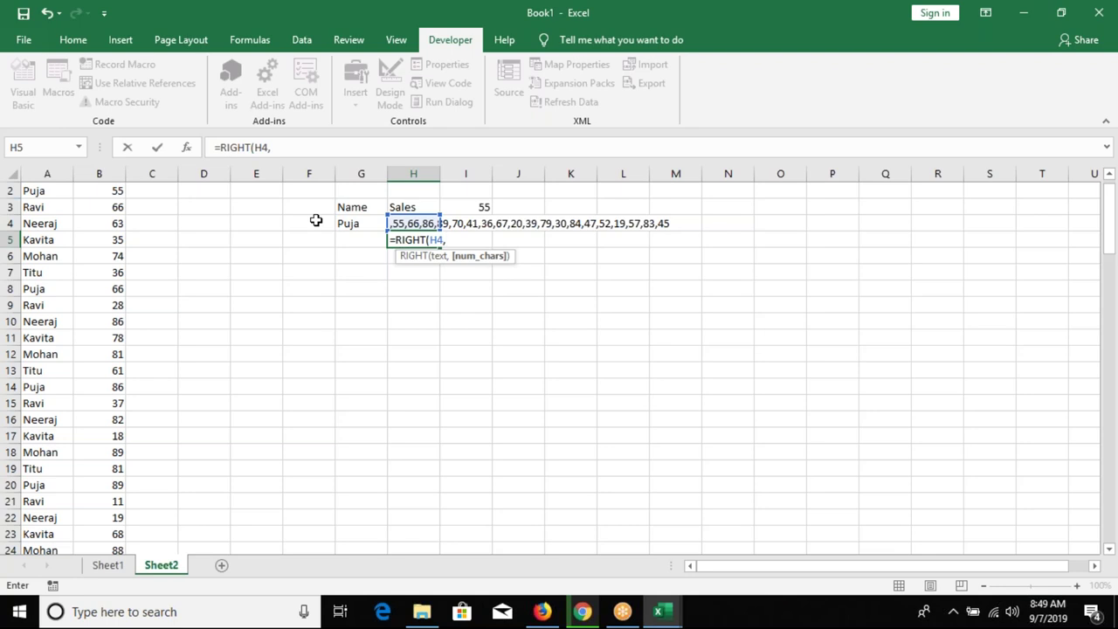
{"action": "type", "text": "LEN"}
{"action": "key", "text": "Tab"}
{"action": "key", "text": "Up"}
{"action": "type", "text": ")-1)"}
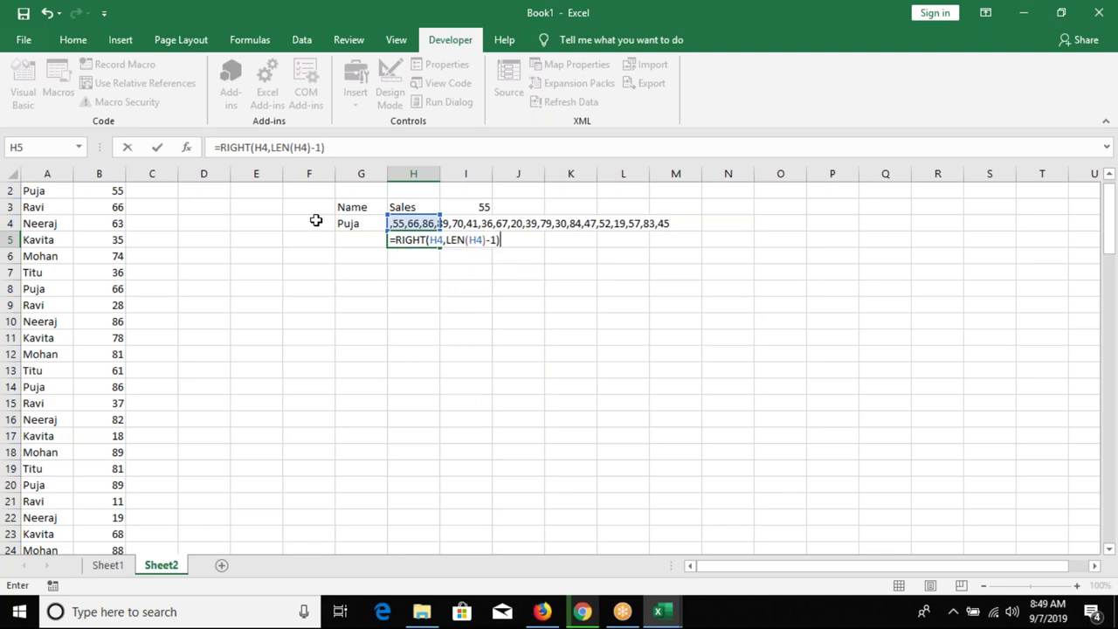
{"action": "key", "text": "Return"}
{"action": "key", "text": "Up"}
{"action": "key", "text": "Down"}
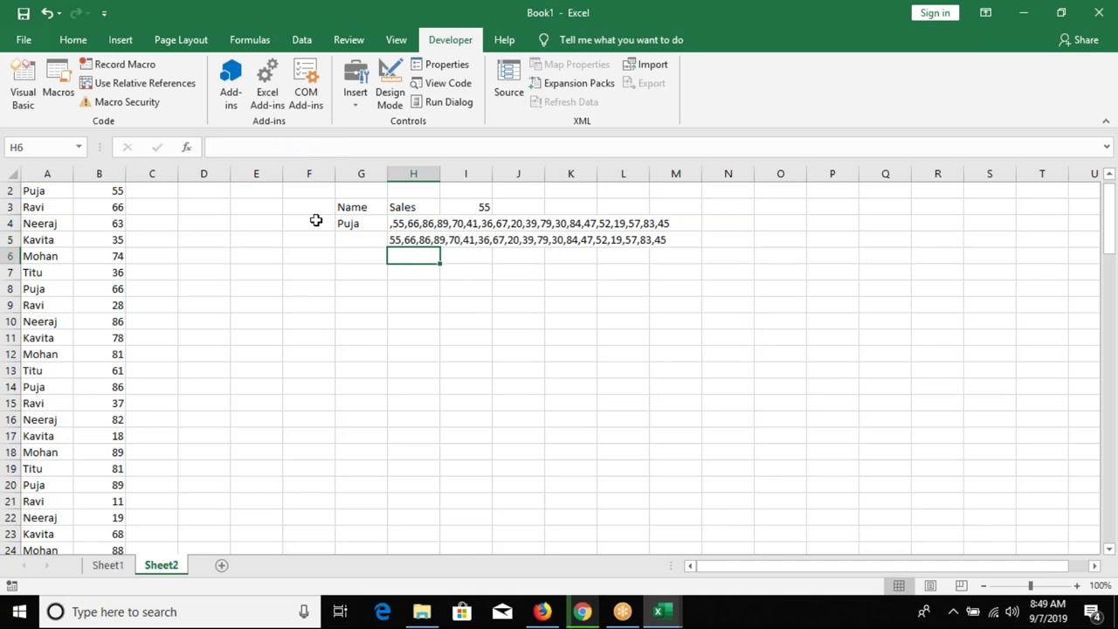
{"action": "key", "text": "Up"}
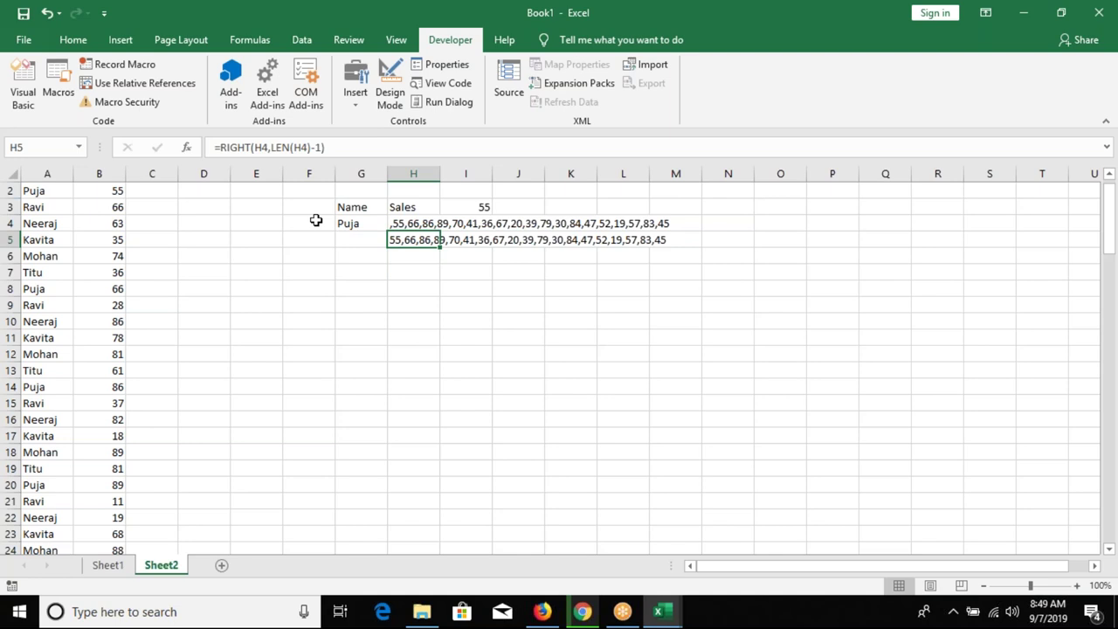
Back in the RLookup code, add a blank line and place the cursor after RLookup =.
{"action": "key", "text": "alt+Tab"}
{"action": "key", "text": "Return"}
{"action": "left_click", "coordinate": [236, 238]}
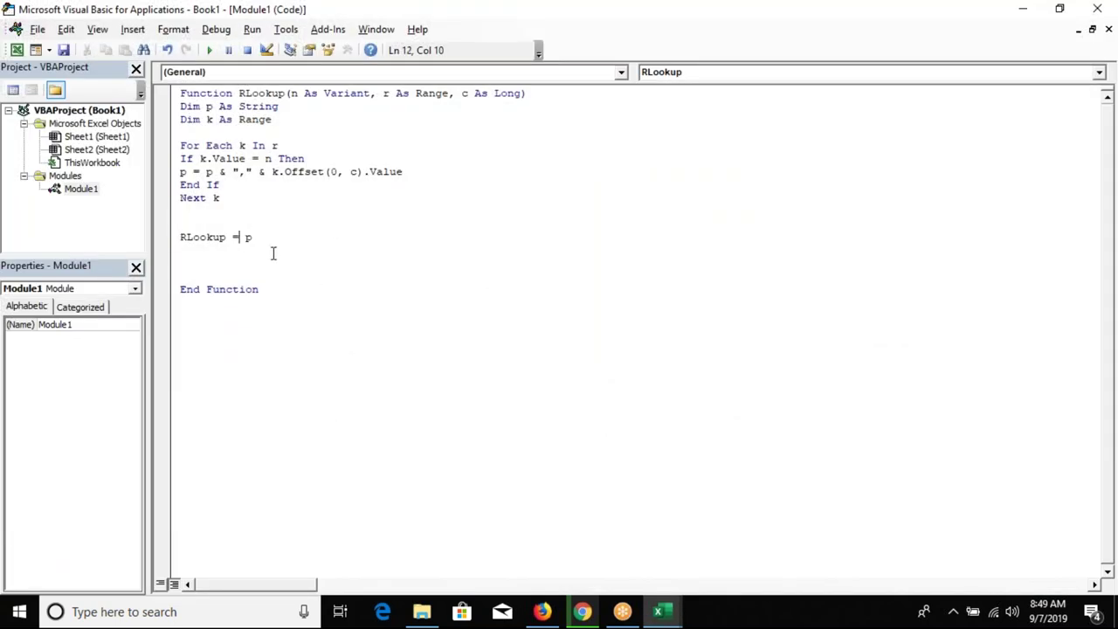
Change the return line to RLookup = Right(p, Len(p) - 1).
{"action": "key", "text": "Right"}
{"action": "type", "text": "ri"}
{"action": "type", "text": "ght"}
{"action": "type", "text": "("}
{"action": "key", "text": "Right"}
{"action": "key", "text": "Down"}
{"action": "key", "text": "Return"}
{"action": "type", "text": ","}
{"action": "type", "text": "1en"}
{"action": "type", "text": "(p"}
{"action": "type", "text": ")-1)"}
{"action": "key", "text": "Return"}
Highlight part of the loop code to explain it.
{"action": "left_click", "coordinate": [181, 211]}
{"action": "left_click", "coordinate": [305, 158]}
{"action": "left_click_drag", "start_coordinate": [305, 158], "coordinate": [264, 145]}
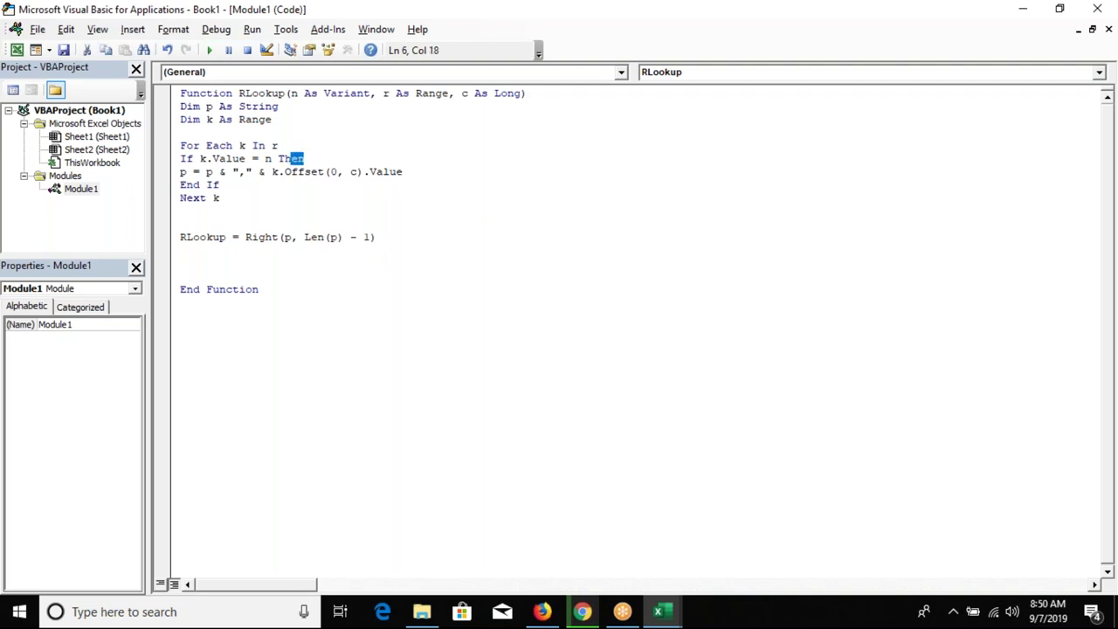
{"action": "key", "text": "Down"}
{"action": "key", "text": "Down"}
{"action": "key", "text": "Down"}
{"action": "key", "text": "Down"}
{"action": "key", "text": "Down"}
{"action": "key", "text": "Down"}
{"action": "key", "text": "Down"}
{"action": "key", "text": "Down"}
Recalculate H4 in Excel so it lists 55,66,86,89 without the leading comma.
{"action": "key", "text": "alt+F11"}
{"action": "left_click", "coordinate": [437, 225]}
{"action": "double_click", "coordinate": [437, 224]}
{"action": "key", "text": "Return"}
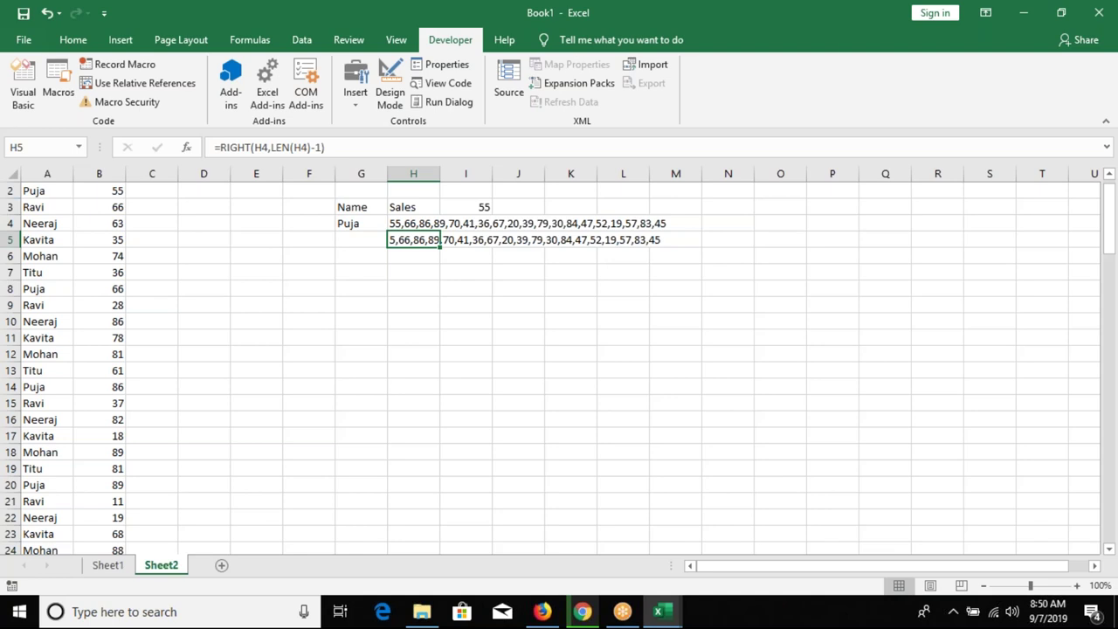
Add a blank line after the Function declaration and highlight the n As Variant argument.
{"action": "key", "text": "alt+F11"}
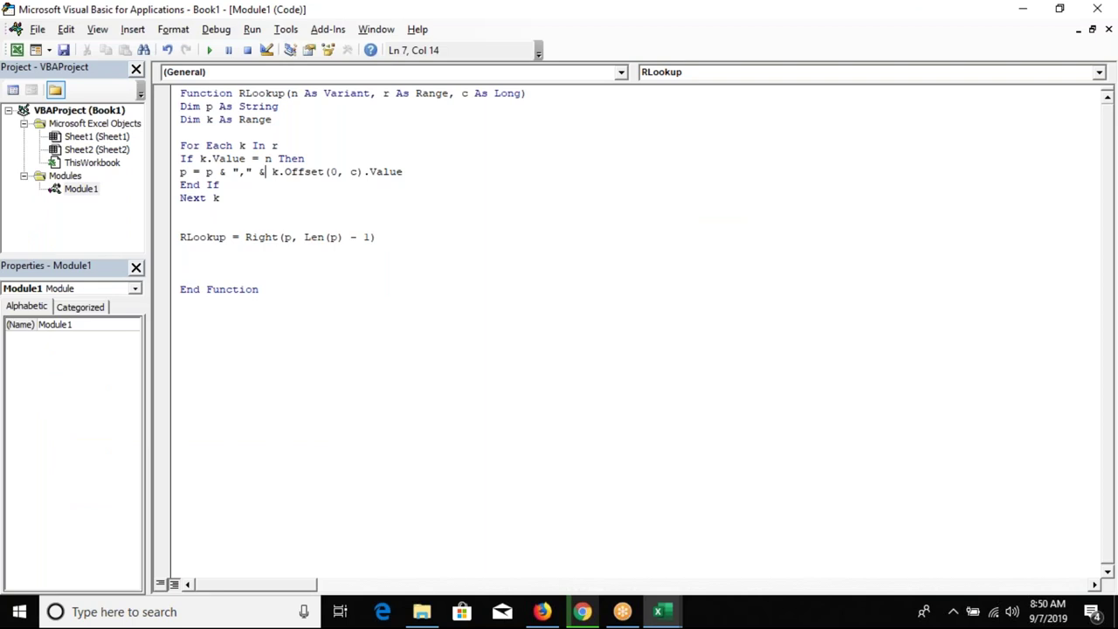
{"action": "left_click", "coordinate": [181, 132]}
{"action": "left_click_drag", "start_coordinate": [291, 93], "coordinate": [378, 94]}
Step through H4's RLookup arguments in Excel and commit the formula unchanged.
{"action": "key", "text": "alt+F11"}
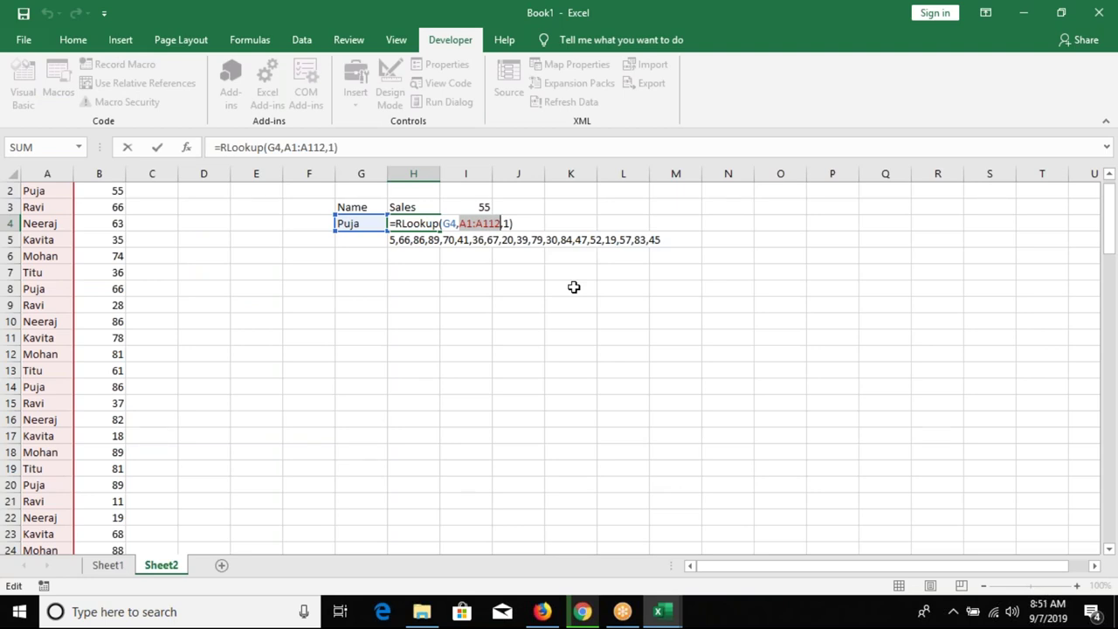
{"action": "key", "text": "Right"}
{"action": "key", "text": "ctrl+Return"}
{"action": "key", "text": "alt+F11"}
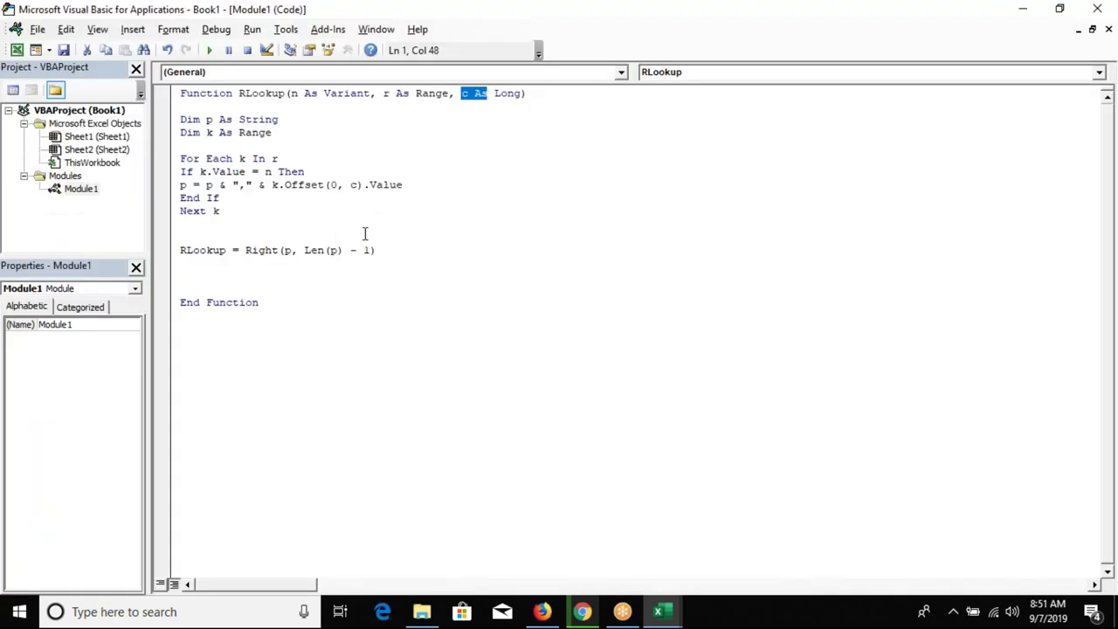
Walk through the RLookup code, highlighting k, n, the Offset's c, p and the return line.
{"action": "left_click", "coordinate": [354, 210]}
{"action": "left_click", "coordinate": [245, 159]}
{"action": "left_click", "coordinate": [284, 158]}
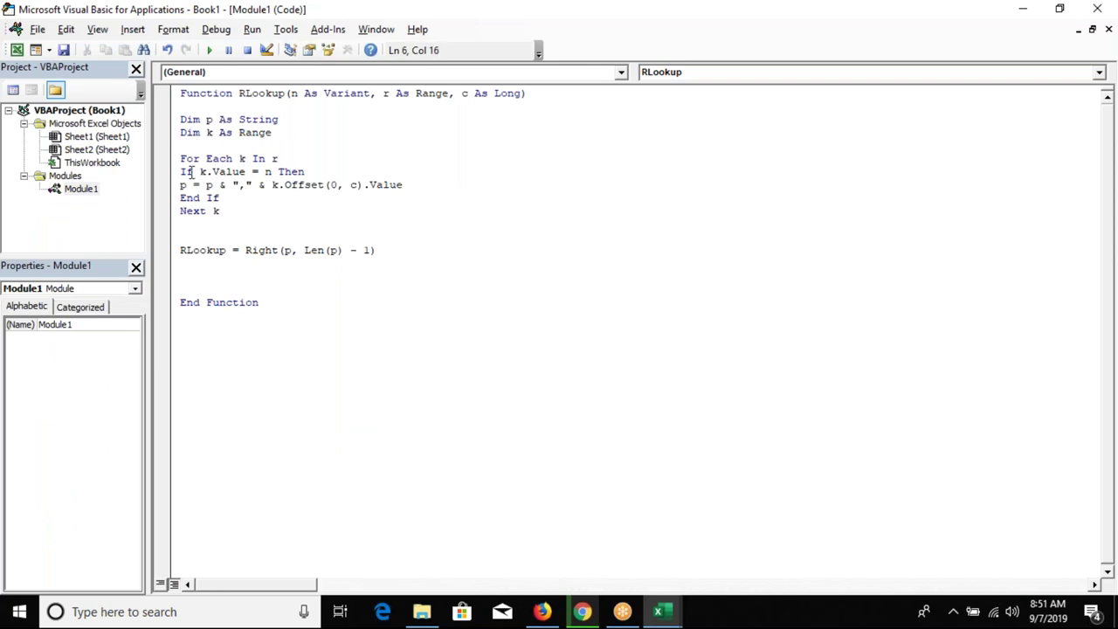
{"action": "left_click_drag", "start_coordinate": [193, 172], "coordinate": [273, 173]}
{"action": "left_click", "coordinate": [336, 199]}
{"action": "mouse_move", "coordinate": [442, 187]}
{"action": "left_mouse_down"}
{"action": "mouse_move", "coordinate": [353, 197]}
{"action": "mouse_move", "coordinate": [206, 190]}
{"action": "left_mouse_up"}
{"action": "left_click", "coordinate": [349, 223]}
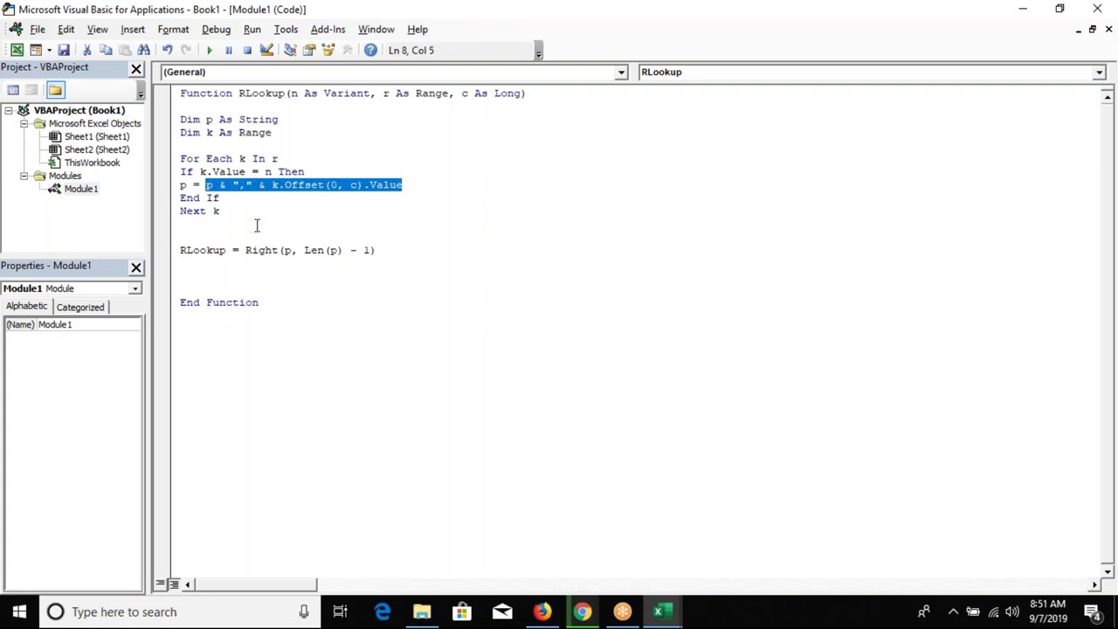
{"action": "left_click", "coordinate": [251, 264]}
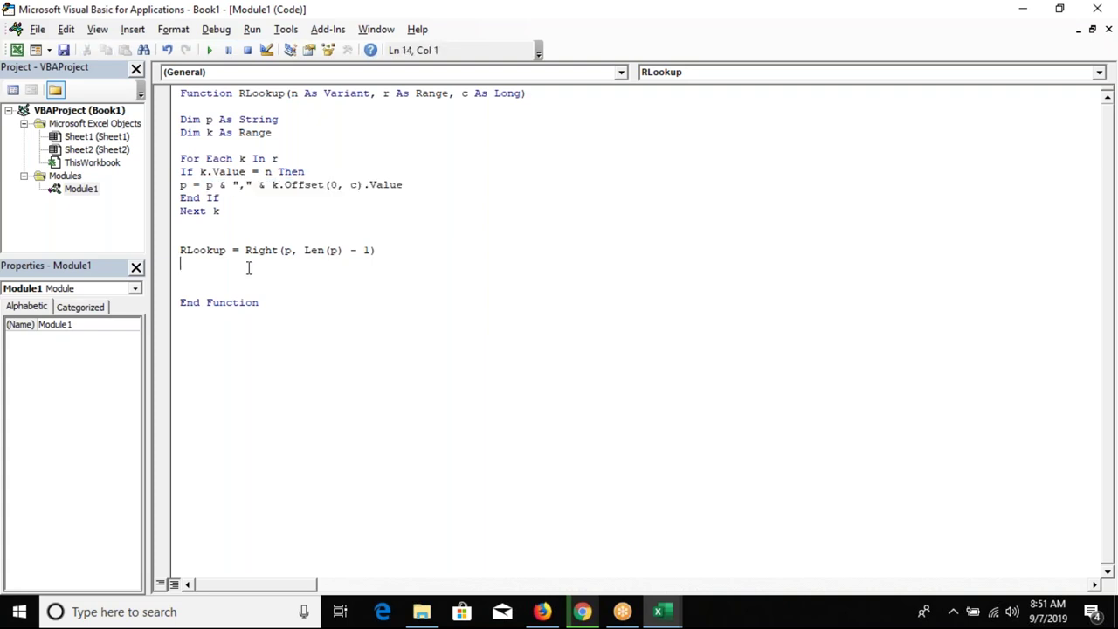
{"action": "left_click", "coordinate": [203, 187]}
{"action": "left_click_drag", "start_coordinate": [205, 187], "coordinate": [216, 188]}
{"action": "left_click", "coordinate": [279, 225]}
{"action": "left_click_drag", "start_coordinate": [183, 251], "coordinate": [377, 252]}
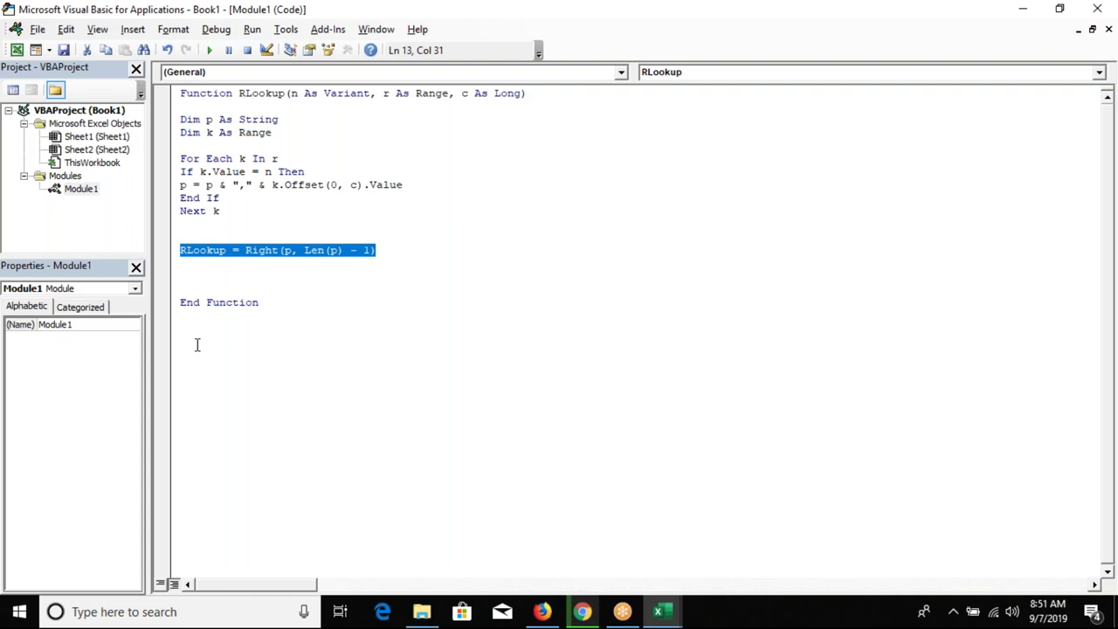
{"action": "left_click", "coordinate": [754, 138]}
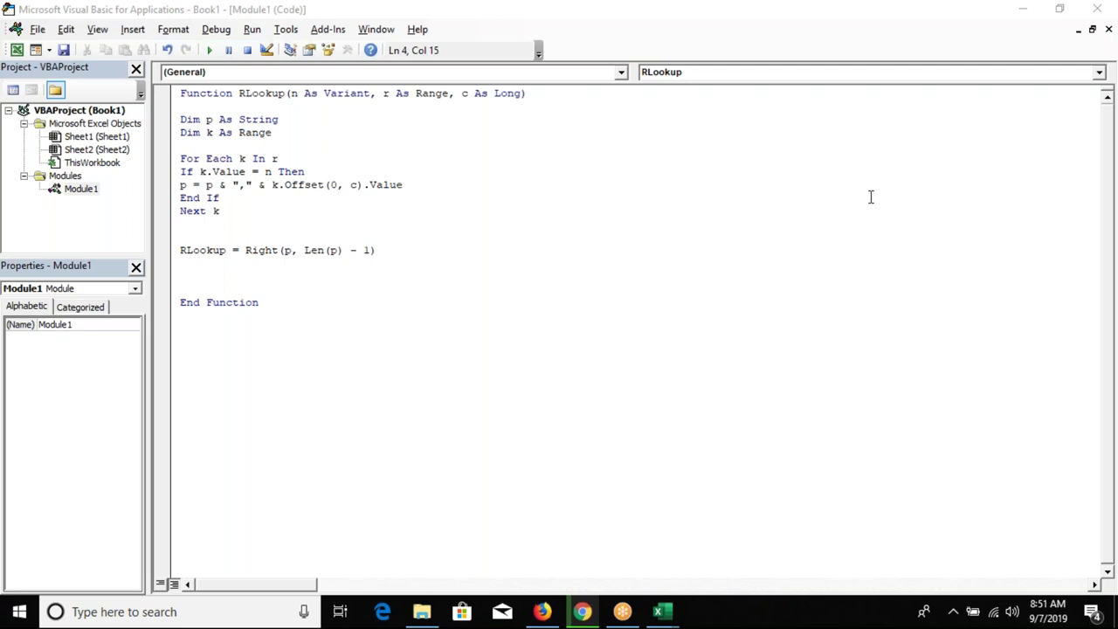
Create a new blank workbook, Book2, and add a sheet.
{"action": "left_click", "coordinate": [447, 421]}
{"action": "key", "text": "alt+F11"}
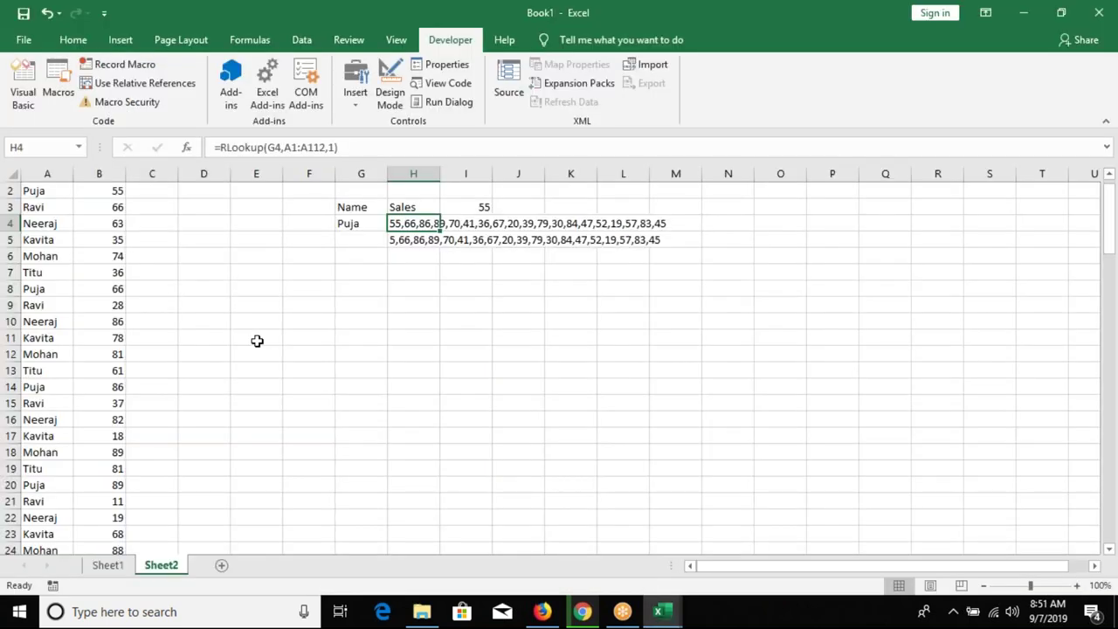
{"action": "left_click", "coordinate": [257, 339]}
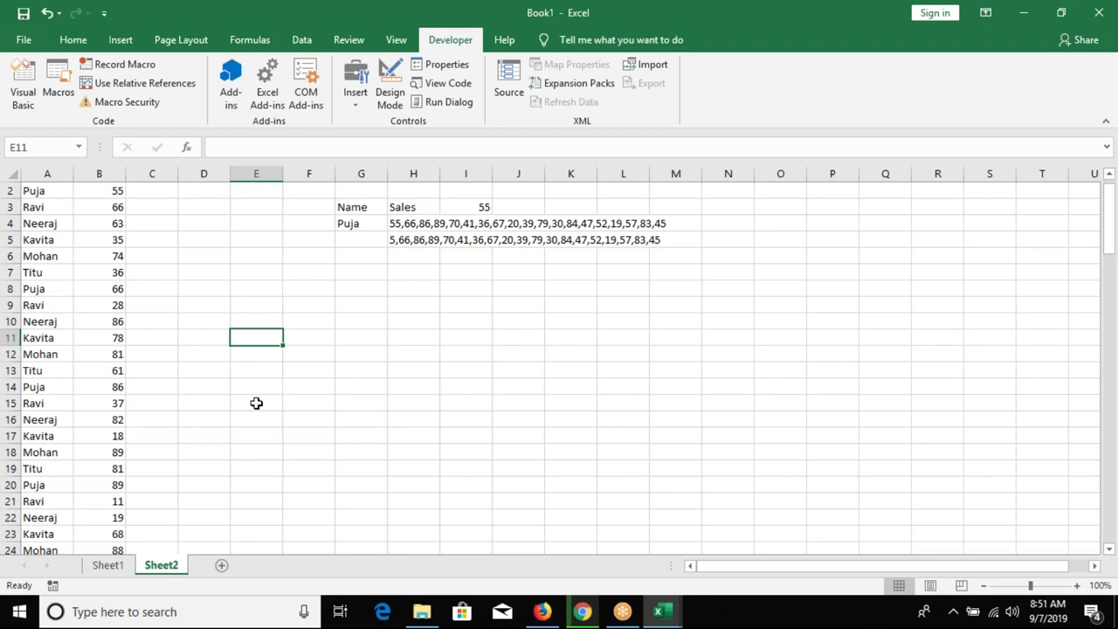
{"action": "key", "text": "ctrl+n"}
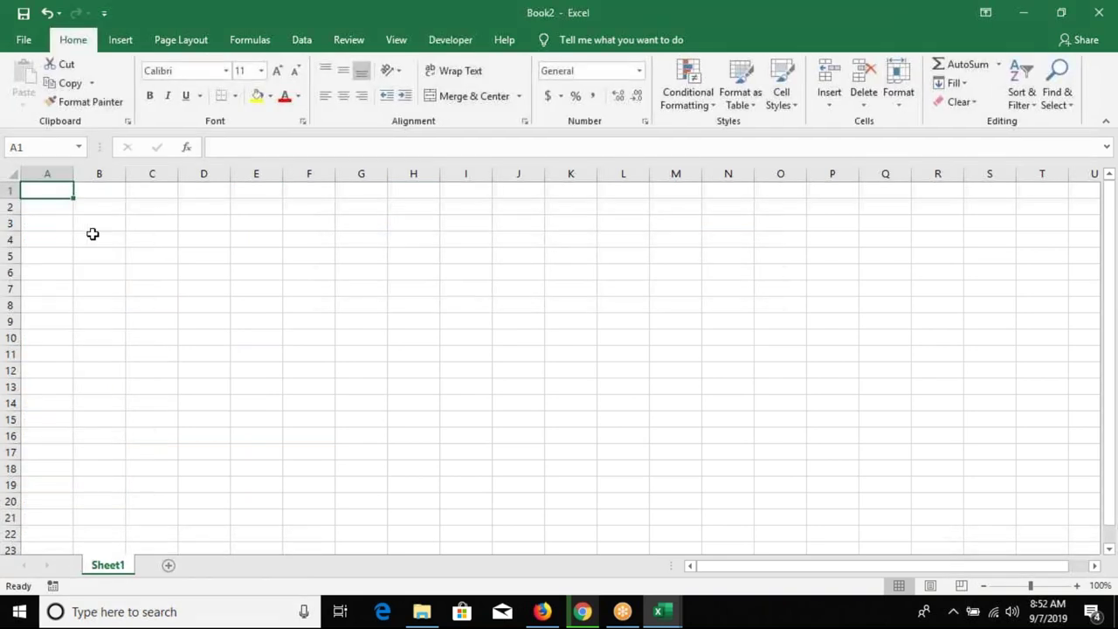
{"action": "left_click", "coordinate": [169, 564]}
Add three more sheets and type ID, Name and Sales headers in Sheet1's A1:C1.
{"action": "left_click", "coordinate": [225, 563]}
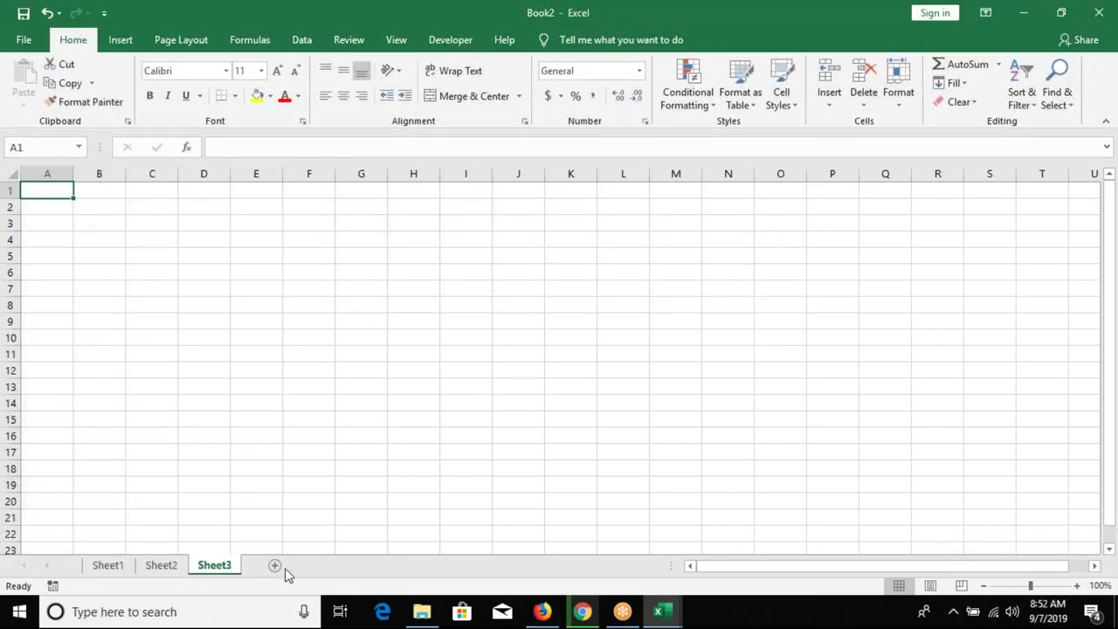
{"action": "left_click", "coordinate": [285, 568]}
{"action": "left_click", "coordinate": [330, 568]}
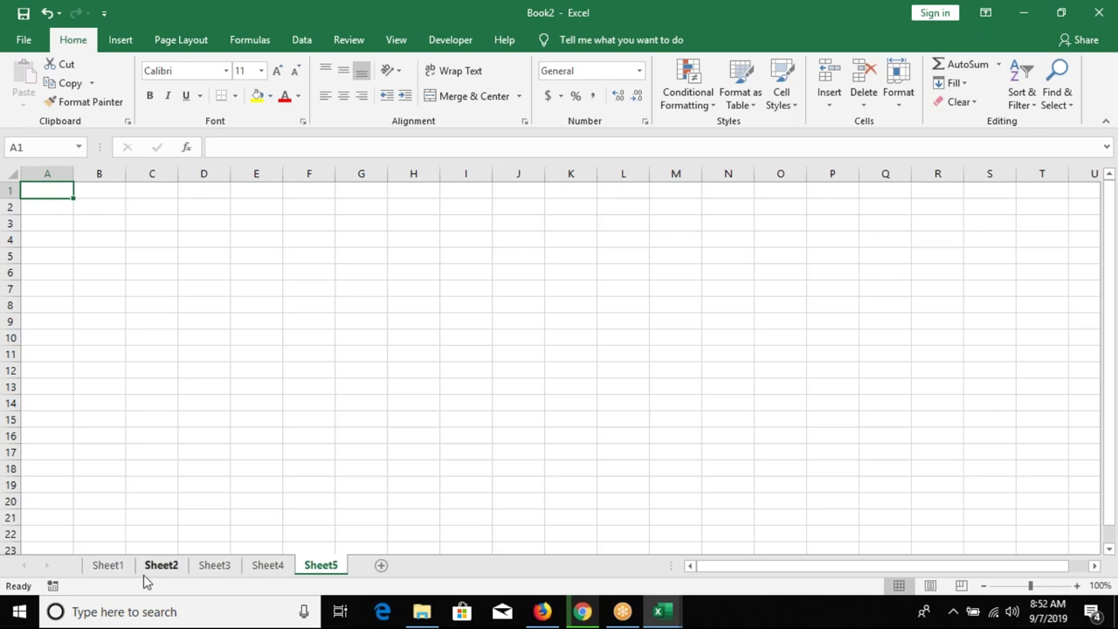
{"action": "left_click", "coordinate": [118, 567]}
{"action": "type", "text": "ID"}
{"action": "key", "text": "Tab"}
{"action": "type", "text": "Name"}
{"action": "key", "text": "Tab"}
{"action": "type", "text": "Q"}
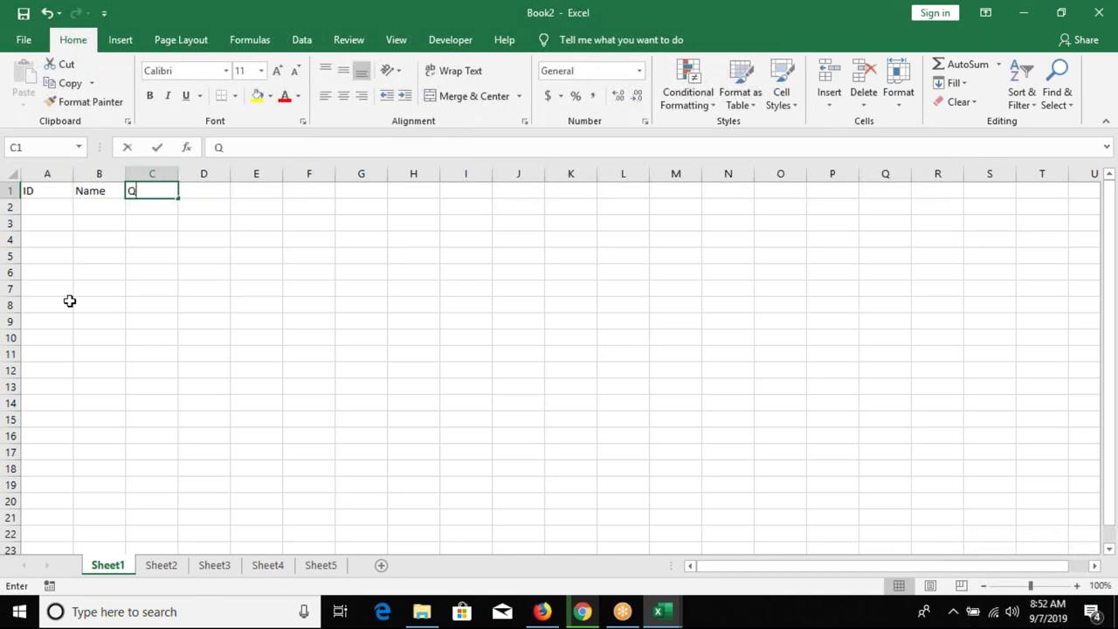
{"action": "key", "text": "BackSpace"}
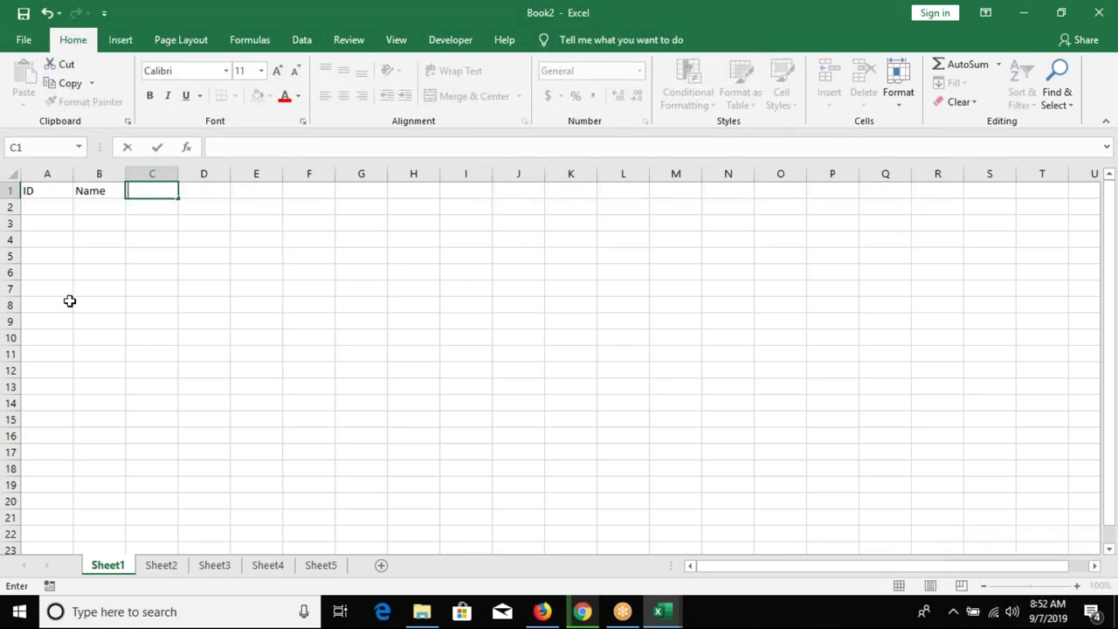
{"action": "type", "text": "Sales"}
{"action": "key", "text": "Return"}
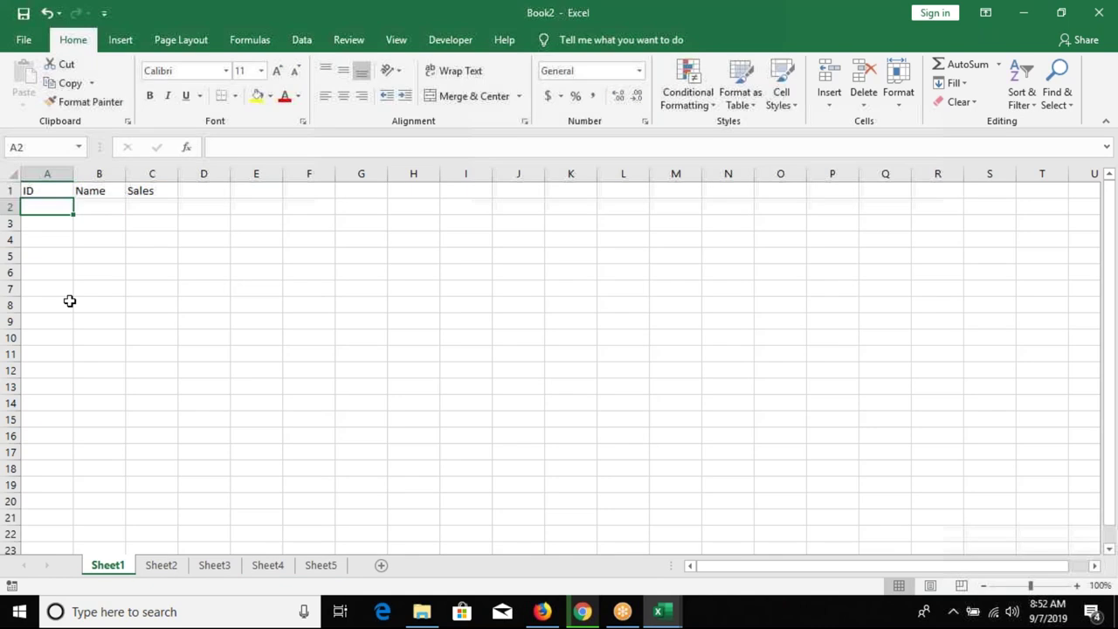
Enter IDs 1 and 2 in A2:A3, then view Book1's RLookup formula in H4.
{"action": "type", "text": "1"}
{"action": "key", "text": "Return"}
{"action": "type", "text": "2"}
{"action": "key", "text": "Return"}
{"action": "key", "text": "Up"}
{"action": "key", "text": "Up"}
{"action": "key", "text": "shift+Down"}
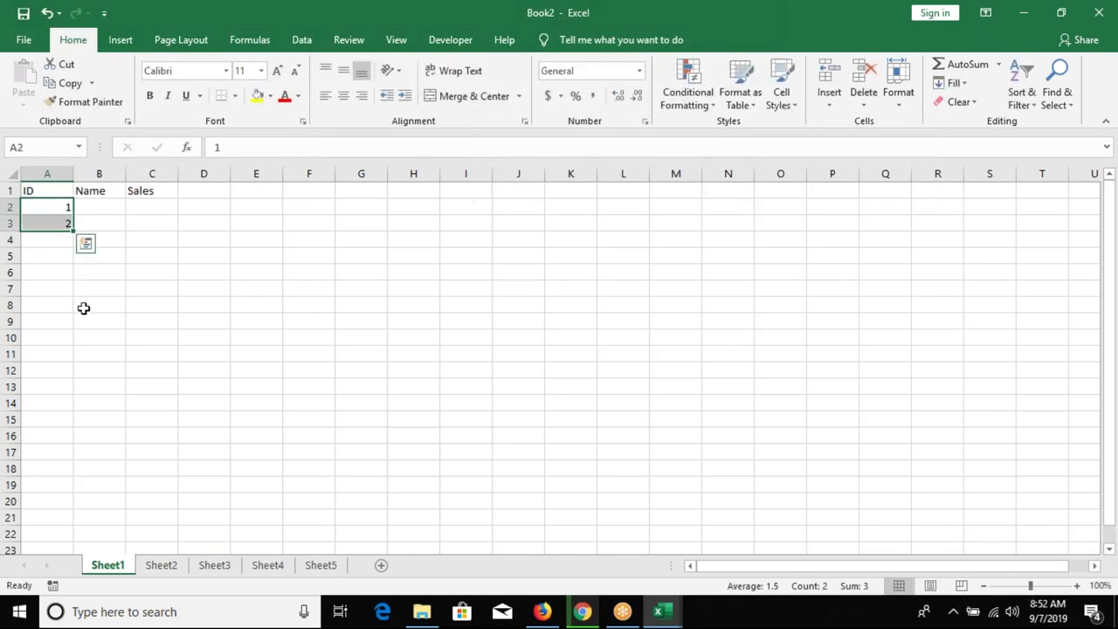
{"action": "left_click", "coordinate": [173, 573]}
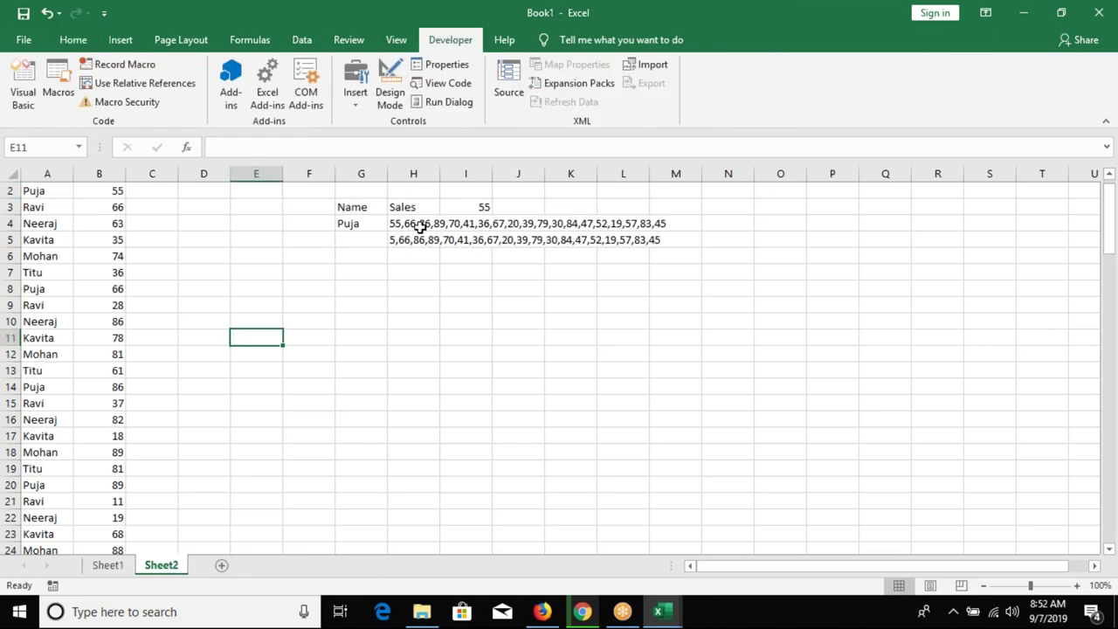
{"action": "left_click", "coordinate": [424, 225]}
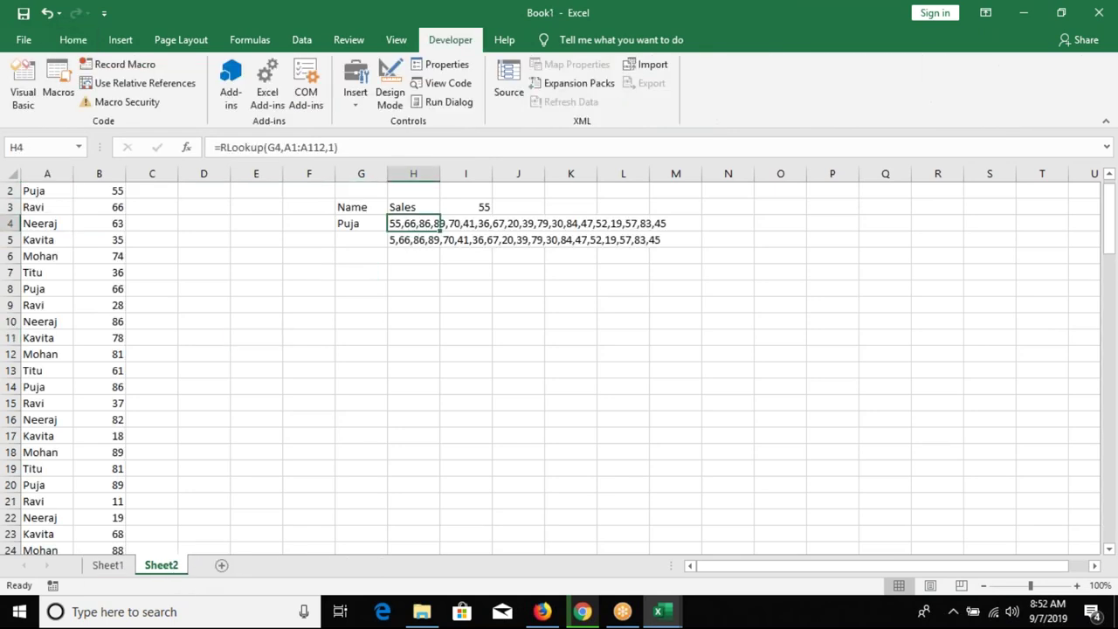
{"action": "left_click", "coordinate": [465, 223]}
{"action": "type", "text": "=sum"}
{"action": "key", "text": "Down"}
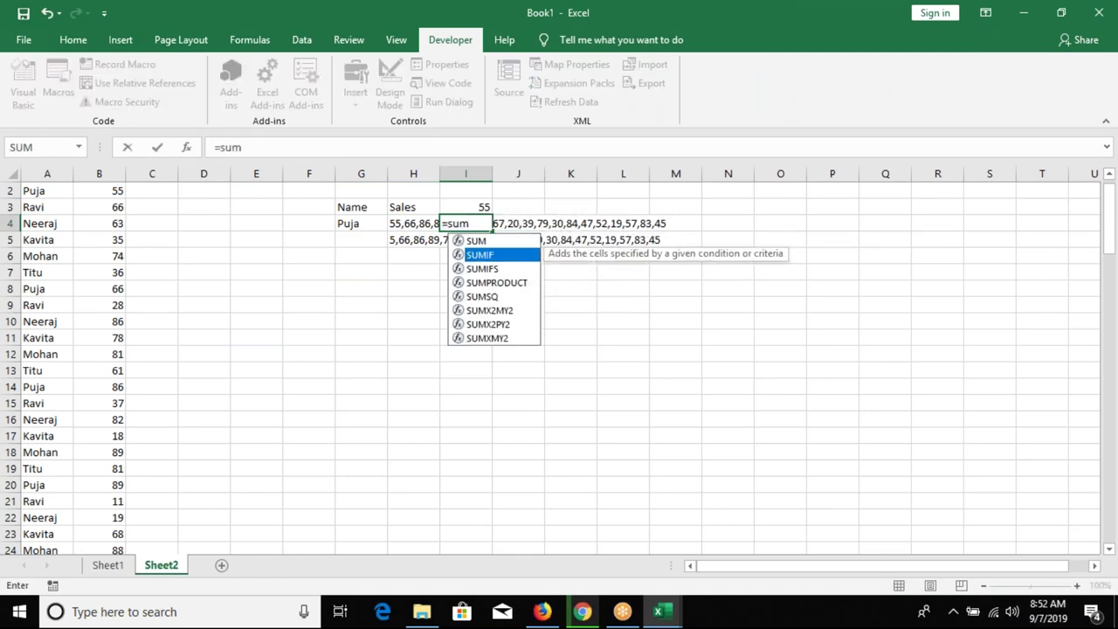
{"action": "key", "text": "Tab"}
{"action": "key", "text": "Left"}
{"action": "key", "text": "Left"}
{"action": "key", "text": "Left"}
{"action": "key", "text": "Left"}
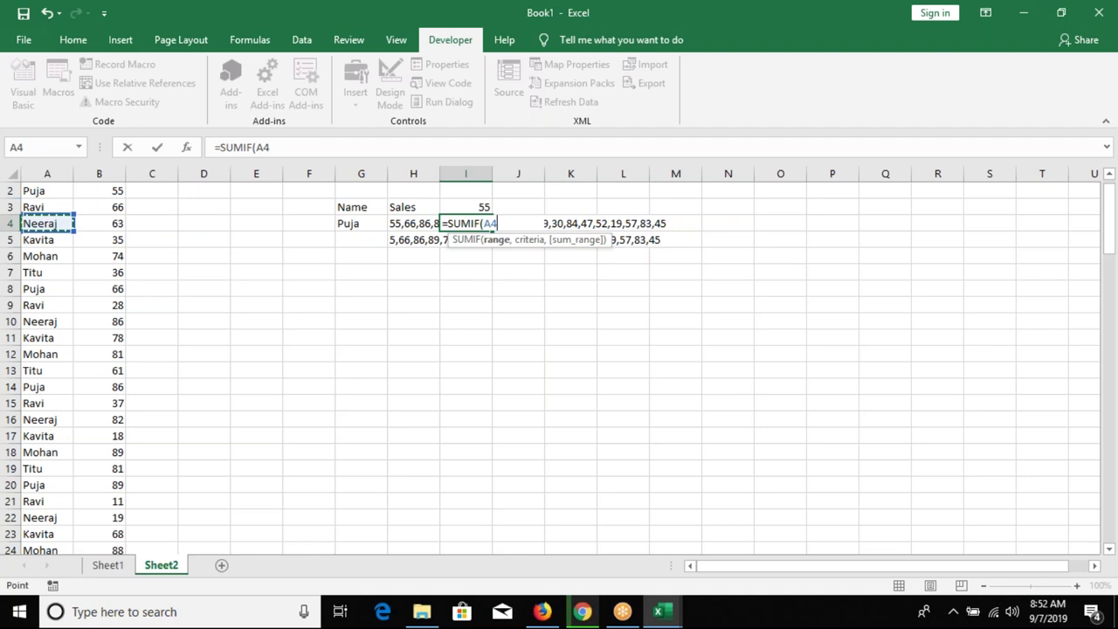
{"action": "key", "text": "ctrl+space"}
{"action": "type", "text": ","}
{"action": "key", "text": "Left"}
{"action": "key", "text": "Left"}
{"action": "type", "text": ","}
{"action": "key", "text": "Left"}
{"action": "key", "text": "Left"}
{"action": "key", "text": "Left"}
{"action": "key", "text": "Left"}
{"action": "key", "text": "Left"}
{"action": "key", "text": "Left"}
{"action": "key", "text": "Left"}
{"action": "key", "text": "Left"}
{"action": "key", "text": "Right"}
{"action": "key", "text": "ctrl+space"}
{"action": "key", "text": "Return"}
{"action": "left_click", "coordinate": [466, 223]}
{"action": "key", "text": "F2"}
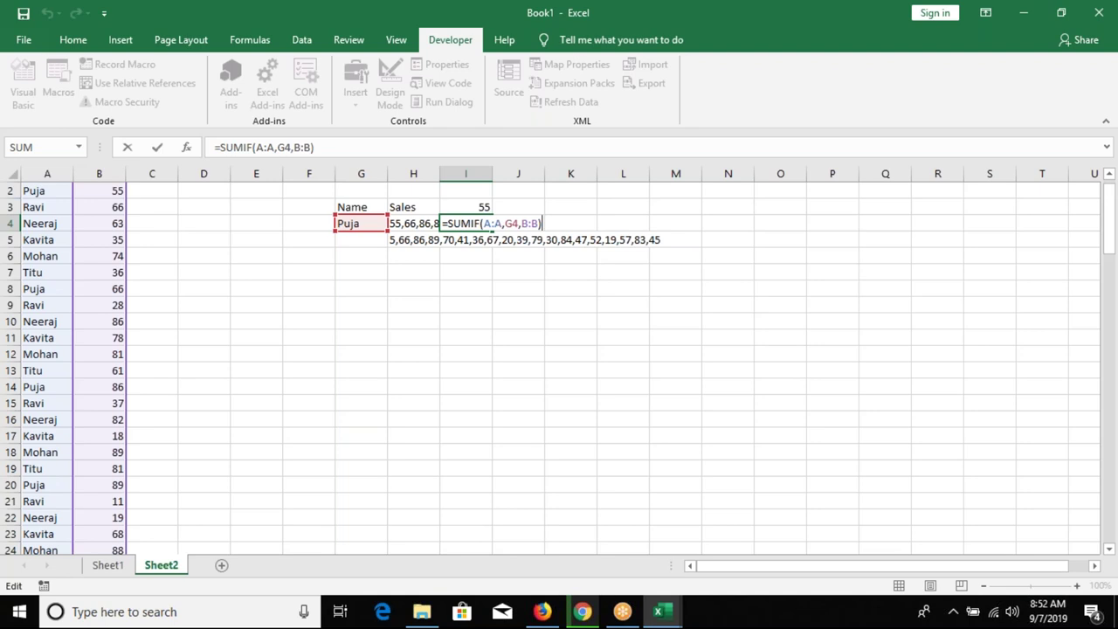
{"action": "key", "text": "ctrl+Return"}
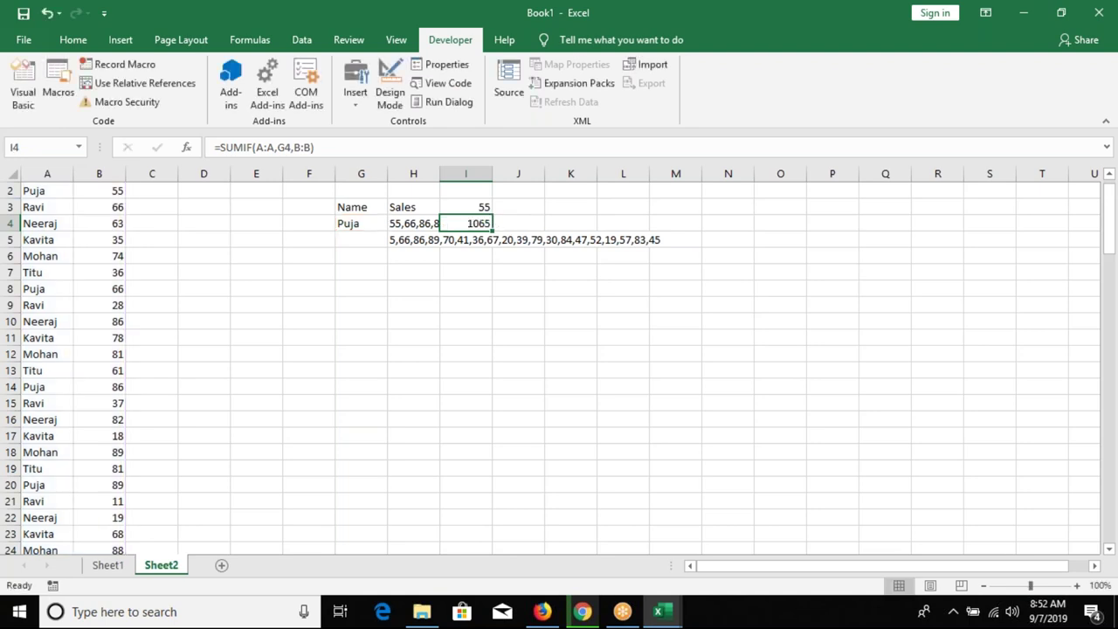
{"action": "key", "text": "Delete"}
{"action": "left_click", "coordinate": [414, 207]}
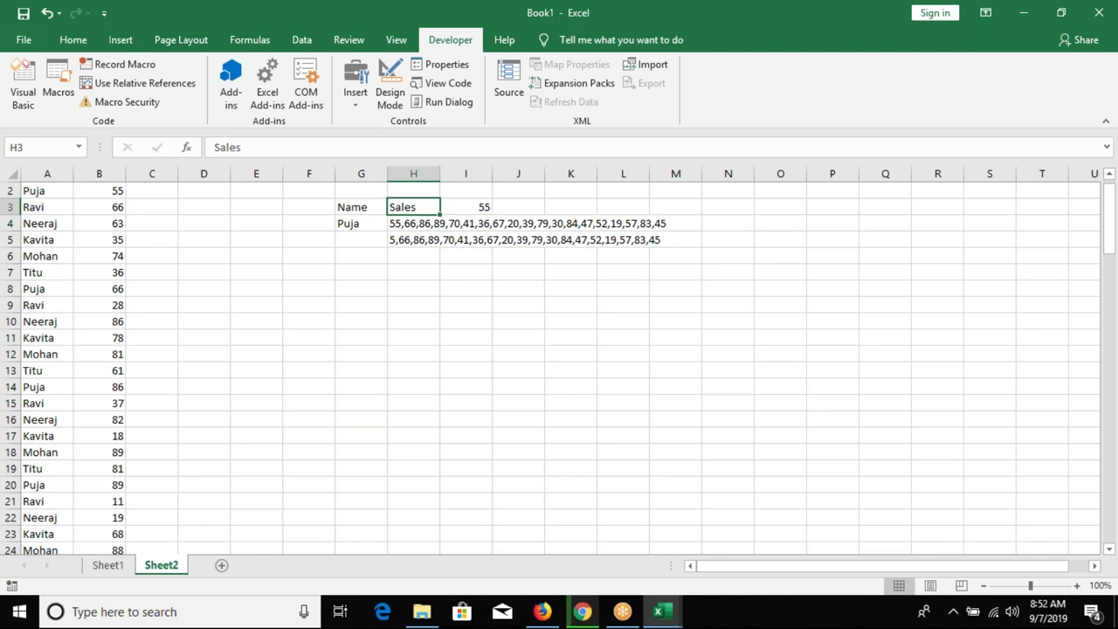
{"action": "left_click", "coordinate": [414, 224]}
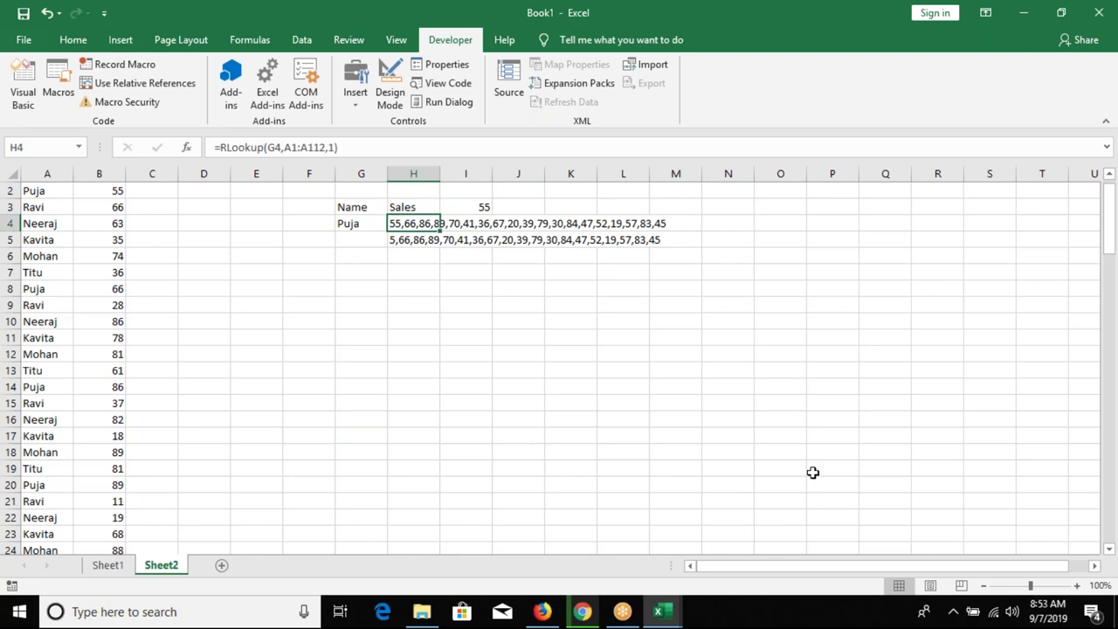
In the VBA editor, remove the RLookup = Right(p, Len(p) - 1) return line.
{"action": "key", "text": "alt+Tab"}
{"action": "key", "text": "alt+Tab"}
{"action": "key", "text": "Return"}
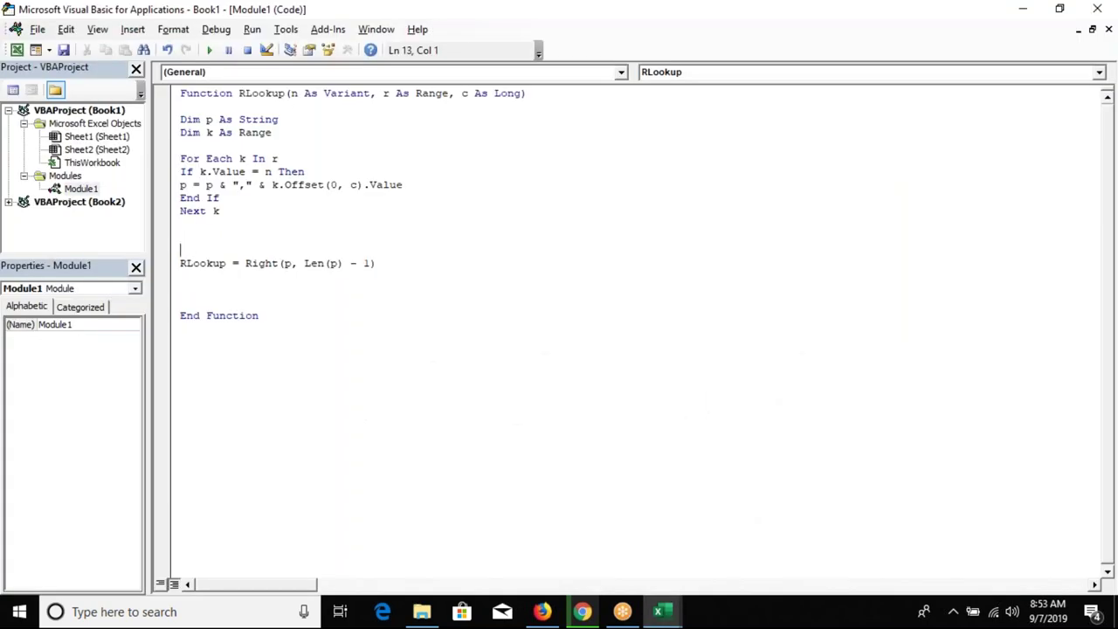
{"action": "key", "text": "Down"}
{"action": "key", "text": "Down"}
{"action": "key", "text": "Down"}
{"action": "key", "text": "Up"}
{"action": "key", "text": "Down"}
{"action": "key", "text": "Right"}
{"action": "key", "text": "ctrl+Right"}
{"action": "key", "text": "ctrl+Right"}
{"action": "key", "text": "shift+Down"}
{"action": "key", "text": "Delete"}
{"action": "key", "text": "Return"}
{"action": "key", "text": "BackSpace"}
{"action": "key", "text": "BackSpace"}
{"action": "key", "text": "BackSpace"}
{"action": "key", "text": "BackSpace"}
{"action": "key", "text": "BackSpace"}
{"action": "key", "text": "BackSpace"}
Write p = Right(p, Len(p) - 1), then begin p=p&" = "& application.wo on a new line.
{"action": "key", "text": "Up"}
{"action": "key", "text": "Up"}
{"action": "type", "text": "p="}
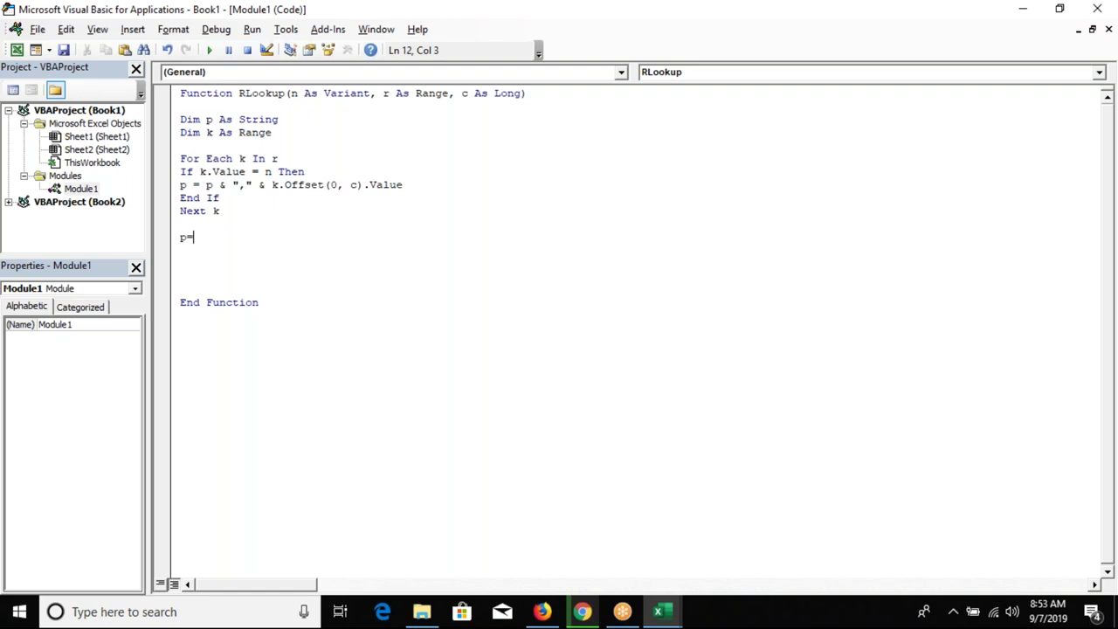
{"action": "type", "text": "Right(p, Len(p) - 1)"}
{"action": "key", "text": "Return"}
{"action": "key", "text": "Return"}
{"action": "key", "text": "Up"}
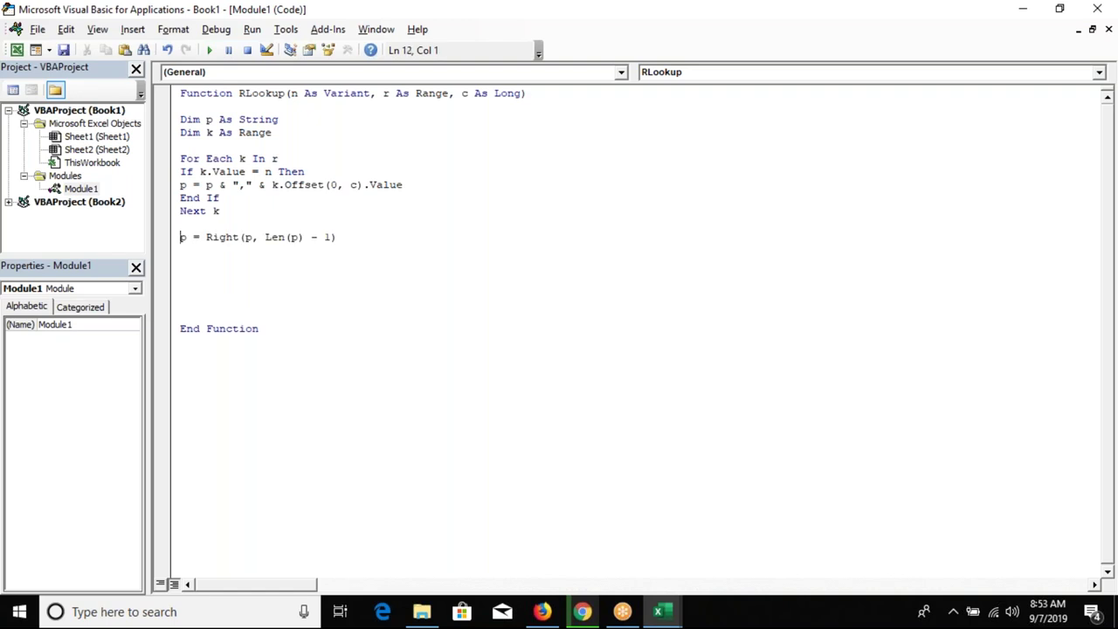
{"action": "type", "text": "p=p"}
{"action": "type", "text": "&"}
{"action": "type", "text": "\""}
{"action": "type", "text": " = \""}
{"action": "type", "text": "& application.wo"}
Type Application.WorksheetFunction.SumIf(r,n, with IntelliSense, then erase it back to p=p&" = "&.
{"action": "key", "text": "Down"}
{"action": "key", "text": "Tab"}
{"action": "type", "text": ".sum"}
{"action": "key", "text": "Down"}
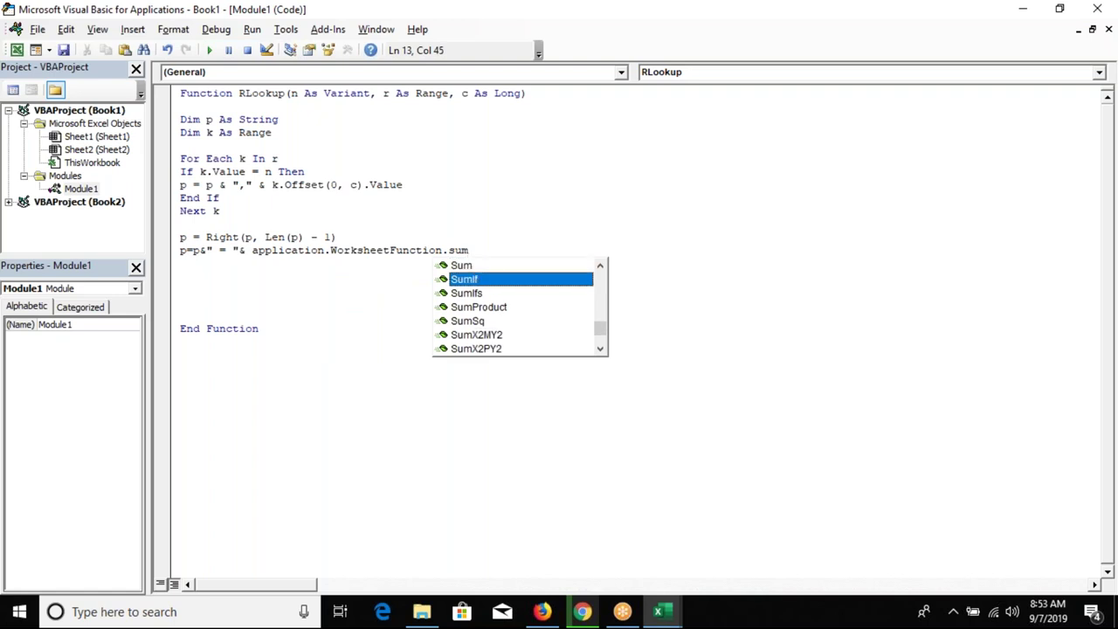
{"action": "key", "text": "Tab"}
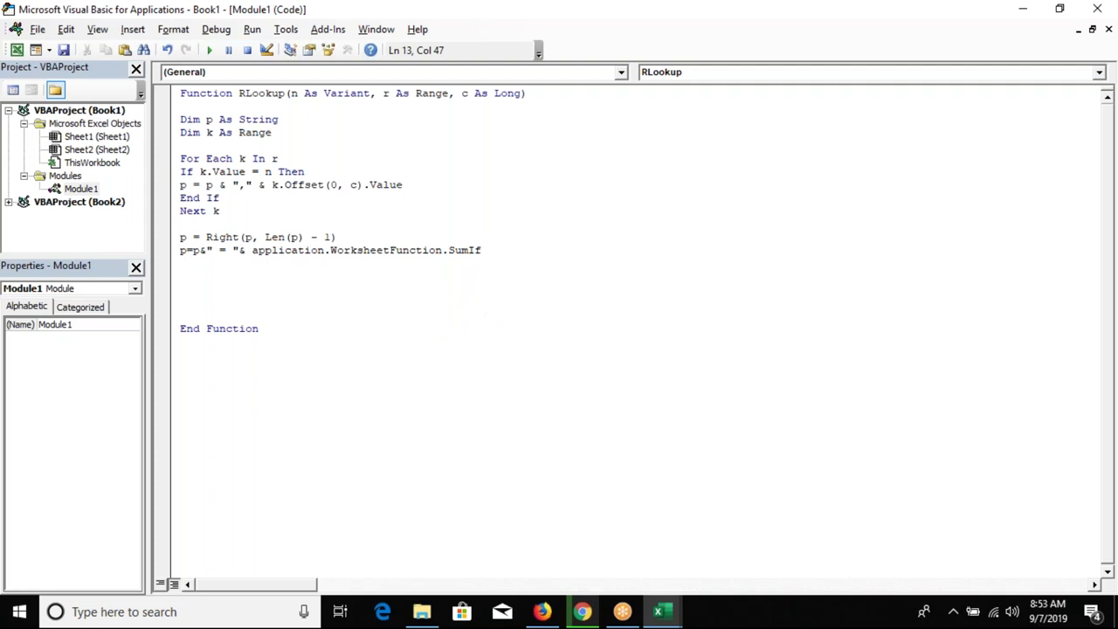
{"action": "type", "text": "("}
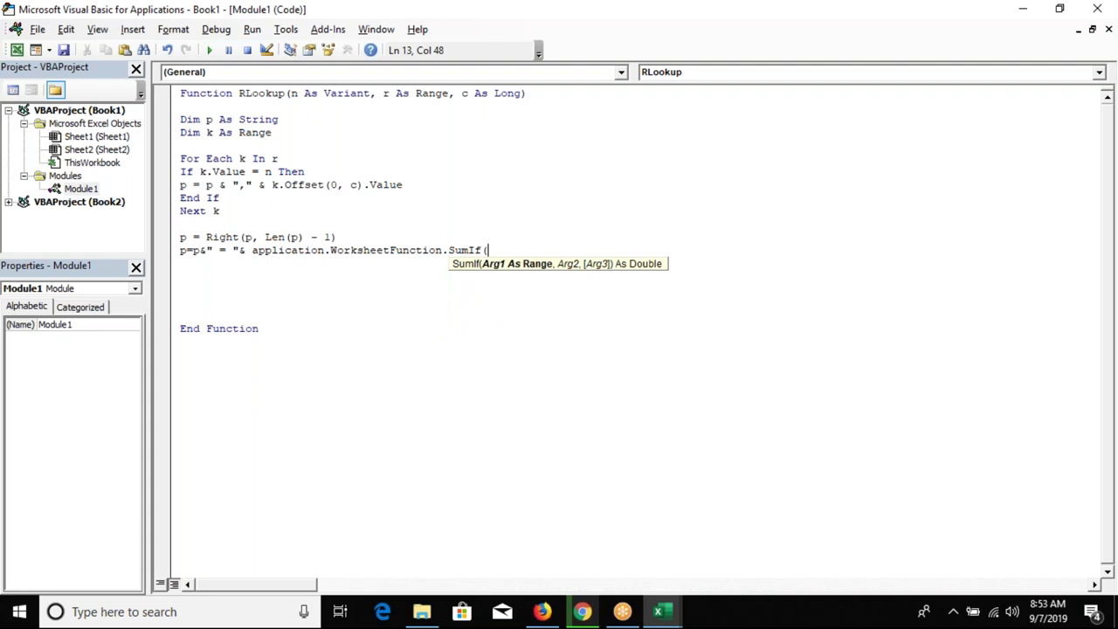
{"action": "type", "text": "n"}
{"action": "key", "text": "BackSpace"}
{"action": "type", "text": "r"}
{"action": "type", "text": ","}
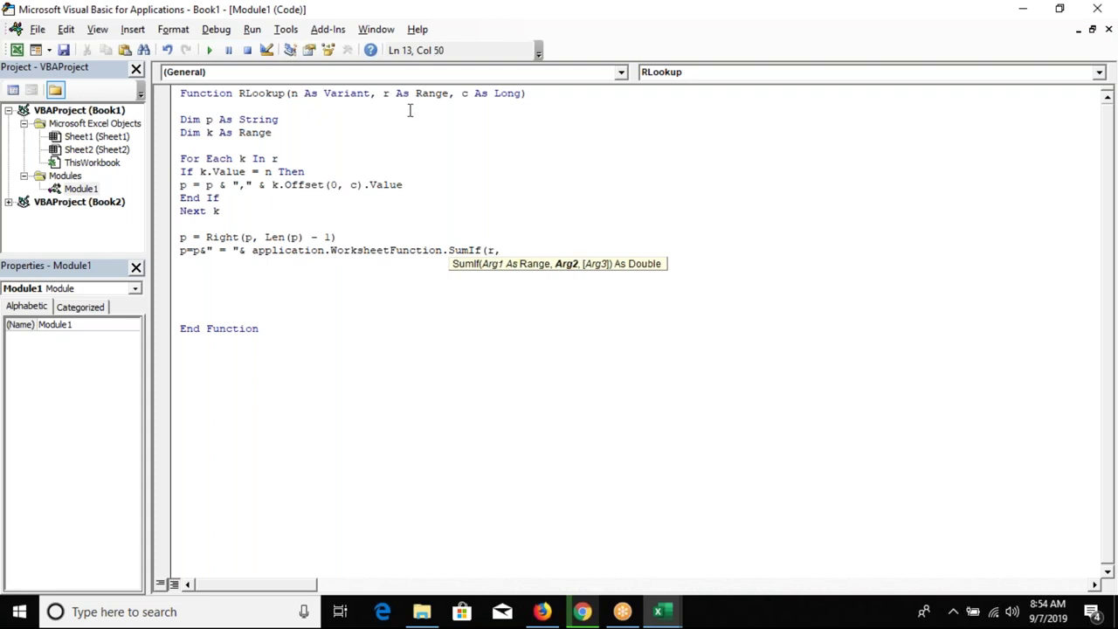
{"action": "type", "text": "n"}
{"action": "type", "text": ","}
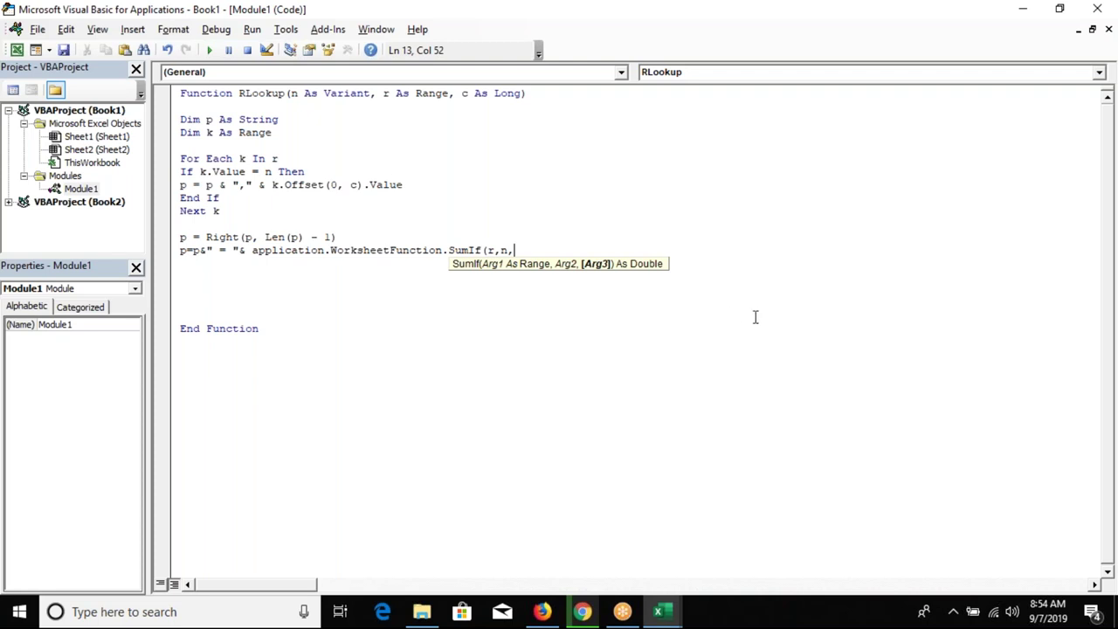
{"action": "key", "text": "BackSpace"}
{"action": "key", "text": "BackSpace"}
{"action": "key", "text": "BackSpace"}
{"action": "key", "text": "BackSpace"}
{"action": "key", "text": "BackSpace"}
{"action": "key", "text": "BackSpace"}
{"action": "key", "text": "BackSpace"}
{"action": "key", "text": "BackSpace"}
{"action": "key", "text": "BackSpace"}
{"action": "key", "text": "BackSpace"}
{"action": "key", "text": "BackSpace"}
{"action": "key", "text": "BackSpace"}
{"action": "key", "text": "BackSpace"}
{"action": "key", "text": "BackSpace"}
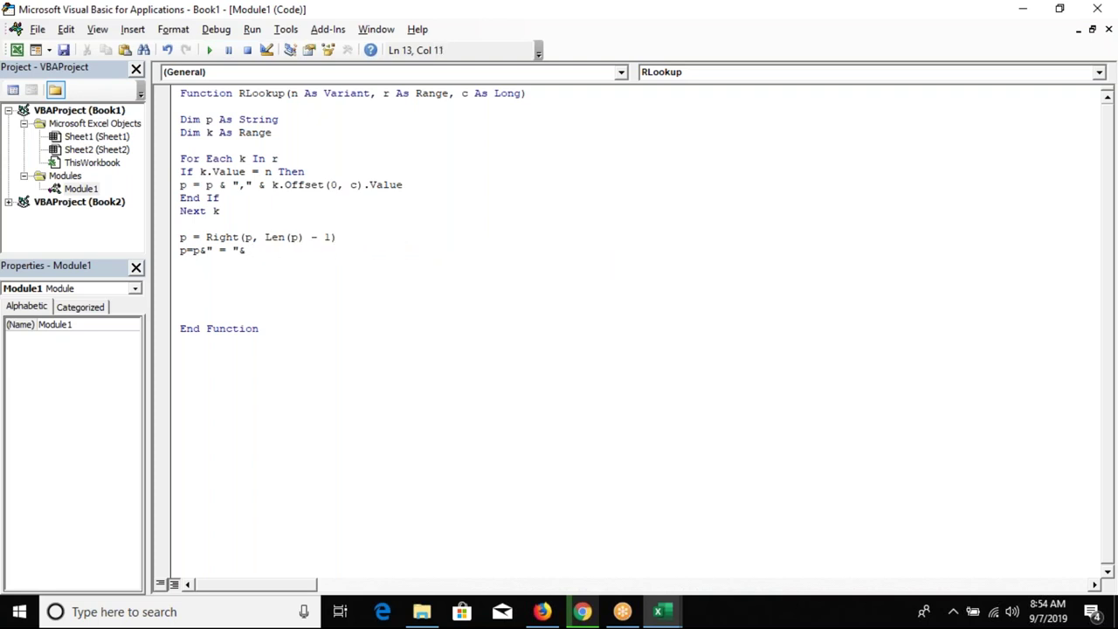
Complete the line as p = p & " = " & t and fix its spacing.
{"action": "type", "text": " t"}
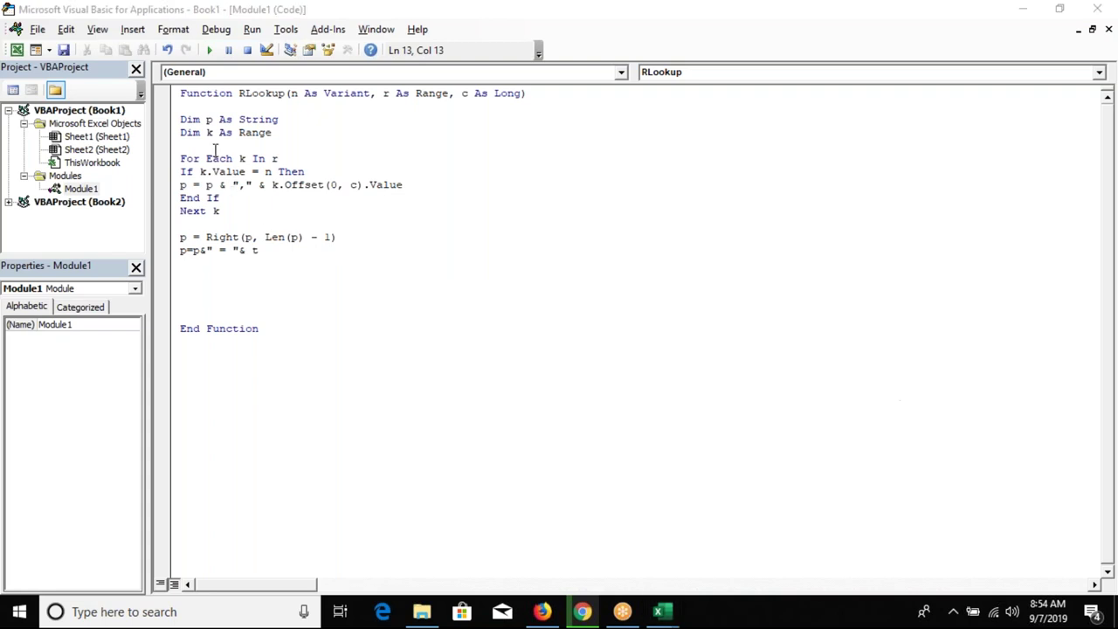
{"action": "left_click", "coordinate": [215, 151]}
{"action": "key", "text": "Return"}
{"action": "left_click", "coordinate": [233, 277]}
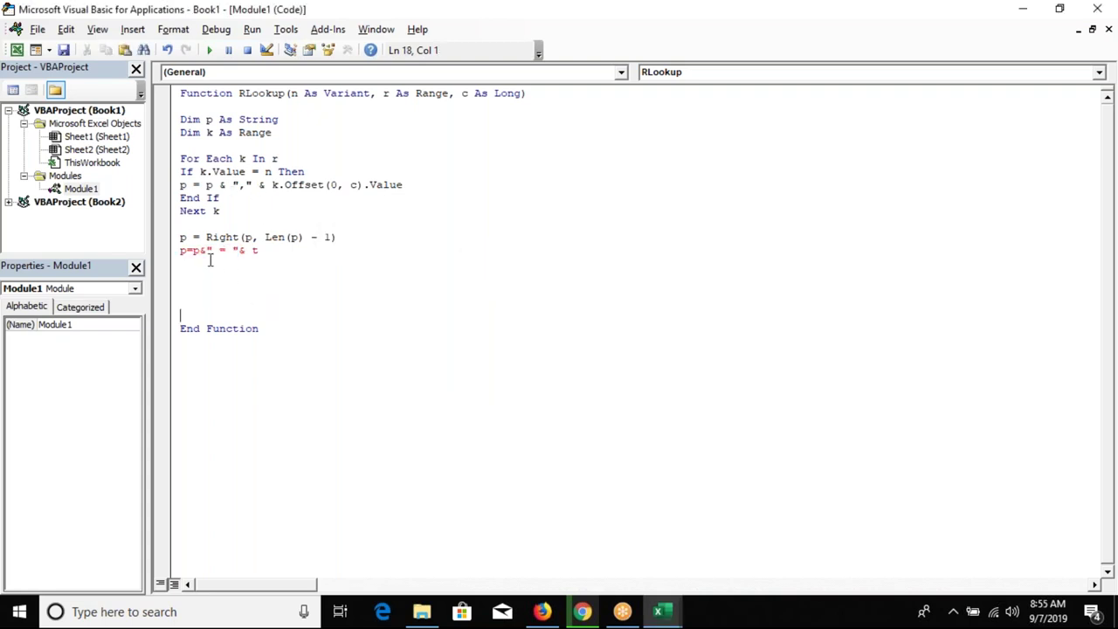
{"action": "left_click", "coordinate": [211, 252]}
{"action": "left_click", "coordinate": [199, 252]}
{"action": "left_click", "coordinate": [193, 251]}
{"action": "left_click", "coordinate": [216, 282]}
Declare Dim t As Long under the existing declarations.
{"action": "left_click", "coordinate": [185, 155]}
{"action": "type", "text": "dim "}
{"action": "type", "text": "t as lon"}
{"action": "key", "text": "Tab"}
{"action": "key", "text": "Return"}
Add t = t + k.Offset(0, c).Value inside the If block to total matching sales.
{"action": "key", "text": "Down"}
{"action": "key", "text": "Down"}
{"action": "key", "text": "Down"}
{"action": "key", "text": "End"}
{"action": "key", "text": "Return"}
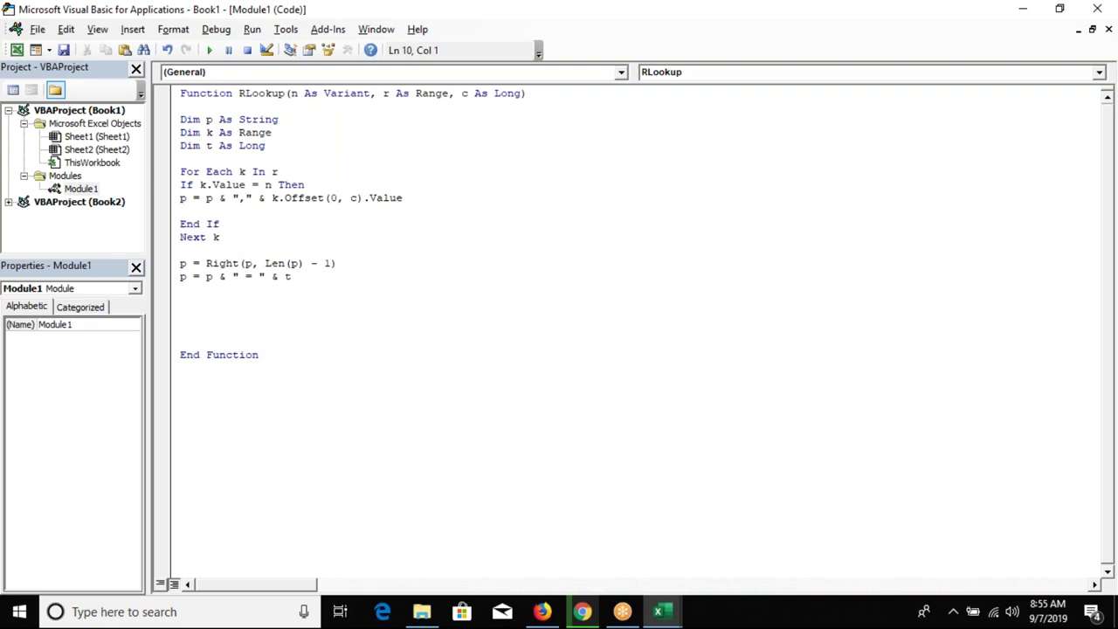
{"action": "type", "text": "t=t"}
{"action": "type", "text": "+"}
{"action": "type", "text": "k.Of"}
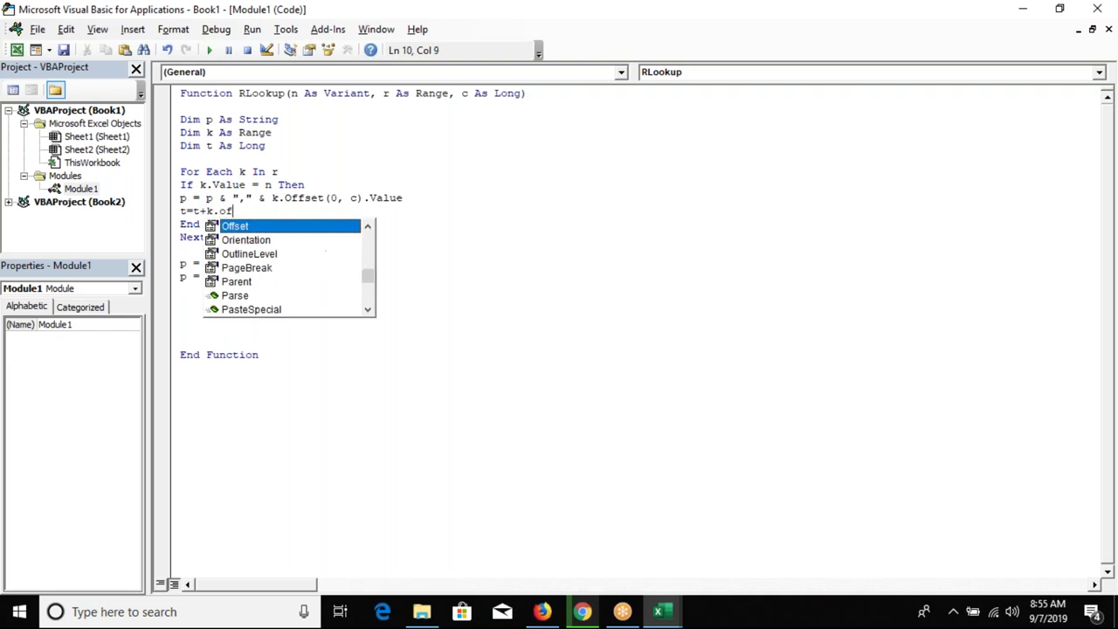
{"action": "key", "text": "Tab"}
{"action": "type", "text": "(0, "}
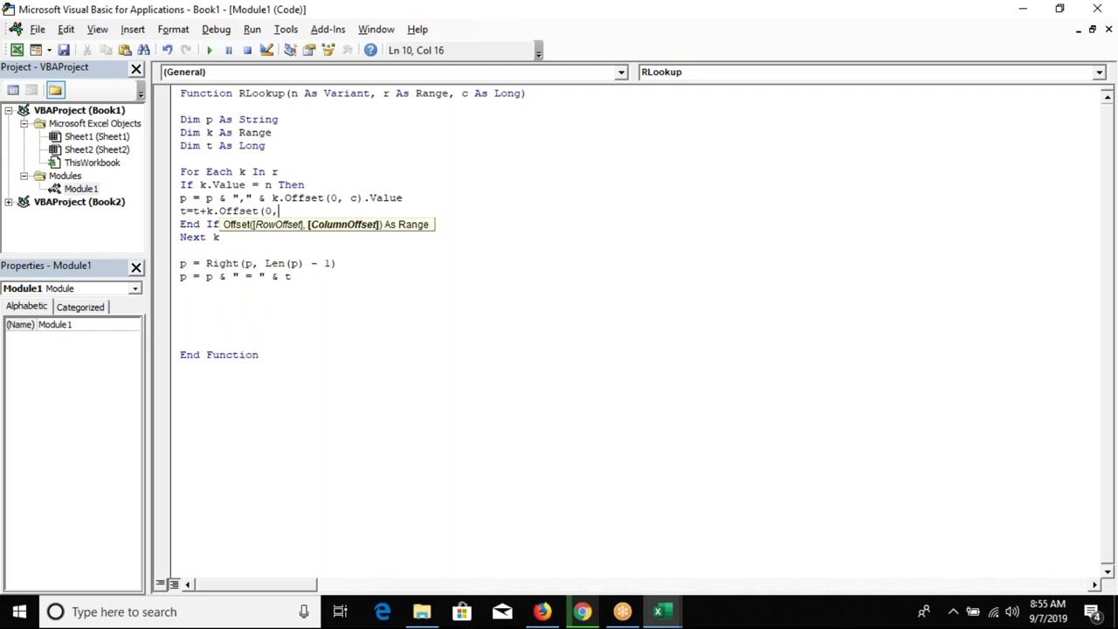
{"action": "type", "text": "c"}
{"action": "type", "text": ").Value"}
{"action": "key", "text": "Down"}
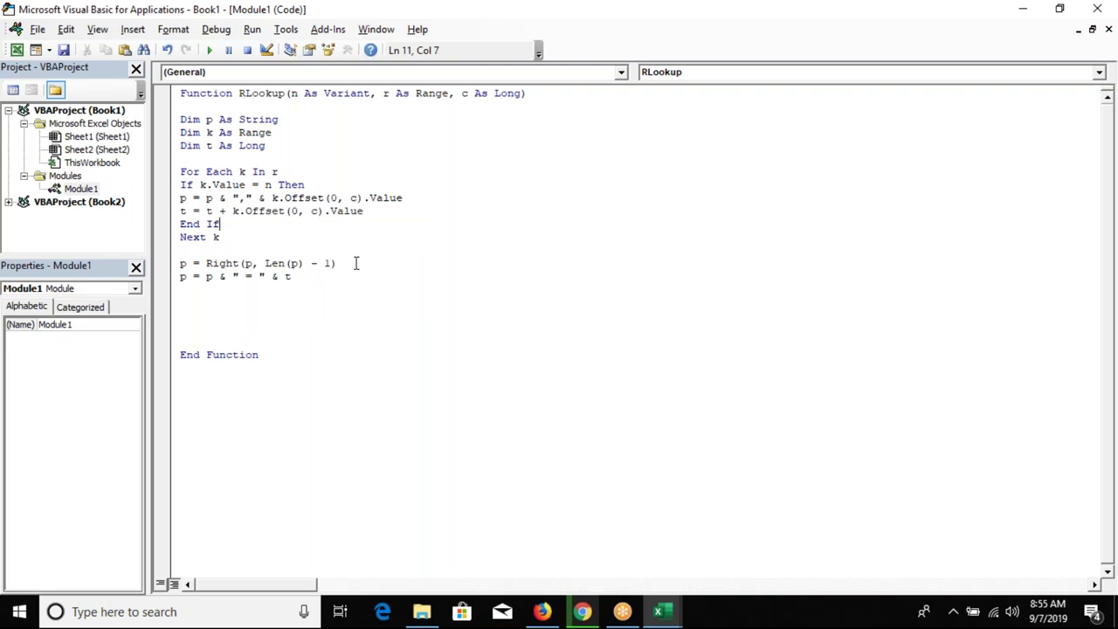
Add RLookup = p before End Function and switch to the Book2 window.
{"action": "left_click", "coordinate": [295, 293]}
{"action": "key", "text": "Return"}
{"action": "type", "text": "R"}
{"action": "key", "text": "BackSpace"}
{"action": "type", "text": "Rlookup="}
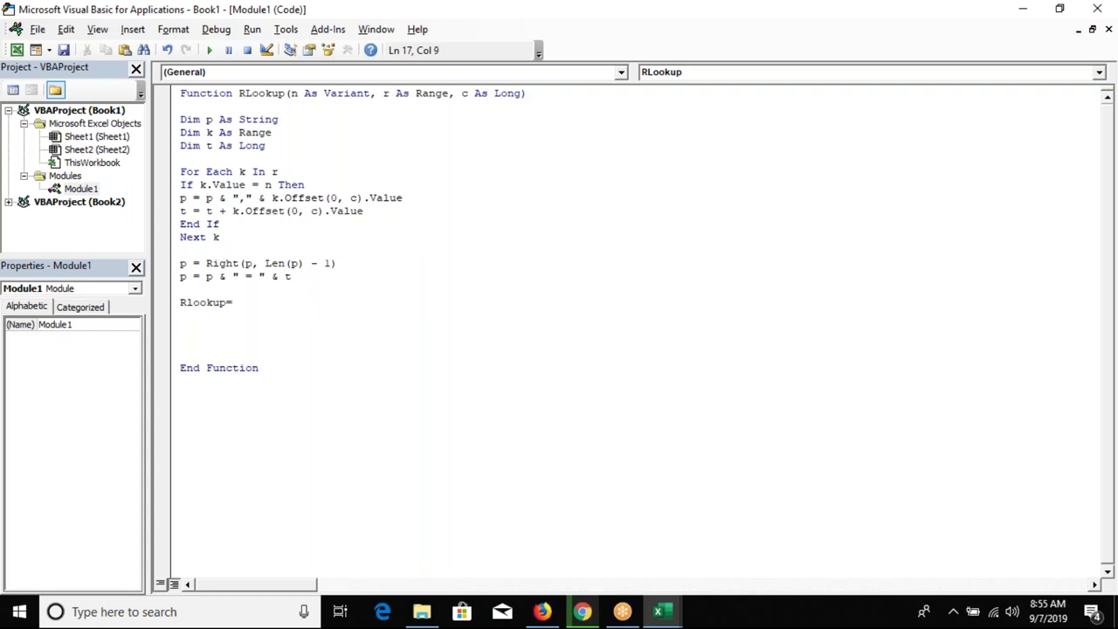
{"action": "type", "text": "p"}
{"action": "left_click", "coordinate": [181, 290]}
{"action": "key", "text": "alt+F11"}
{"action": "key", "text": "alt+Tab"}
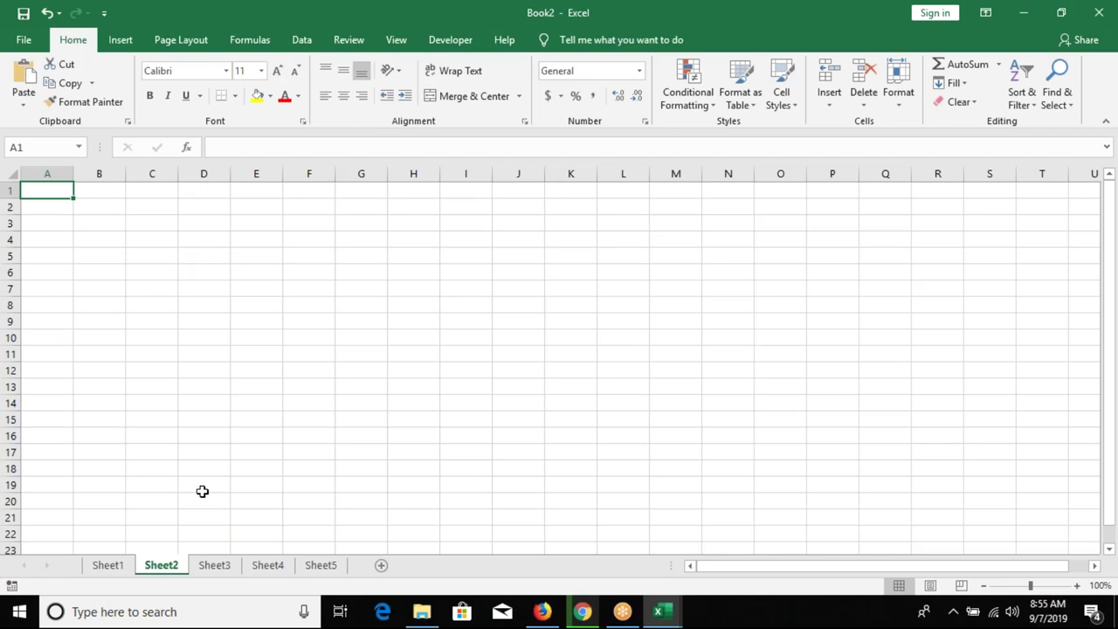
Switch to the Book1 workbook and check the second formula result in cell H5.
{"action": "key", "text": "alt+Tab"}
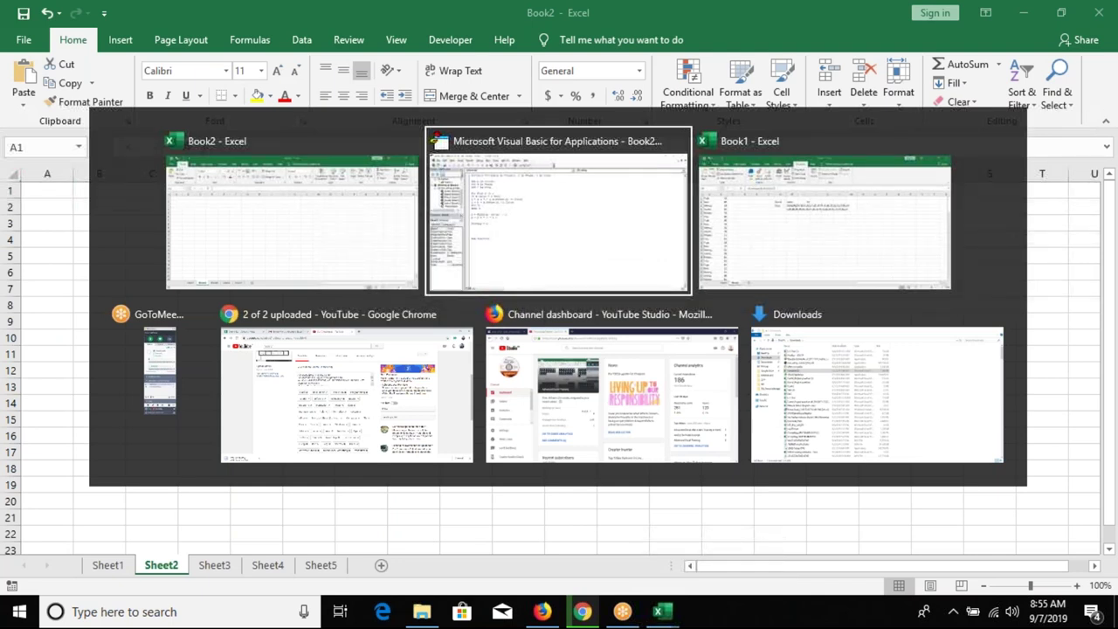
{"action": "key", "text": "Tab"}
{"action": "key", "text": "alt"}
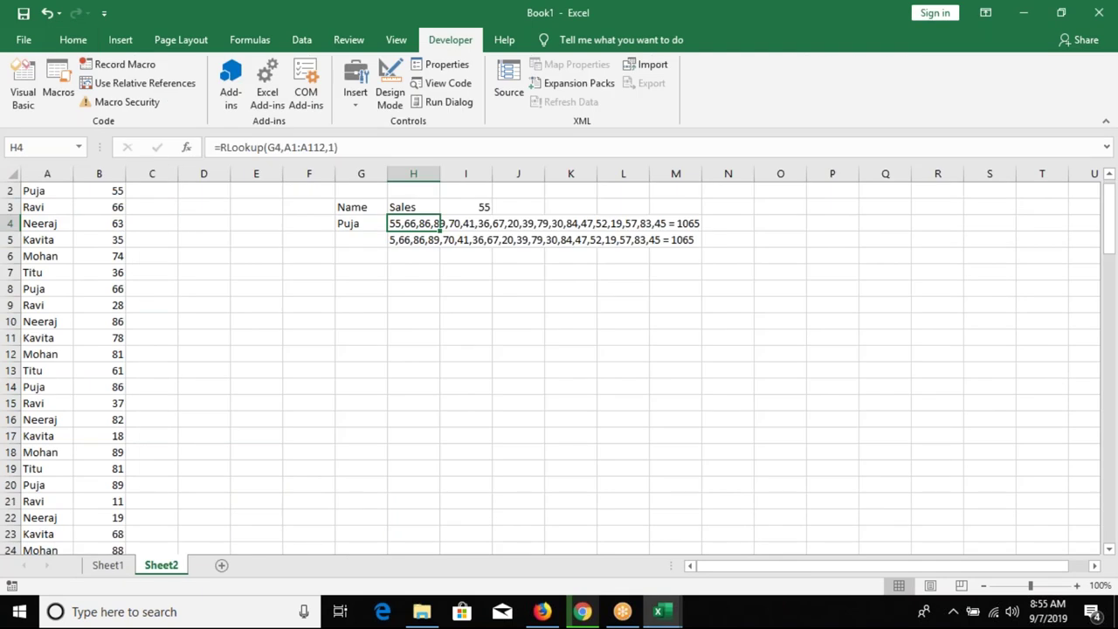
{"action": "left_click", "coordinate": [414, 240]}
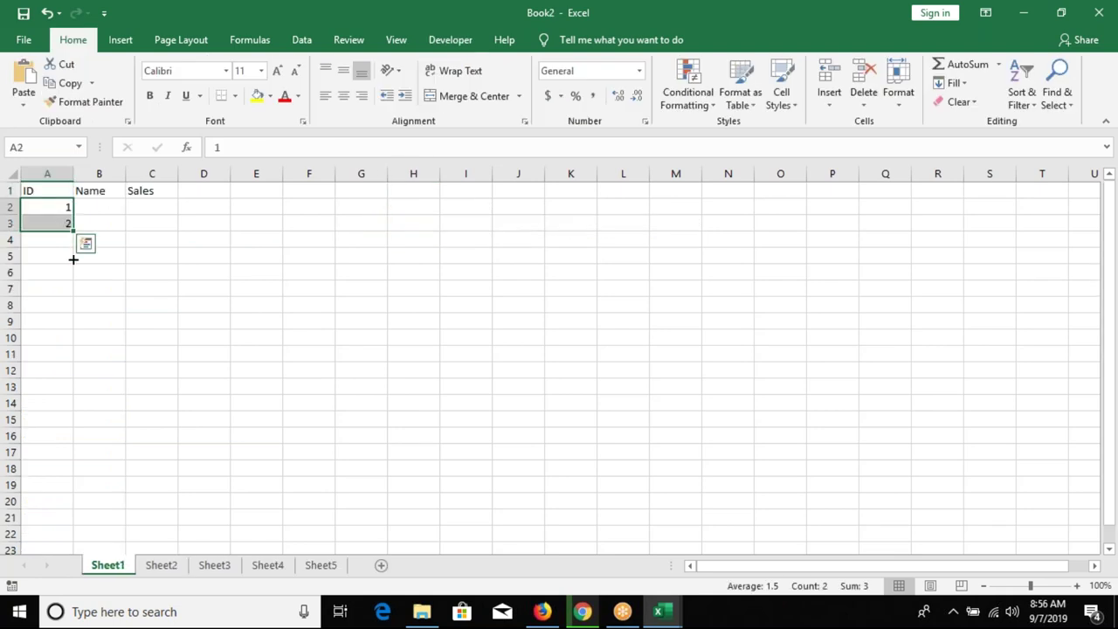
Enter =A2+1 in A3 and fill it down to A14 to number IDs 1–13.
{"action": "left_click", "coordinate": [53, 223]}
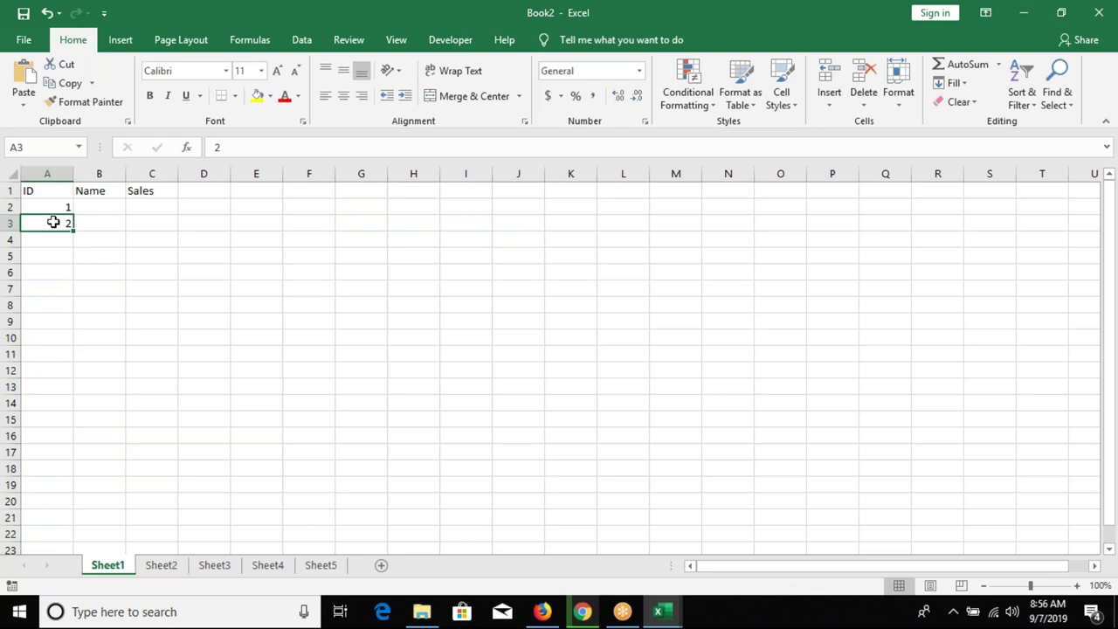
{"action": "type", "text": "="}
{"action": "key", "text": "Up"}
{"action": "type", "text": "+1"}
{"action": "key", "text": "ctrl+Return"}
{"action": "key", "text": "shift+Down"}
{"action": "key", "text": "shift+Down"}
{"action": "key", "text": "shift+Down"}
{"action": "key", "text": "shift+Down"}
{"action": "key", "text": "ctrl+d"}
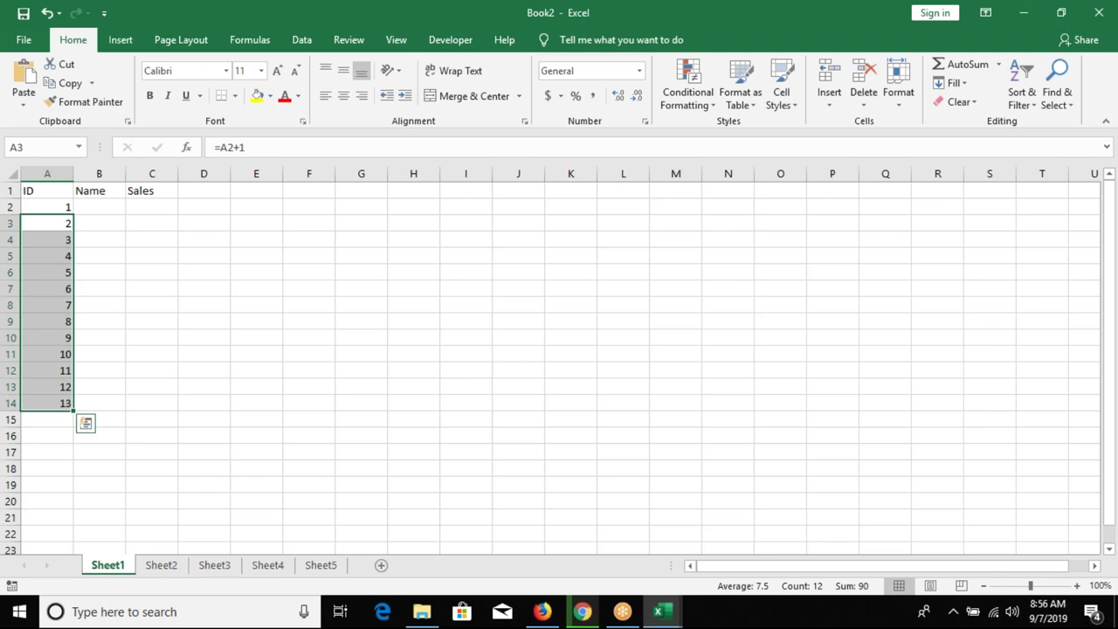
Copy the names list from Book1's Sheet2 column A and paste it into Book2 Sheet1 from B2.
{"action": "key", "text": "ctrl+Home"}
{"action": "key", "text": "Right"}
{"action": "key", "text": "Down"}
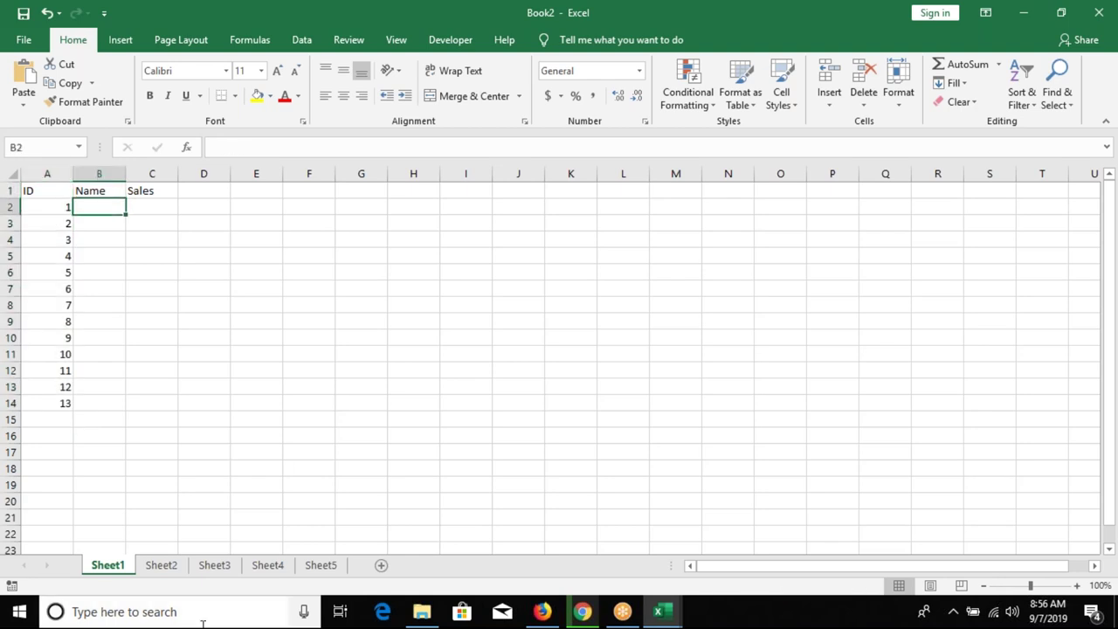
{"action": "left_click", "coordinate": [180, 569]}
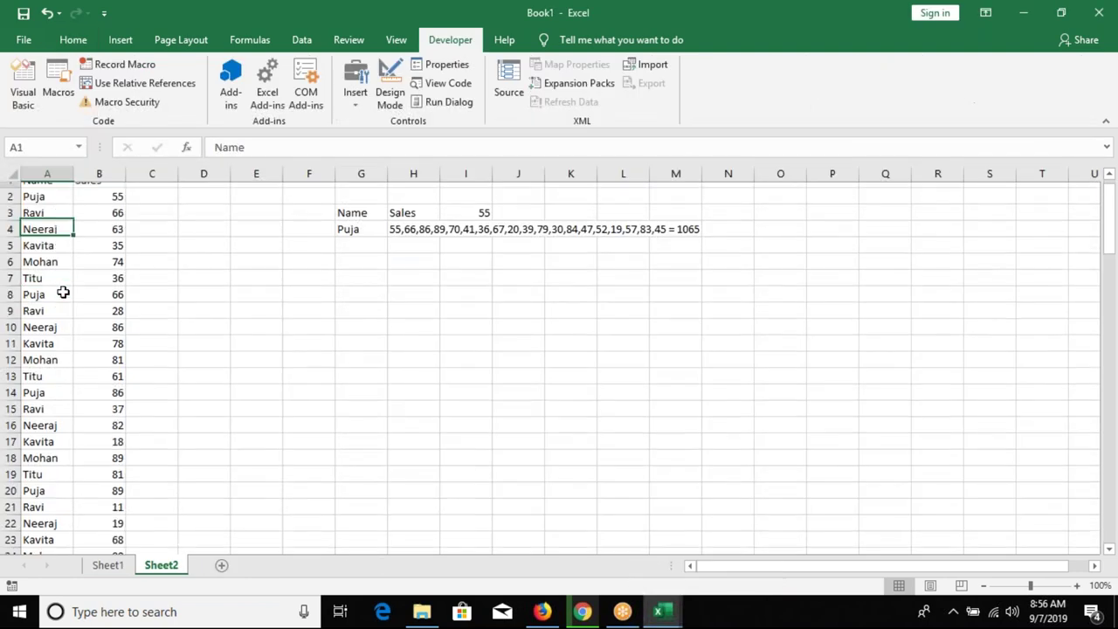
{"action": "key", "text": "shift+Down"}
{"action": "key", "text": "shift+Down"}
{"action": "key", "text": "shift+Down"}
{"action": "key", "text": "shift+Down"}
{"action": "key", "text": "shift+Down"}
{"action": "key", "text": "shift+Down"}
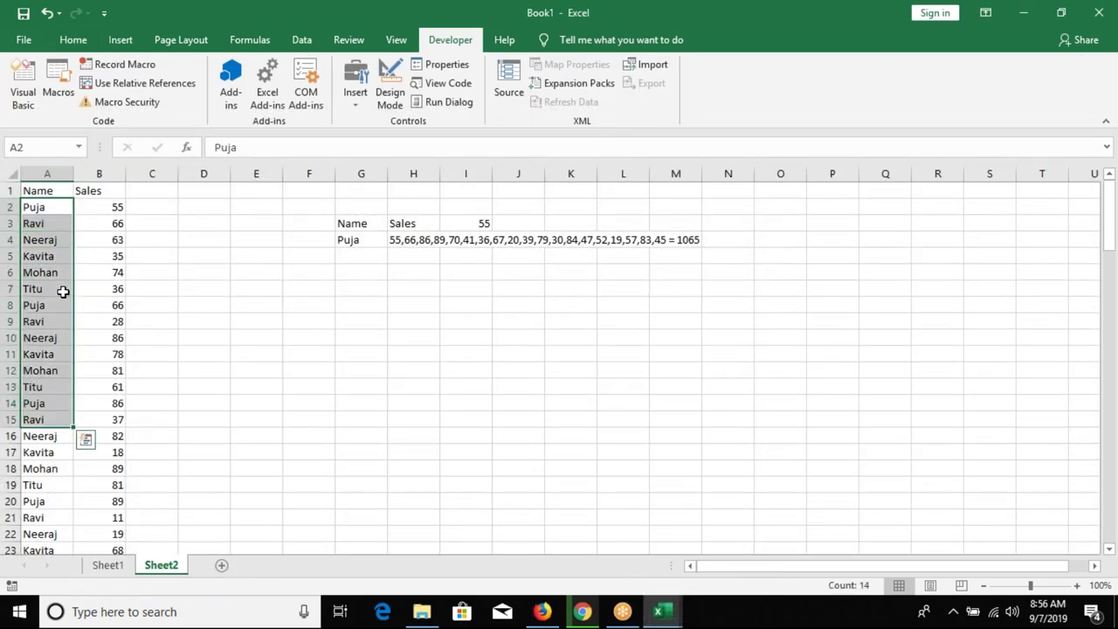
{"action": "key", "text": "ctrl+c"}
{"action": "key", "text": "alt+Tab"}
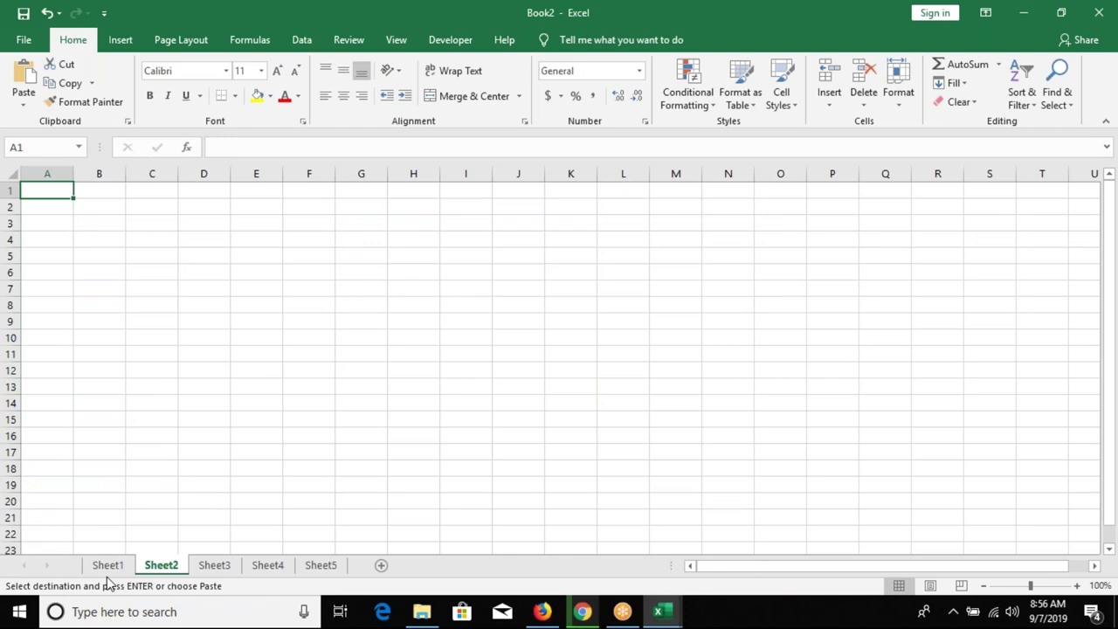
{"action": "left_click", "coordinate": [107, 565]}
{"action": "key", "text": "ctrl+v"}
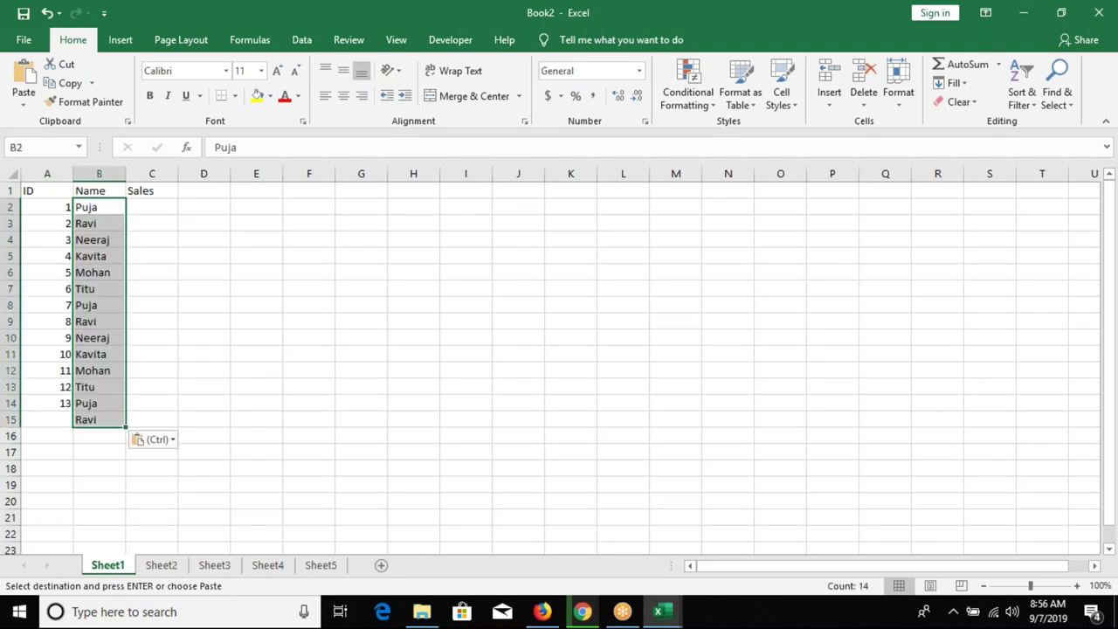
Clear the extra name from B15 and move to the first Sales cell, C2.
{"action": "left_click", "coordinate": [105, 419]}
{"action": "key", "text": "Delete"}
{"action": "key", "text": "Up"}
{"action": "key", "text": "Up"}
{"action": "key", "text": "Up"}
{"action": "key", "text": "Left"}
{"action": "key", "text": "Right"}
{"action": "key", "text": "Right"}
{"action": "key", "text": "Down"}
Fill Sales cells C2:C14 with =RANDBETWEEN(10,90) random figures.
{"action": "type", "text": "=ra"}
{"action": "key", "text": "Down"}
{"action": "key", "text": "Down"}
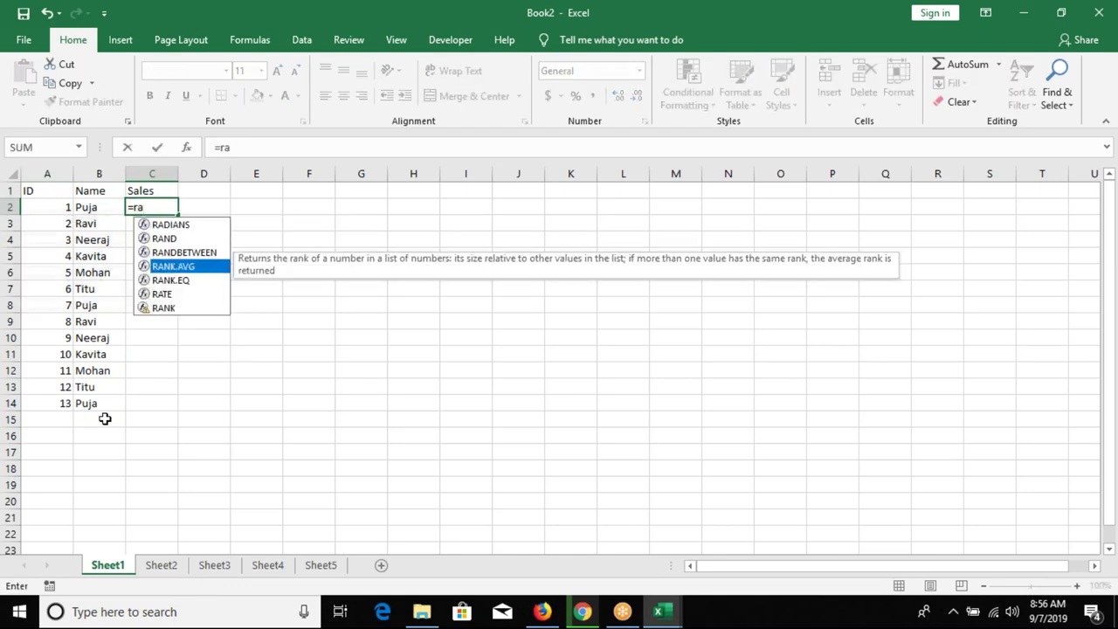
{"action": "key", "text": "Tab"}
{"action": "type", "text": "10,90)"}
{"action": "key", "text": "Return"}
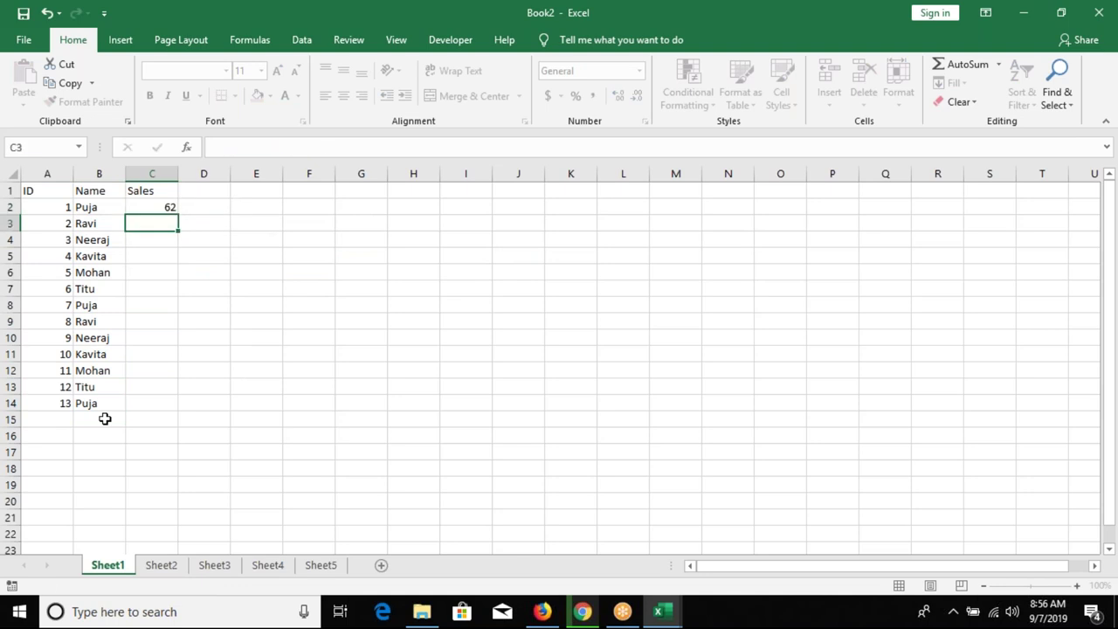
{"action": "key", "text": "Left"}
{"action": "key", "text": "ctrl+Down"}
{"action": "key", "text": "Right"}
{"action": "key", "text": "ctrl+shift+Up"}
{"action": "key", "text": "ctrl+d"}
{"action": "key", "text": "ctrl+c"}
{"action": "left_click", "coordinate": [24, 103]}
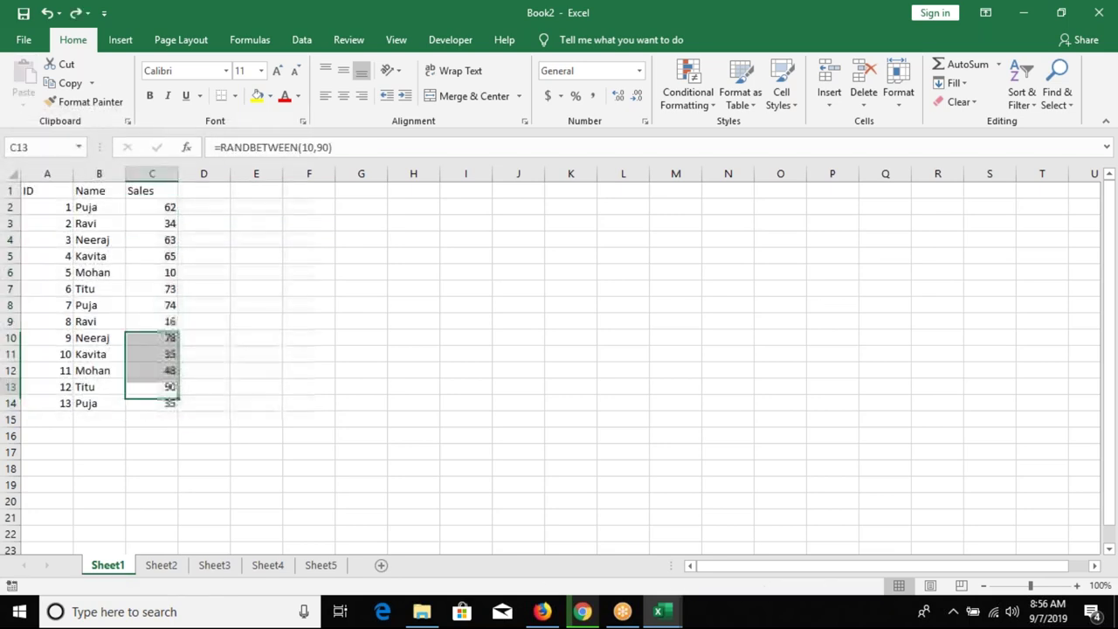
Copy the ID/Name/Sales table A1:C14 onto Sheet2, Sheet3, Sheet4 and Sheet5.
{"action": "key", "text": "Left"}
{"action": "key", "text": "ctrl+Up"}
{"action": "key", "text": "Left"}
{"action": "key", "text": "ctrl+shift+Right"}
{"action": "key", "text": "ctrl+shift+Down"}
{"action": "key", "text": "ctrl+c"}
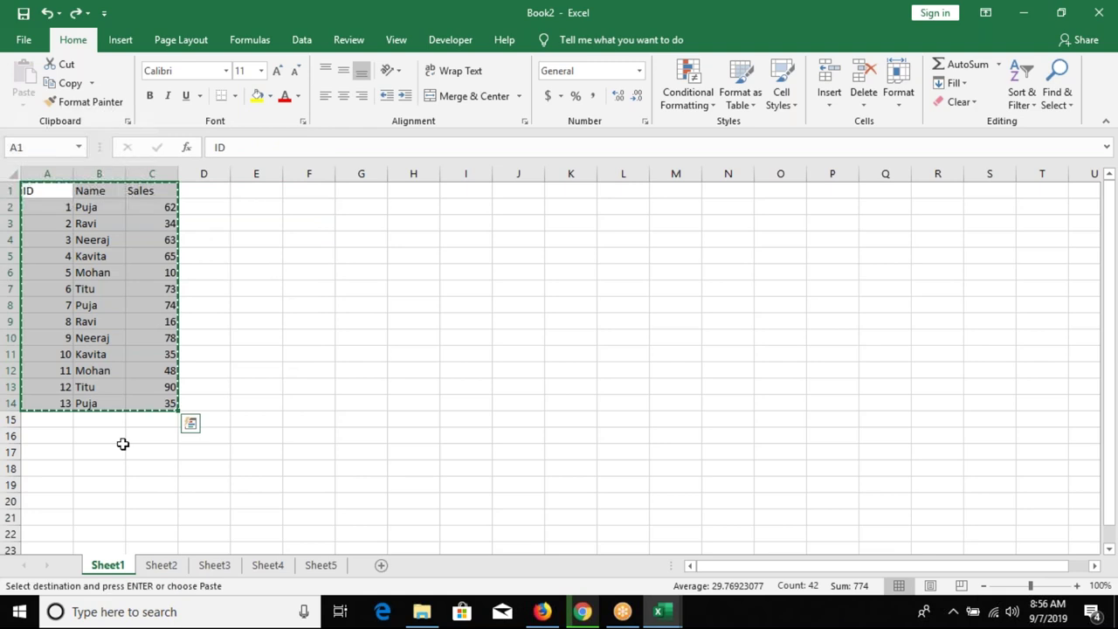
{"action": "left_click", "coordinate": [159, 565]}
{"action": "key", "text": "ctrl+v"}
{"action": "left_click", "coordinate": [218, 568]}
{"action": "key", "text": "ctrl+v"}
{"action": "left_click", "coordinate": [266, 565]}
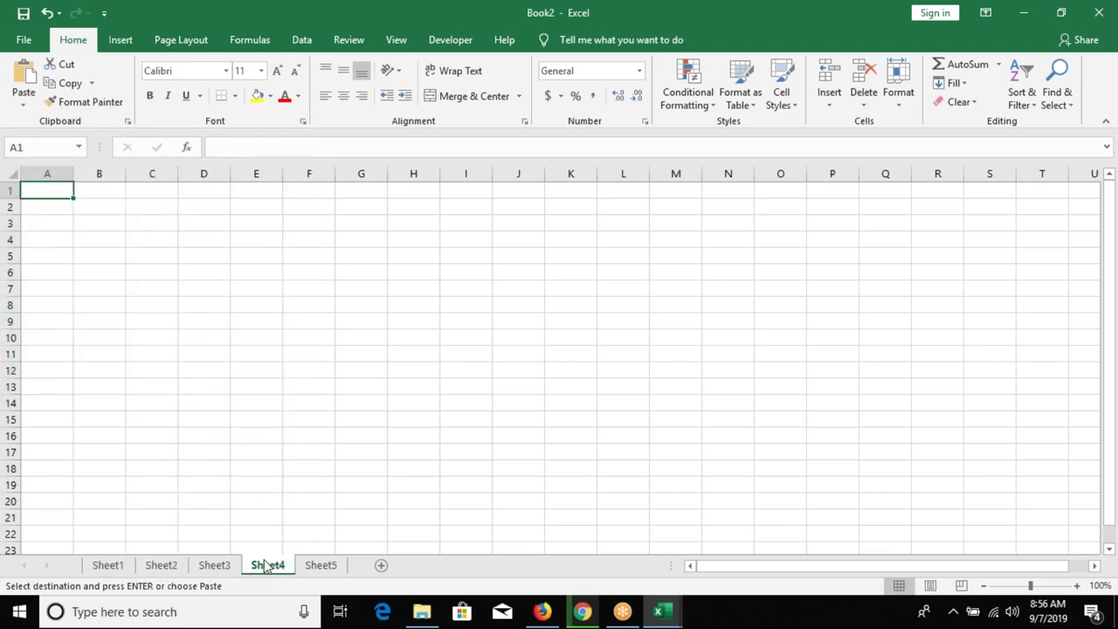
{"action": "key", "text": "ctrl+v"}
{"action": "left_click", "coordinate": [311, 568]}
{"action": "key", "text": "ctrl+v"}
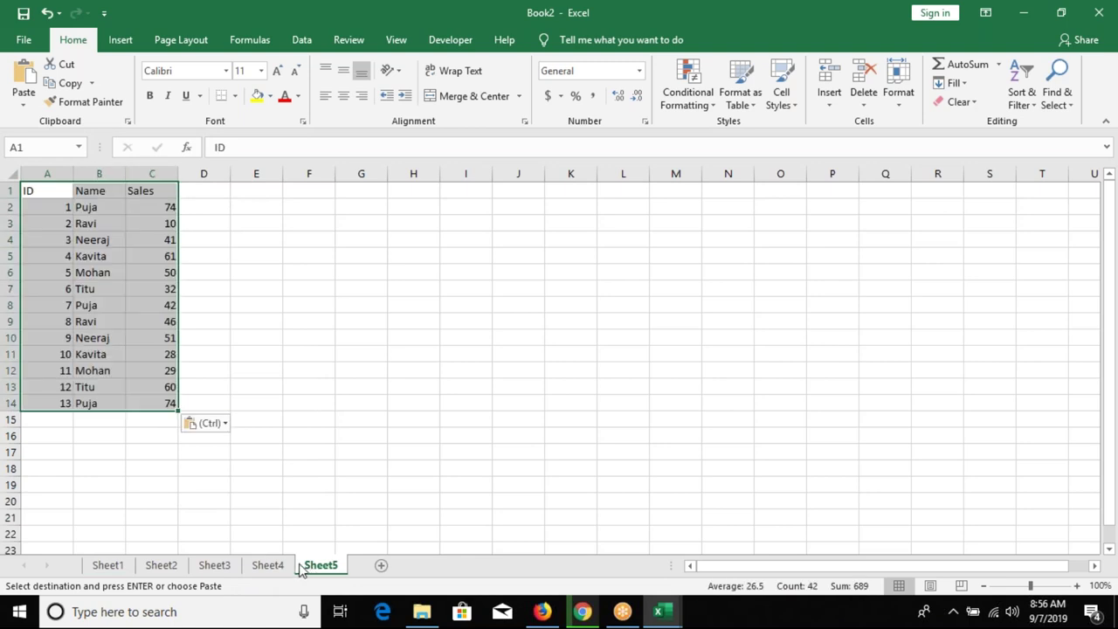
Set the first ID in A2 to 14 on Sheet2 and 27 on Sheet3.
{"action": "left_click", "coordinate": [108, 565]}
{"action": "left_click", "coordinate": [60, 223]}
{"action": "left_click", "coordinate": [162, 566]}
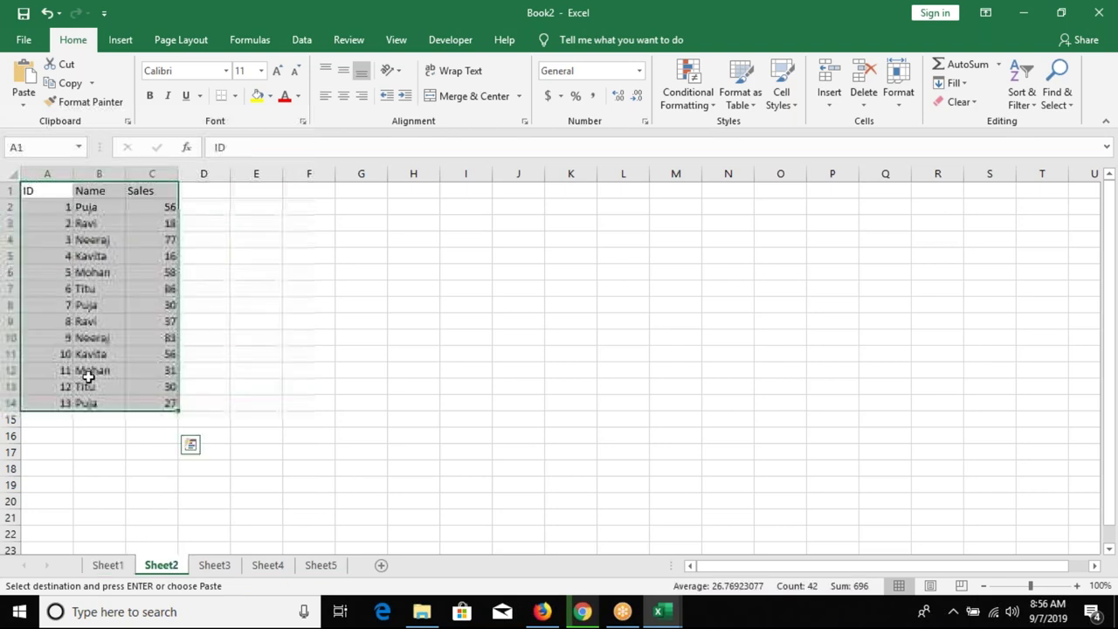
{"action": "left_click", "coordinate": [49, 215]}
{"action": "type", "text": "14"}
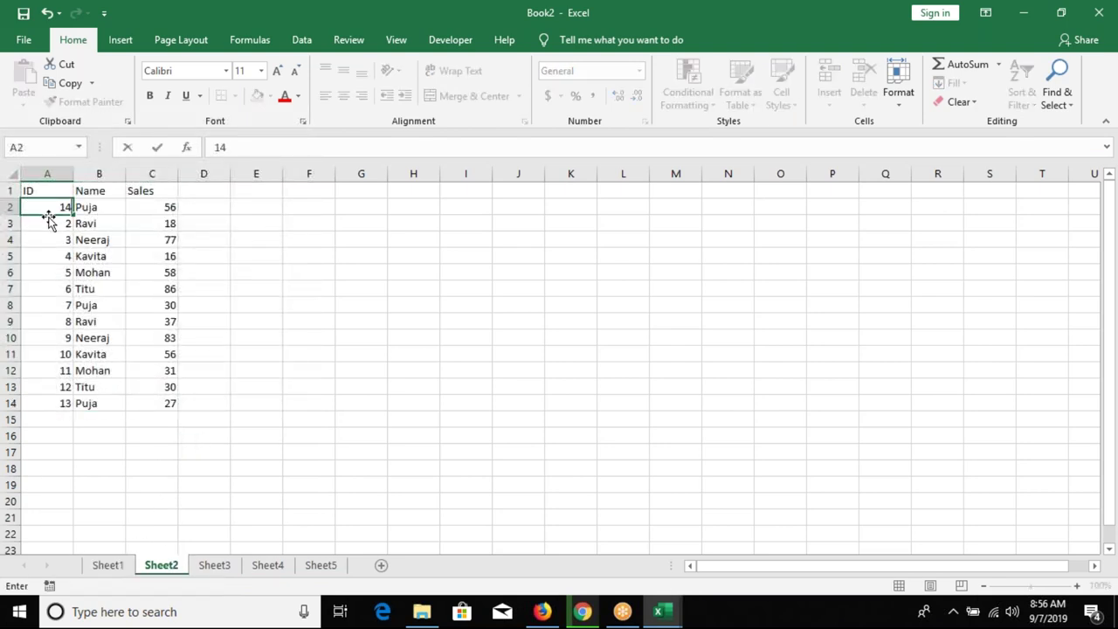
{"action": "key", "text": "Return"}
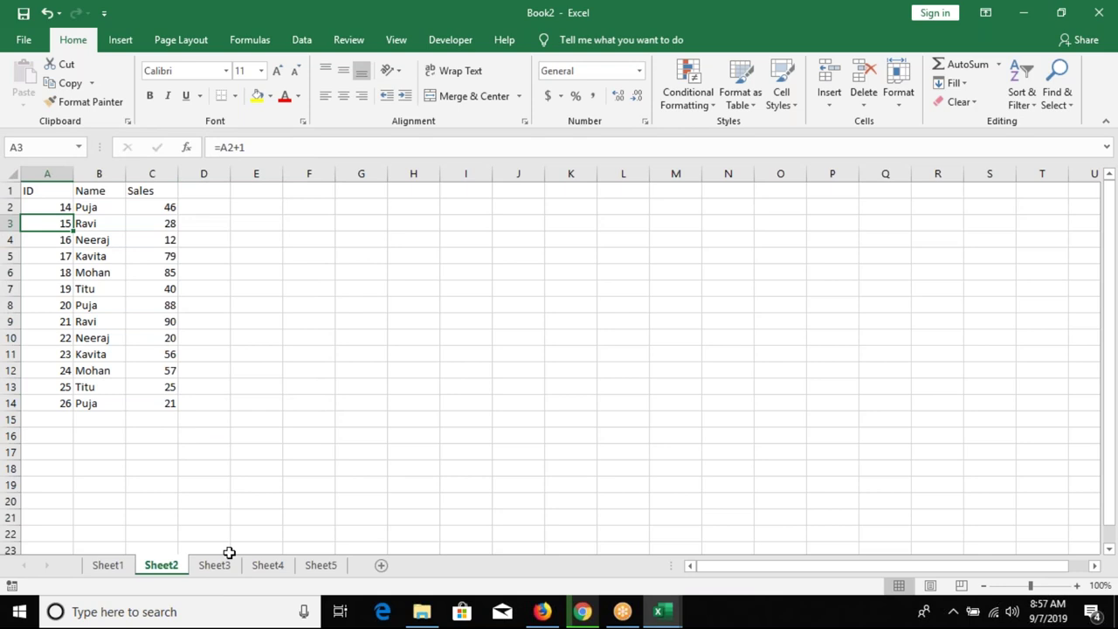
{"action": "left_click", "coordinate": [218, 565]}
{"action": "left_click", "coordinate": [52, 208]}
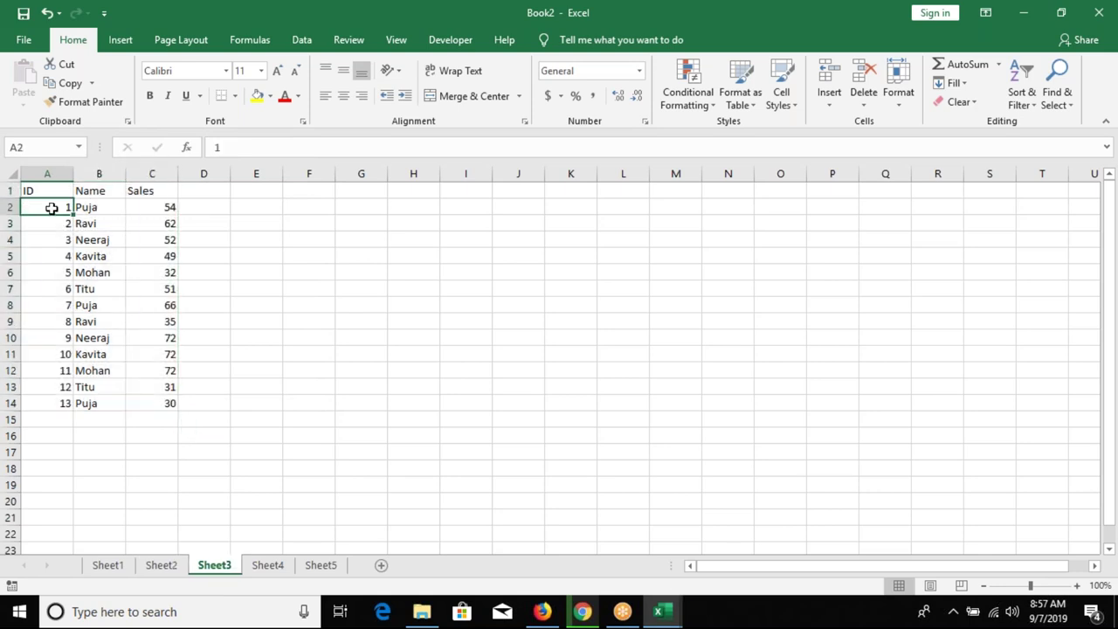
{"action": "type", "text": "27"}
{"action": "key", "text": "Return"}
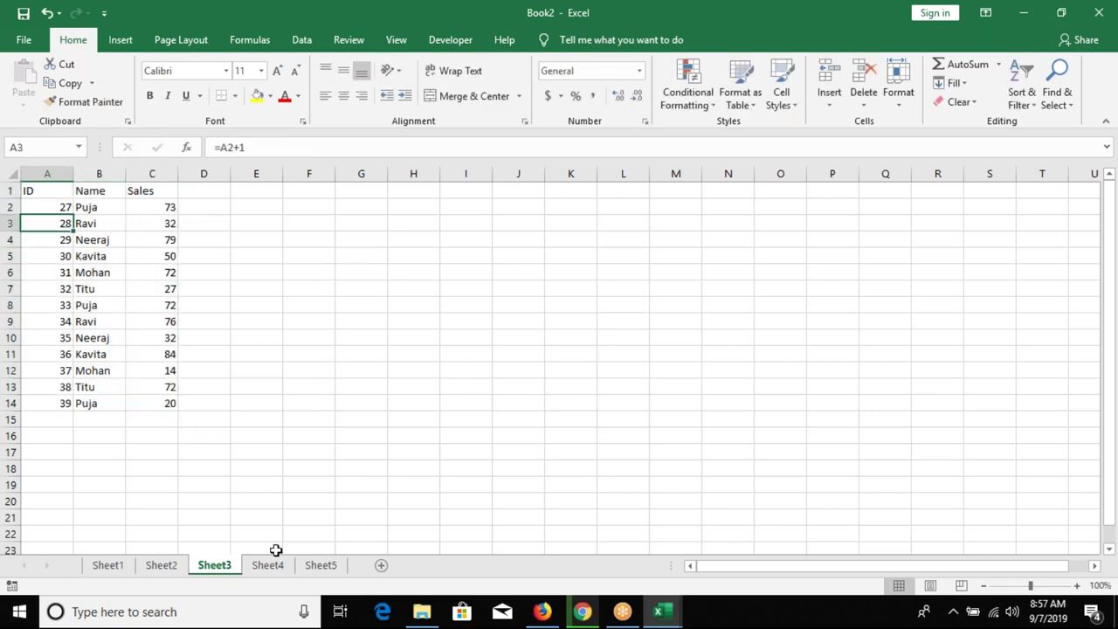
Set the first ID in A2 to 40 on Sheet4 and 53 on Sheet5.
{"action": "left_click", "coordinate": [271, 565]}
{"action": "left_click", "coordinate": [214, 565]}
{"action": "left_click", "coordinate": [271, 565]}
{"action": "left_click", "coordinate": [52, 206]}
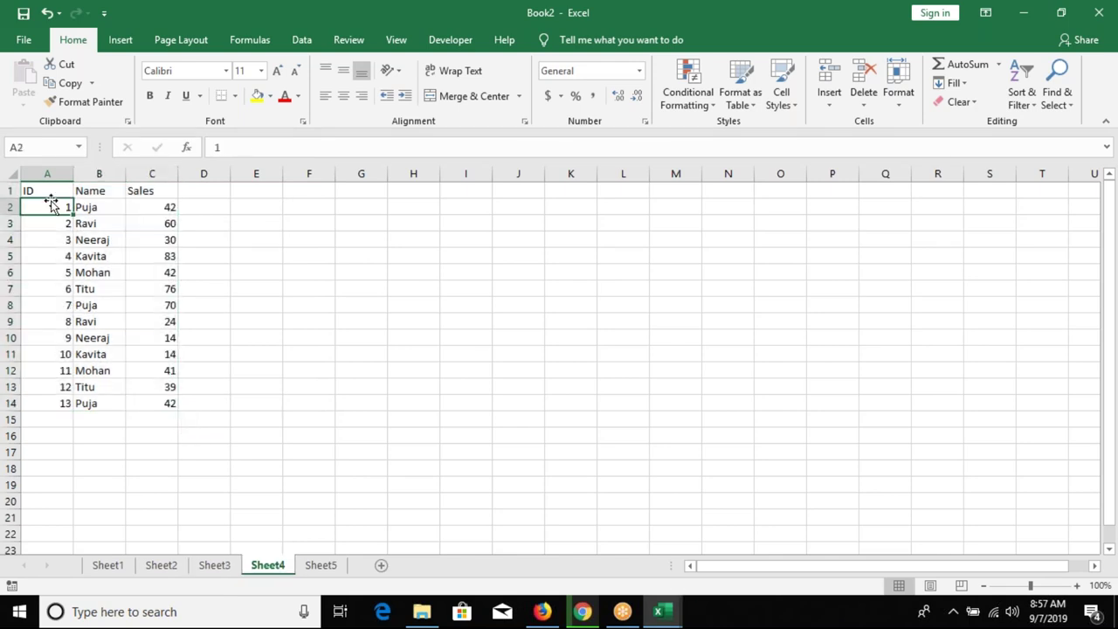
{"action": "type", "text": "40"}
{"action": "key", "text": "Return"}
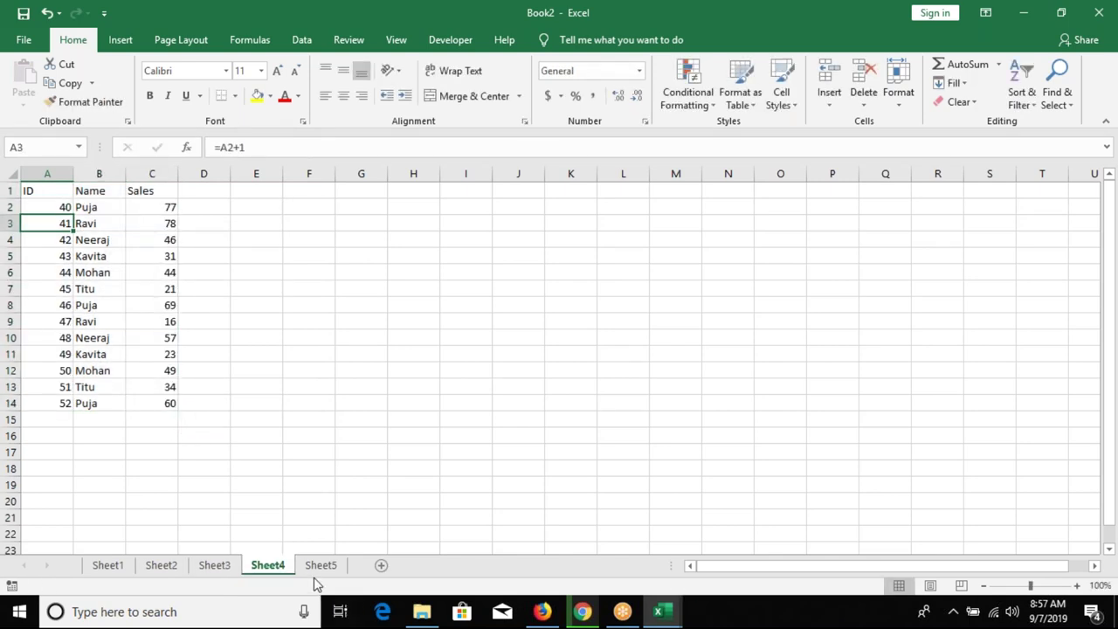
{"action": "left_click", "coordinate": [314, 570]}
{"action": "left_click", "coordinate": [43, 209]}
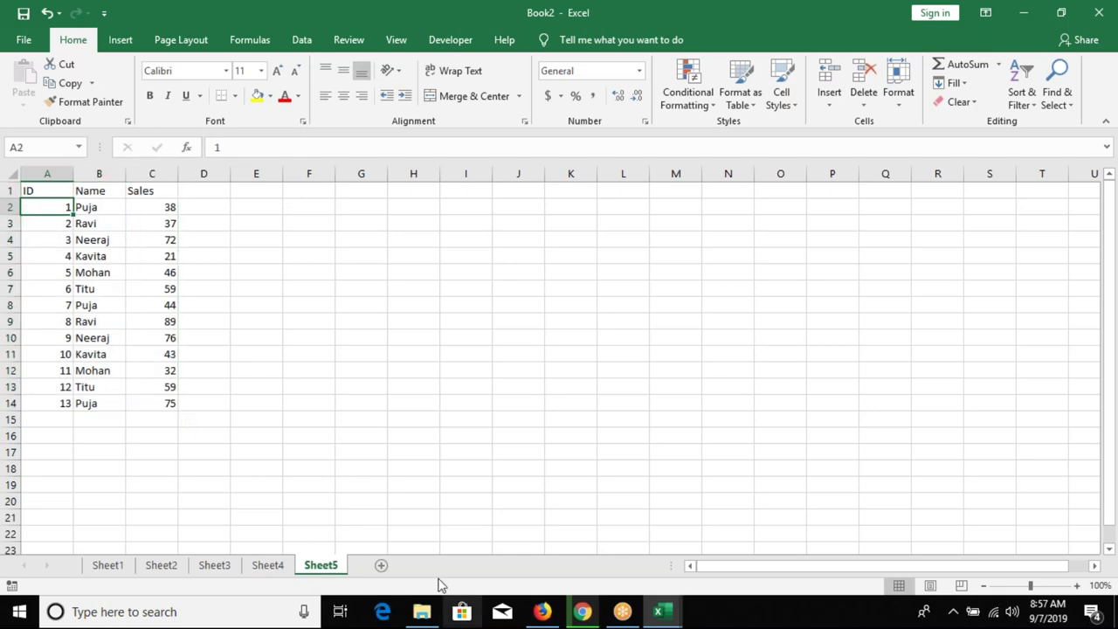
{"action": "left_click", "coordinate": [281, 566]}
{"action": "left_click", "coordinate": [324, 568]}
{"action": "type", "text": "53"}
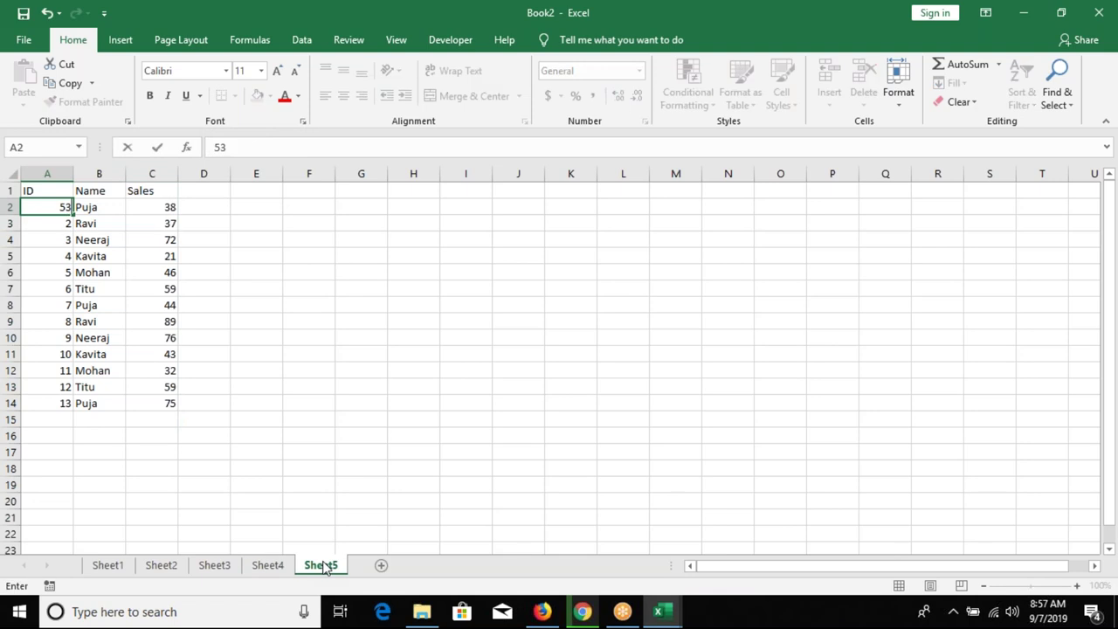
{"action": "key", "text": "Return"}
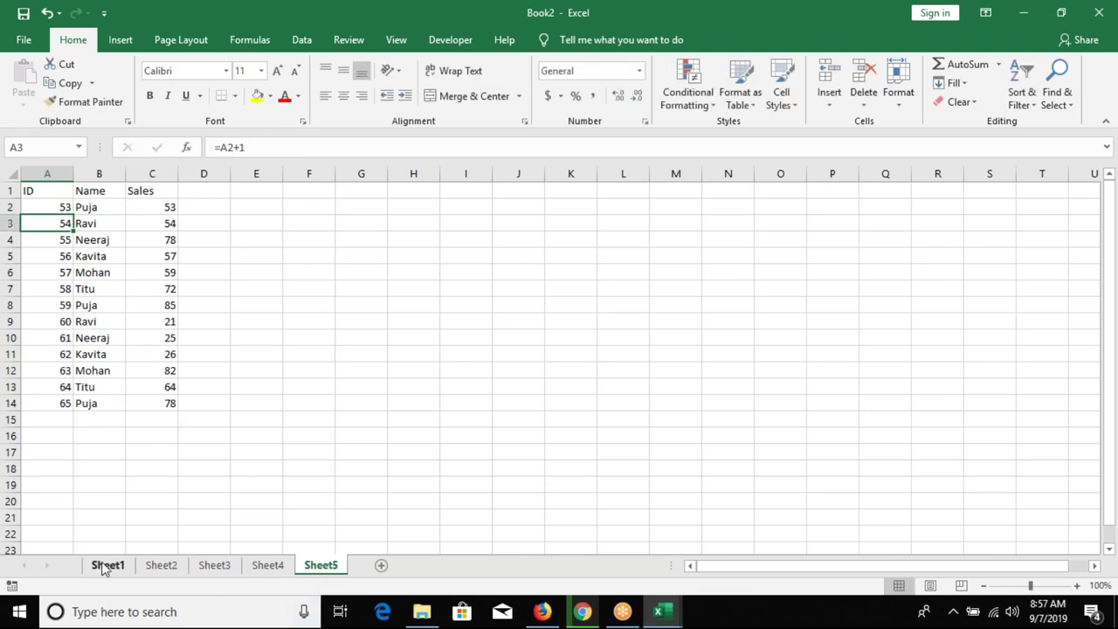
Convert the A1:C14 tables on all five grouped sheets to fixed values, then add a new sheet.
{"action": "left_click", "coordinate": [106, 567]}
{"action": "left_click", "coordinate": [320, 566], "text": "shift"}
{"action": "key", "text": "ctrl+c"}
{"action": "key", "text": "Escape"}
{"action": "left_click_drag", "start_coordinate": [43, 189], "coordinate": [158, 401]}
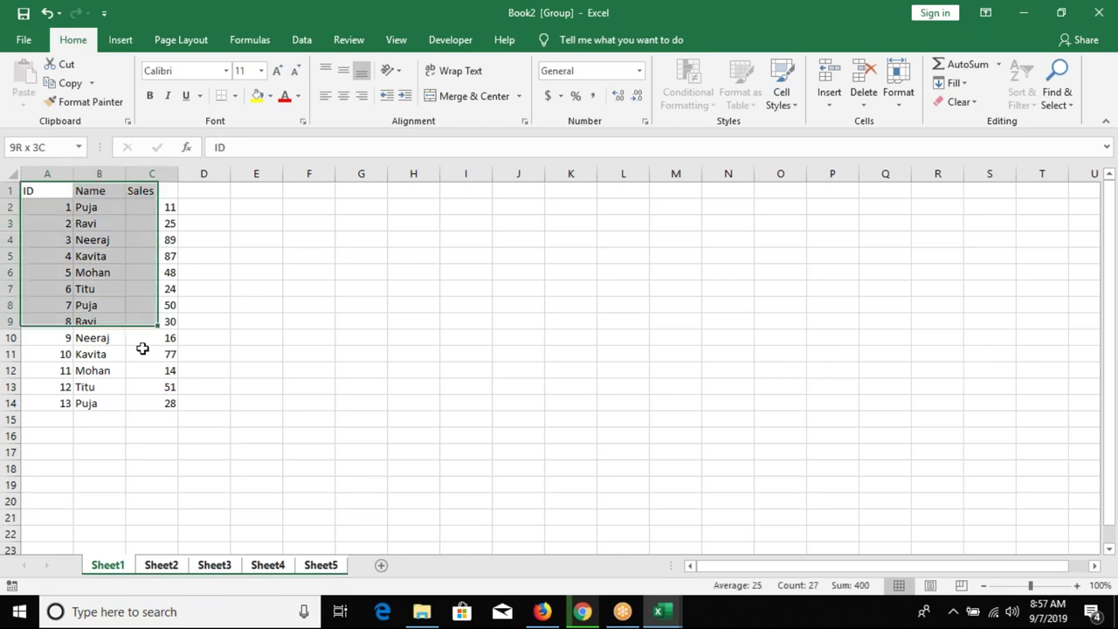
{"action": "key", "text": "ctrl+c"}
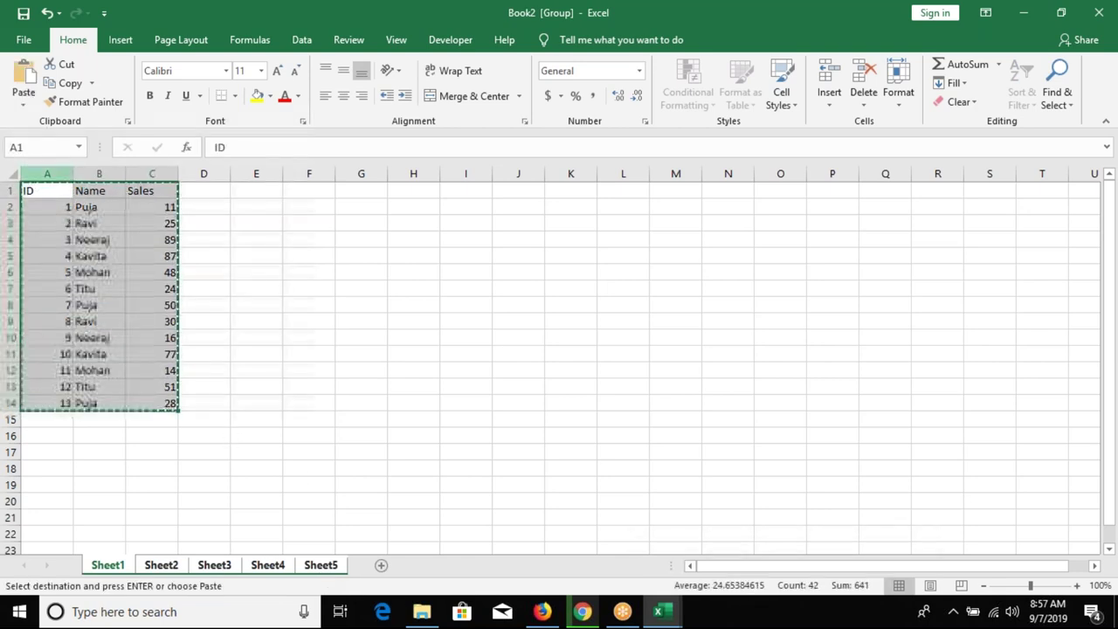
{"action": "left_click", "coordinate": [21, 105]}
{"action": "left_click", "coordinate": [22, 208]}
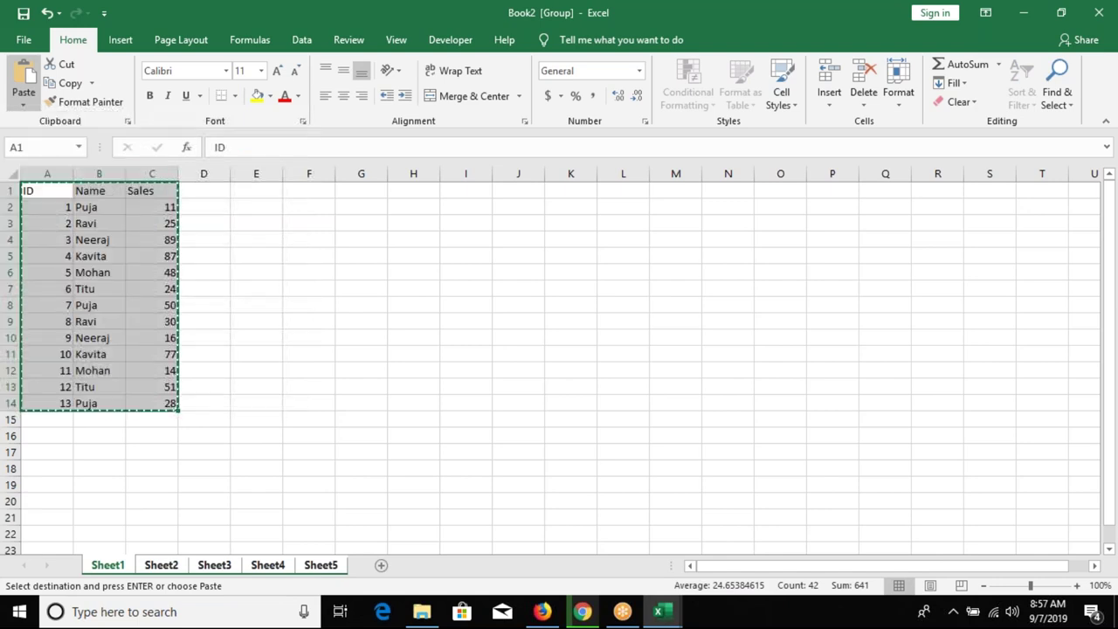
{"action": "key", "text": "Return"}
{"action": "left_click", "coordinate": [269, 566]}
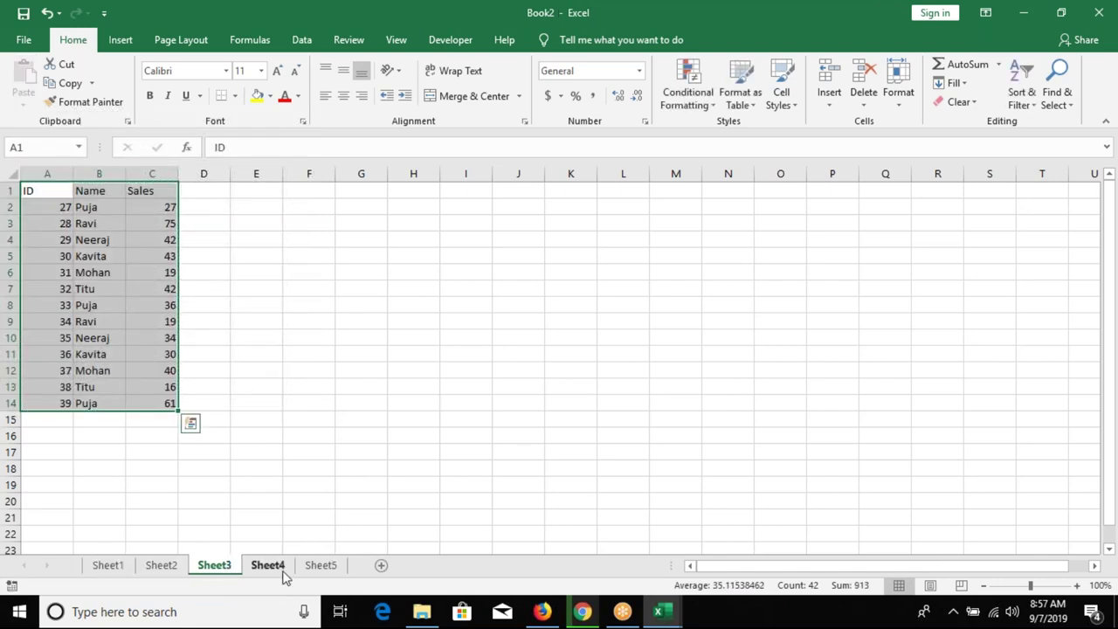
{"action": "left_click", "coordinate": [306, 567]}
{"action": "left_click", "coordinate": [382, 566]}
Rename Sheet6 to Data.
{"action": "double_click", "coordinate": [374, 565]}
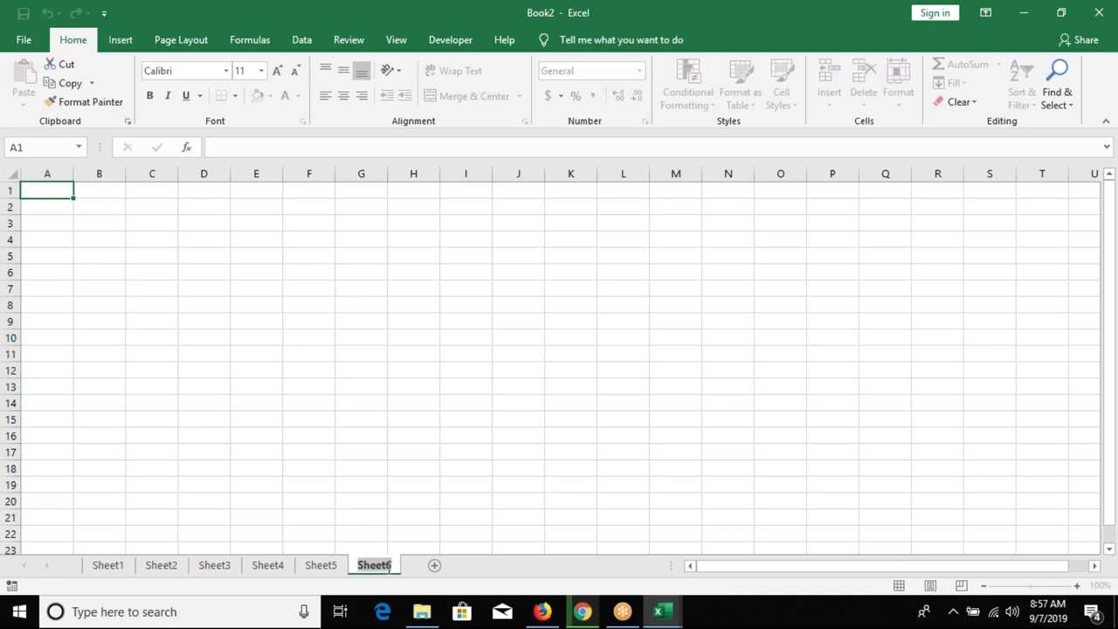
{"action": "type", "text": "Data"}
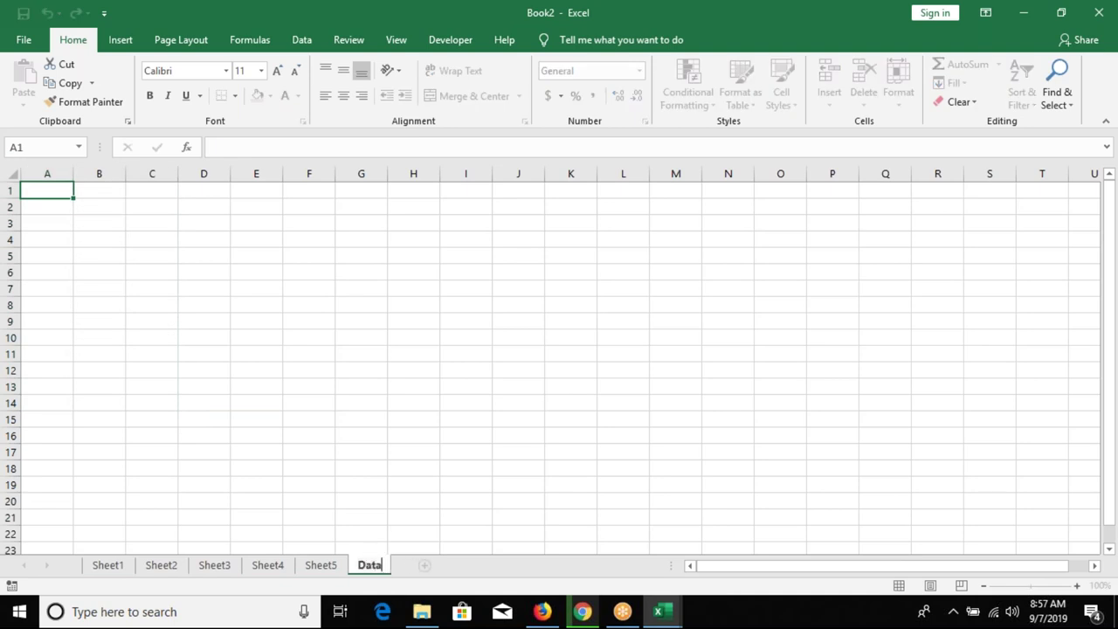
{"action": "left_click", "coordinate": [134, 335]}
Enter headers ID in A1 and Sales in B1, with 1 as the first ID in A2.
{"action": "left_click", "coordinate": [48, 195]}
{"action": "type", "text": "ID"}
{"action": "key", "text": "Tab"}
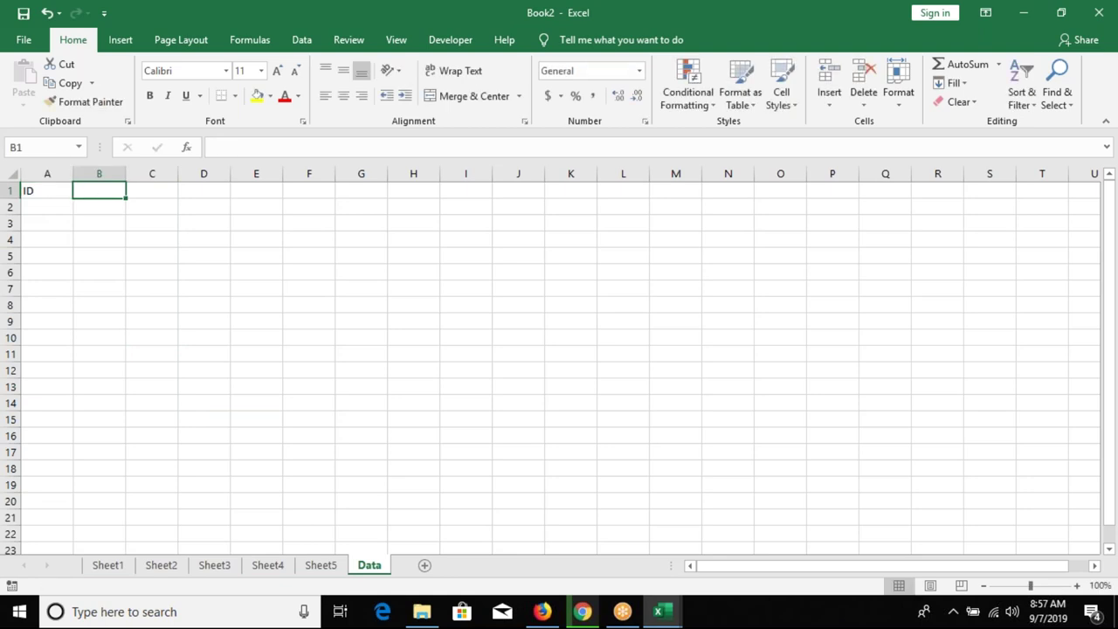
{"action": "type", "text": "Sales"}
{"action": "key", "text": "Return"}
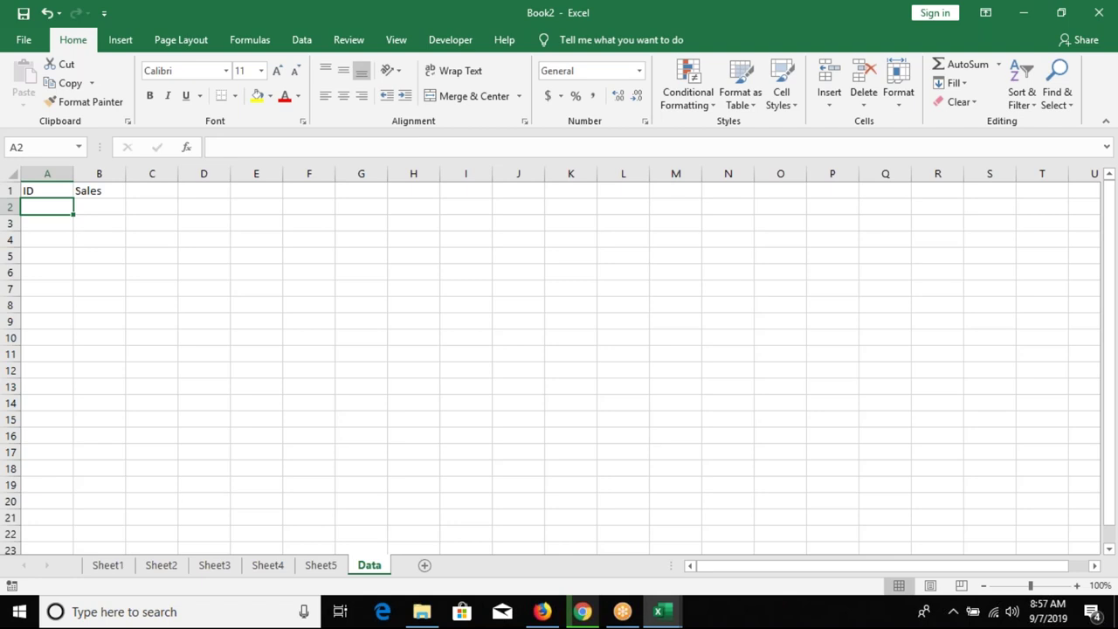
{"action": "type", "text": "1"}
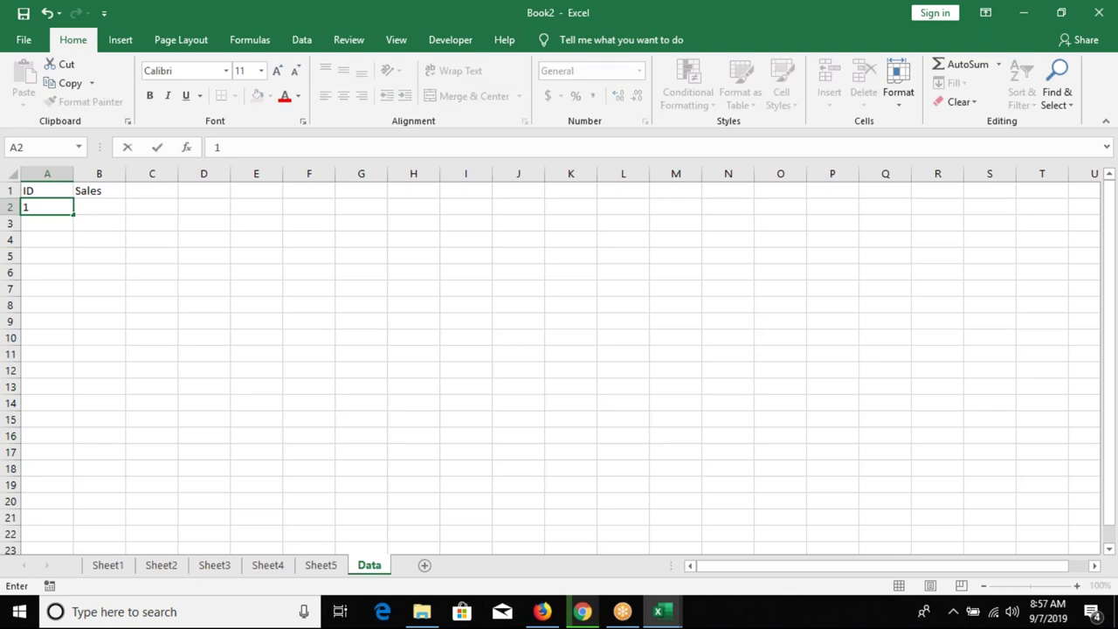
{"action": "key", "text": "Return"}
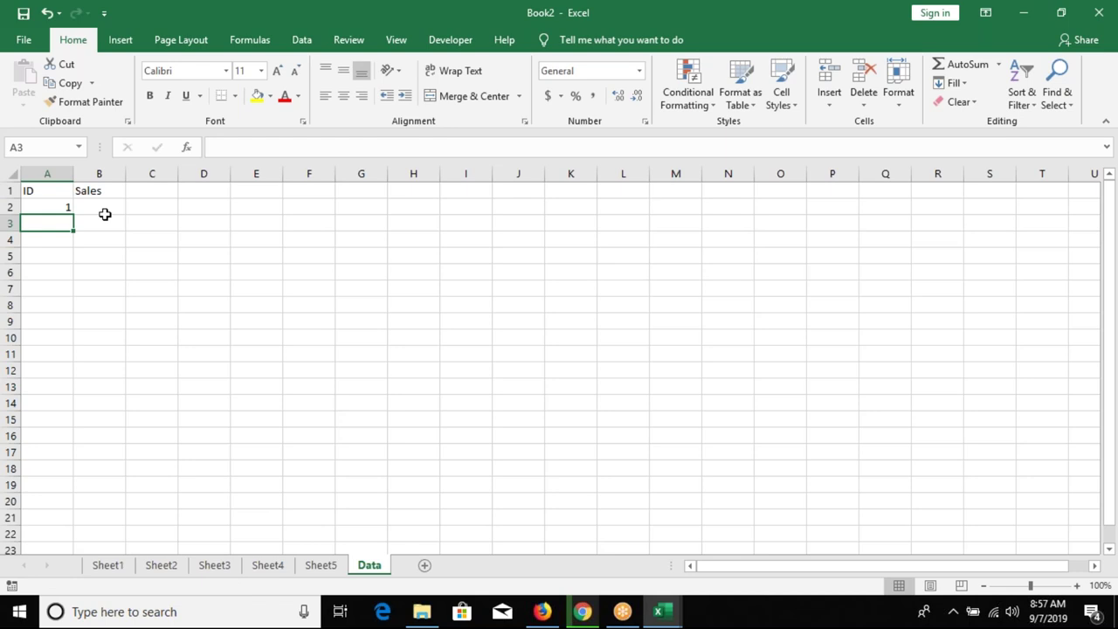
Enter =VLOOKUP(A2,Sheet1!A:C,2,0) in B2 of the Data sheet.
{"action": "left_click", "coordinate": [104, 215]}
{"action": "type", "text": "=vl"}
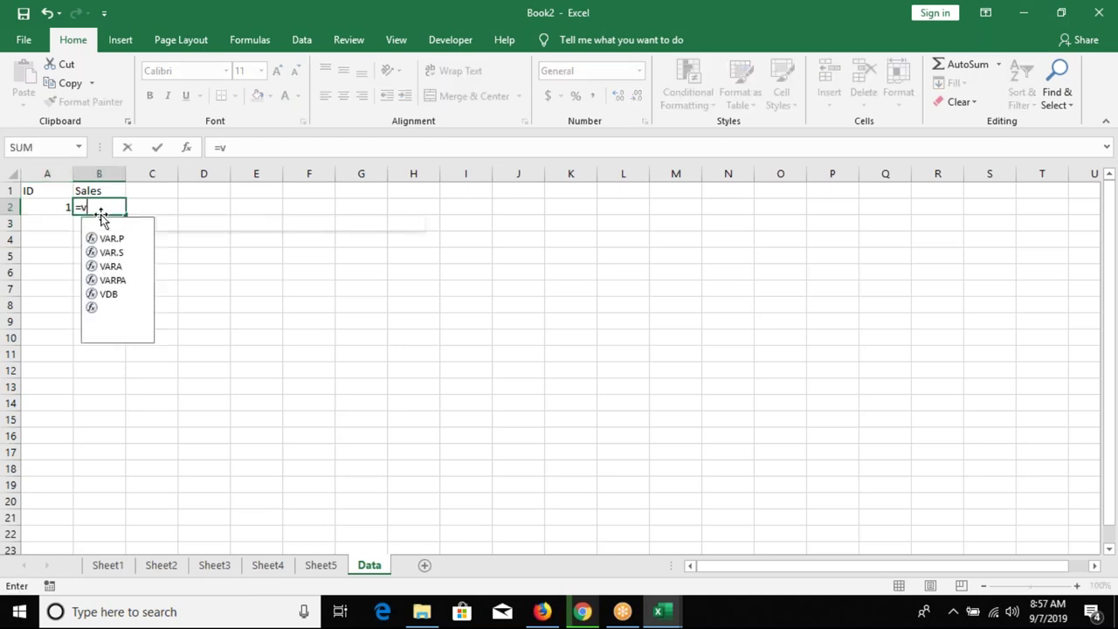
{"action": "key", "text": "Tab"}
{"action": "type", "text": "A2,Sheet1!A:C,2,0)"}
{"action": "key", "text": "Escape"}
{"action": "left_click", "coordinate": [160, 565]}
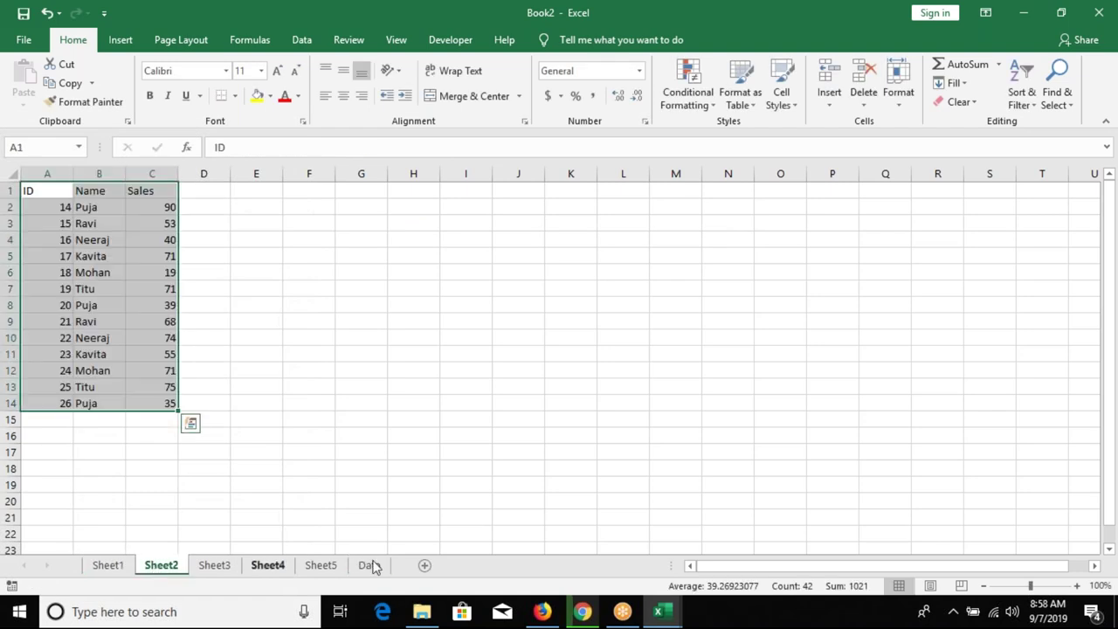
{"action": "left_click", "coordinate": [370, 565]}
{"action": "left_click", "coordinate": [112, 206]}
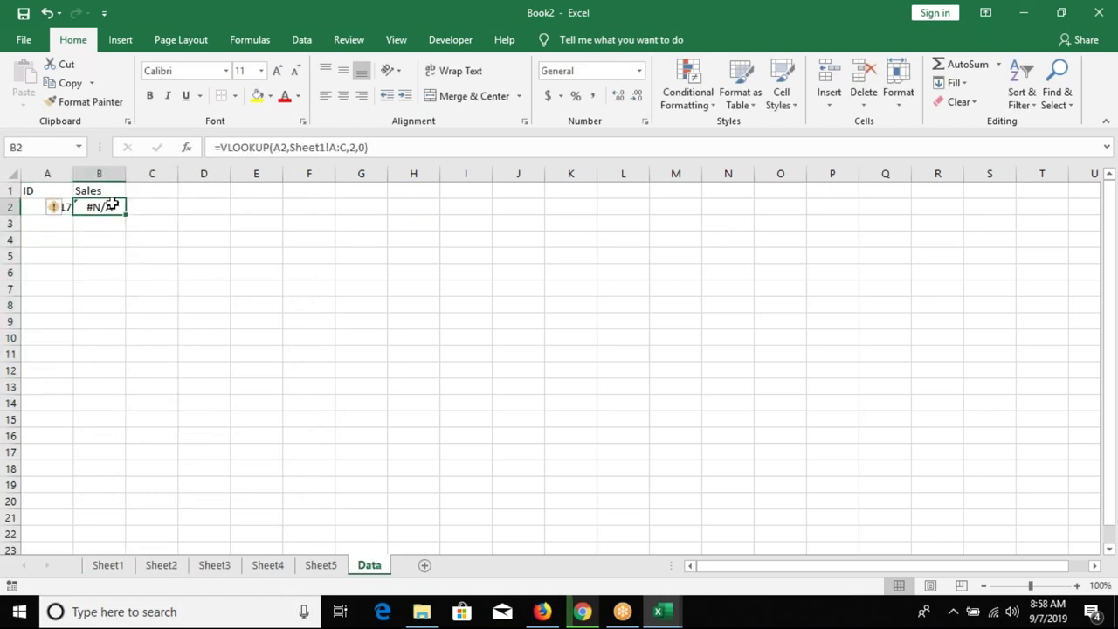
Wrap B2's VLOOKUP in IFERROR and begin a second VLOOKUP as the fallback.
{"action": "double_click", "coordinate": [112, 205]}
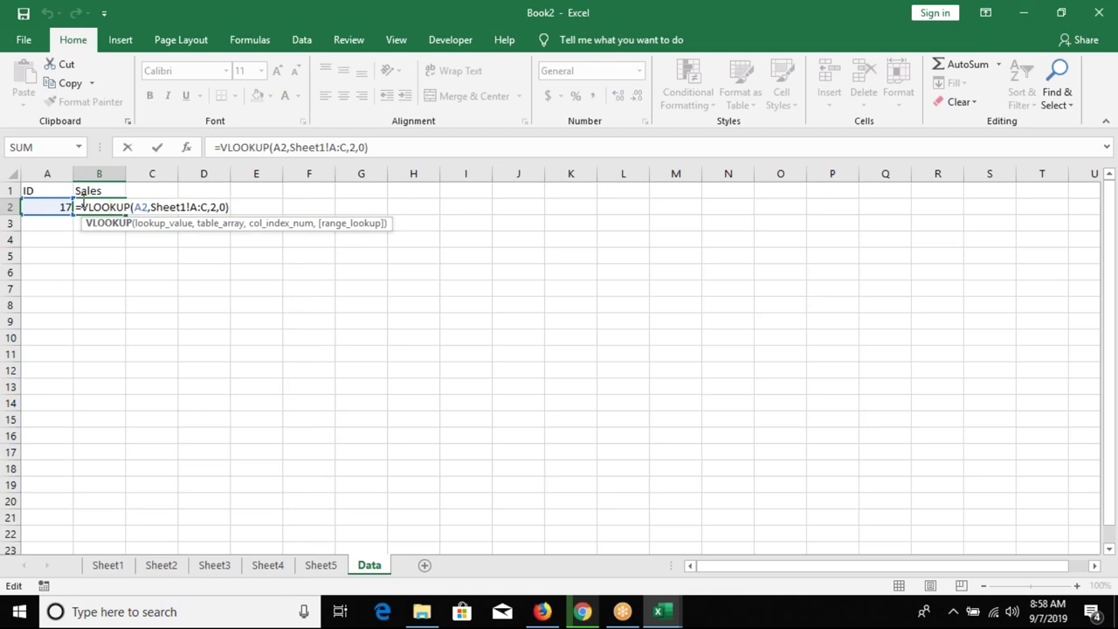
{"action": "left_click", "coordinate": [81, 207]}
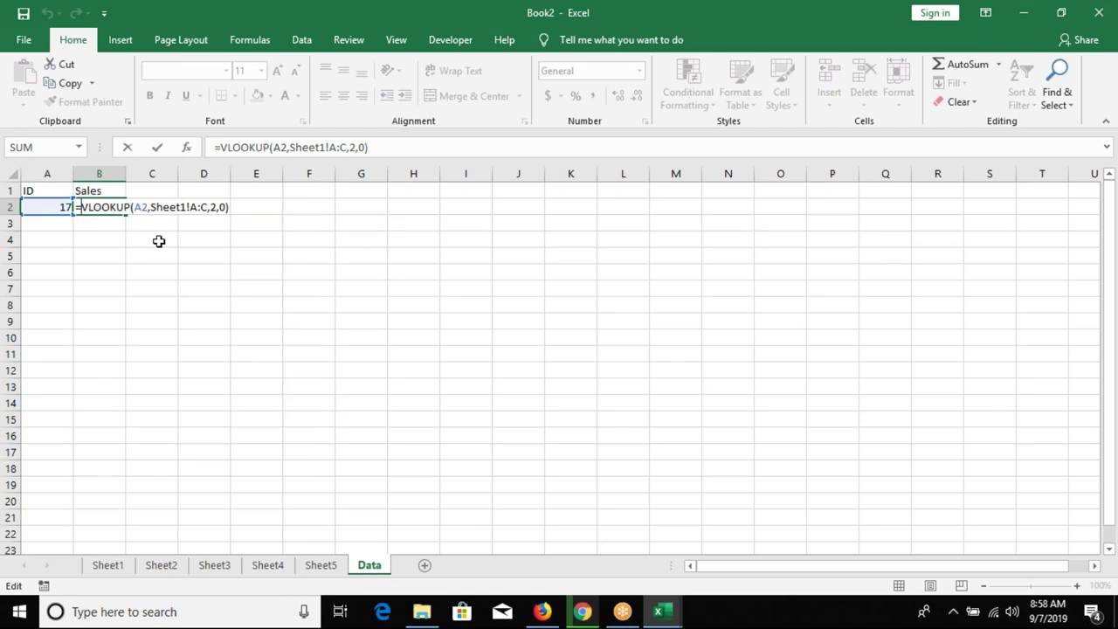
{"action": "type", "text": "If"}
{"action": "key", "text": "Down"}
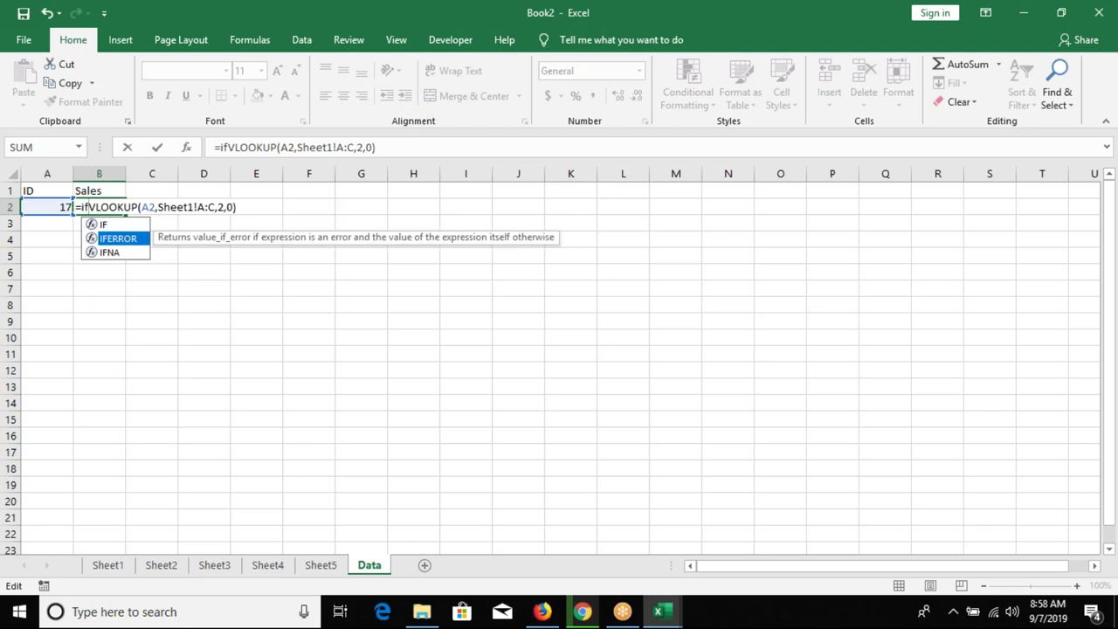
{"action": "key", "text": "Tab"}
{"action": "left_click", "coordinate": [429, 148]}
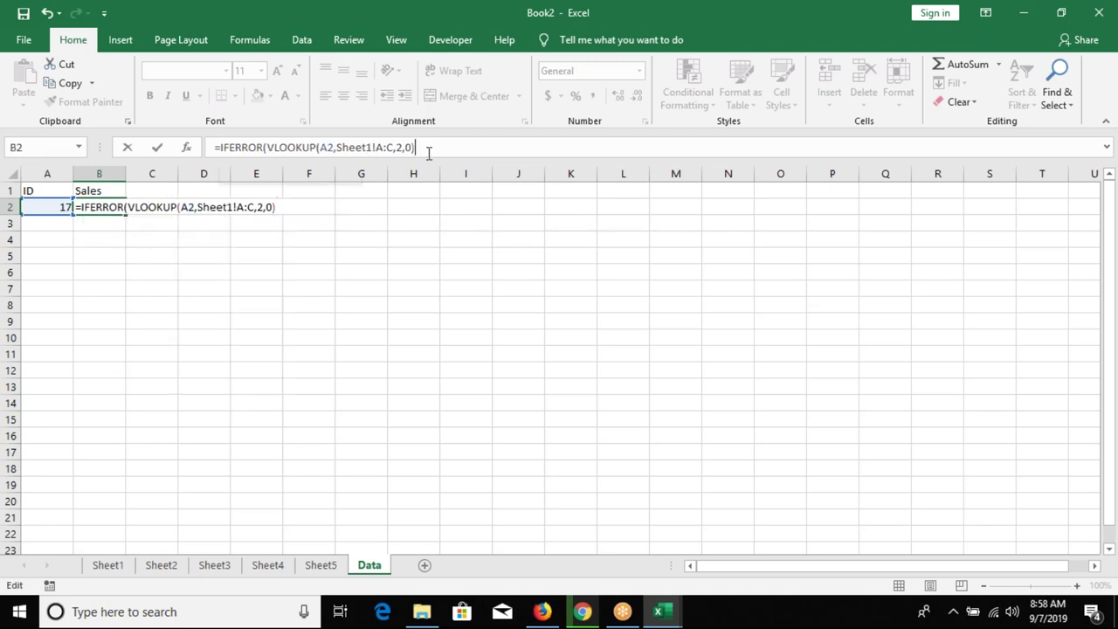
{"action": "type", "text": ",vlo"}
{"action": "key", "text": "Tab"}
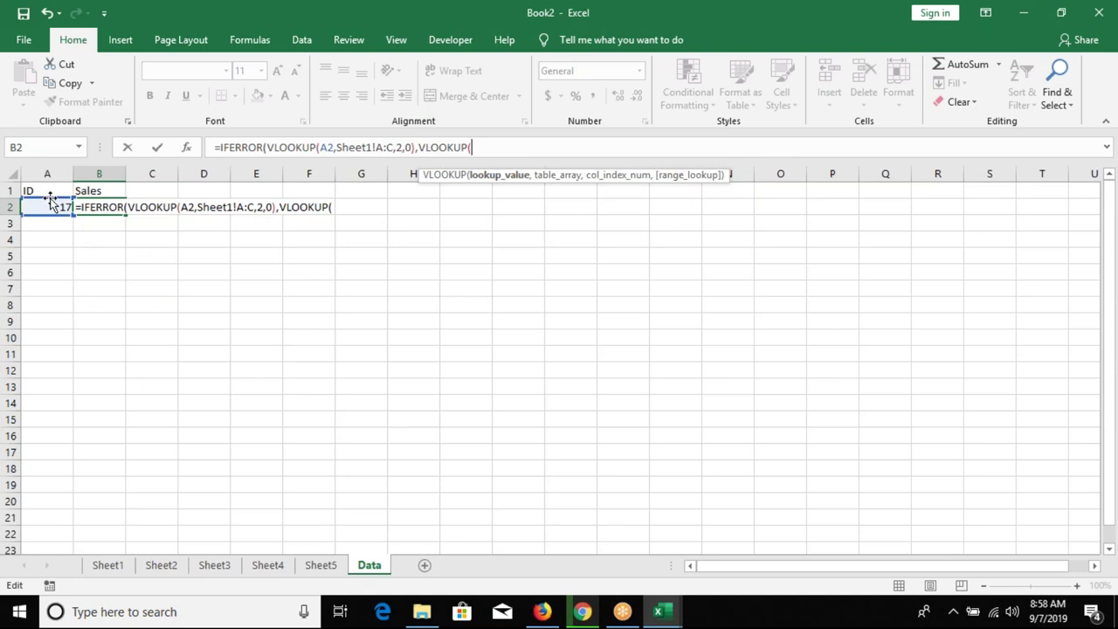
Complete the fallback as VLOOKUP(A2,Sheet2!A:C,3,0) and enter the formula.
{"action": "left_click", "coordinate": [45, 208]}
{"action": "type", "text": ","}
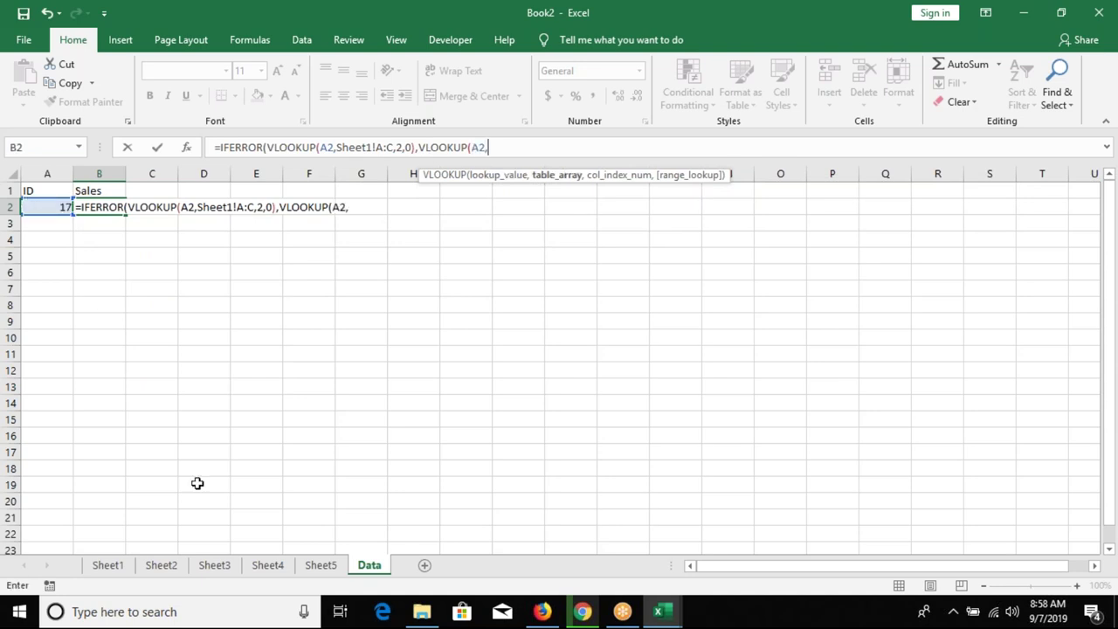
{"action": "left_click", "coordinate": [173, 566]}
{"action": "left_click_drag", "start_coordinate": [50, 174], "coordinate": [131, 194]}
{"action": "type", "text": ",2,"}
{"action": "key", "text": "BackSpace"}
{"action": "key", "text": "BackSpace"}
{"action": "type", "text": "3,0)"}
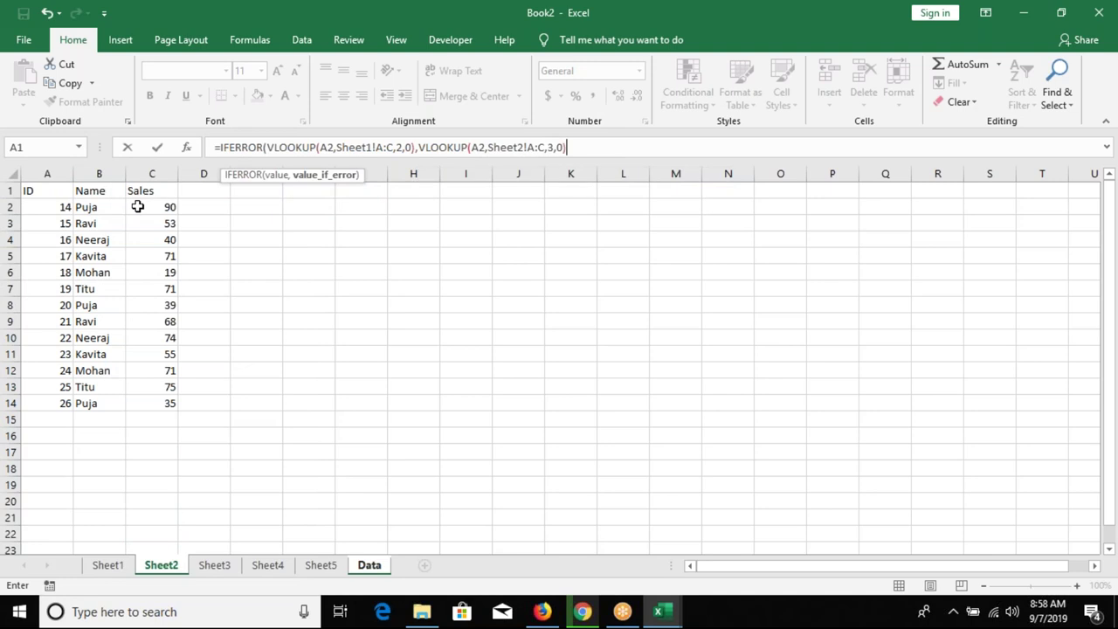
{"action": "key", "text": "Return"}
{"action": "key", "text": "Return"}
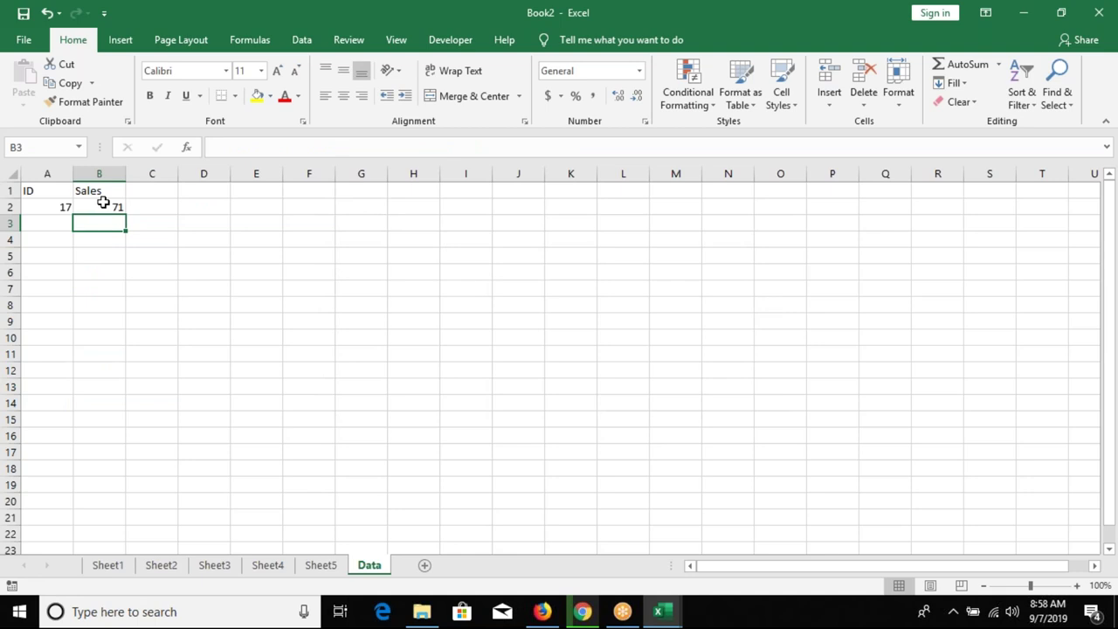
Change the lookup ID in A2 to 29.
{"action": "left_click", "coordinate": [103, 203]}
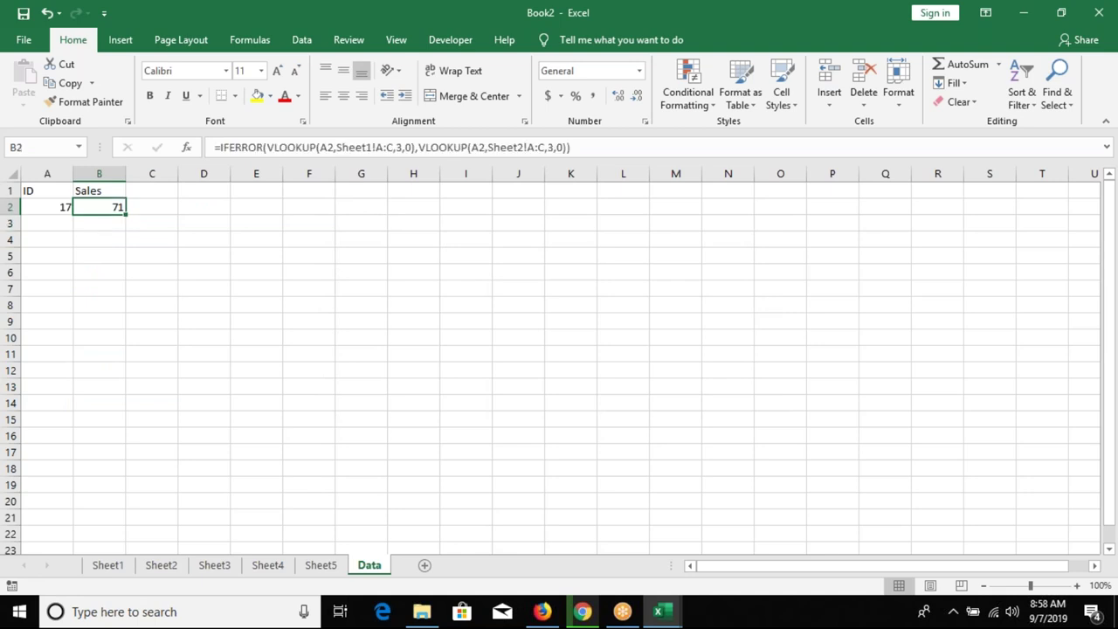
{"action": "left_click", "coordinate": [56, 207]}
{"action": "type", "text": "29"}
{"action": "key", "text": "ctrl+Return"}
{"action": "key", "text": "Right"}
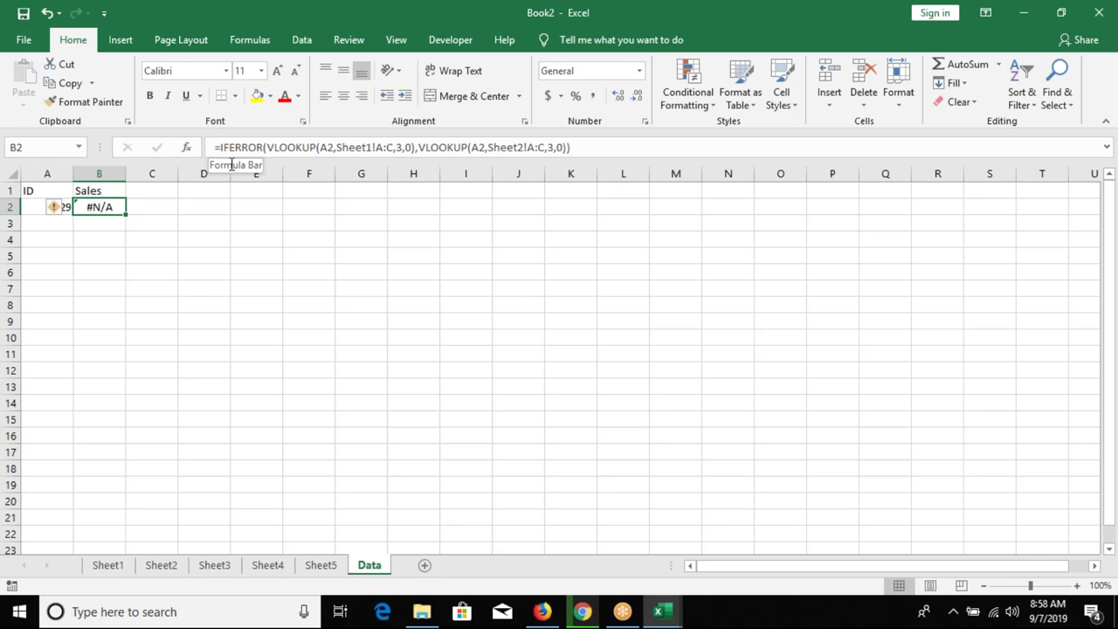
Wrap B2's formula in another IFERROR adding VLOOKUP(A2,Sheet3!A:C,3,0) as the final fallback.
{"action": "left_click", "coordinate": [220, 147]}
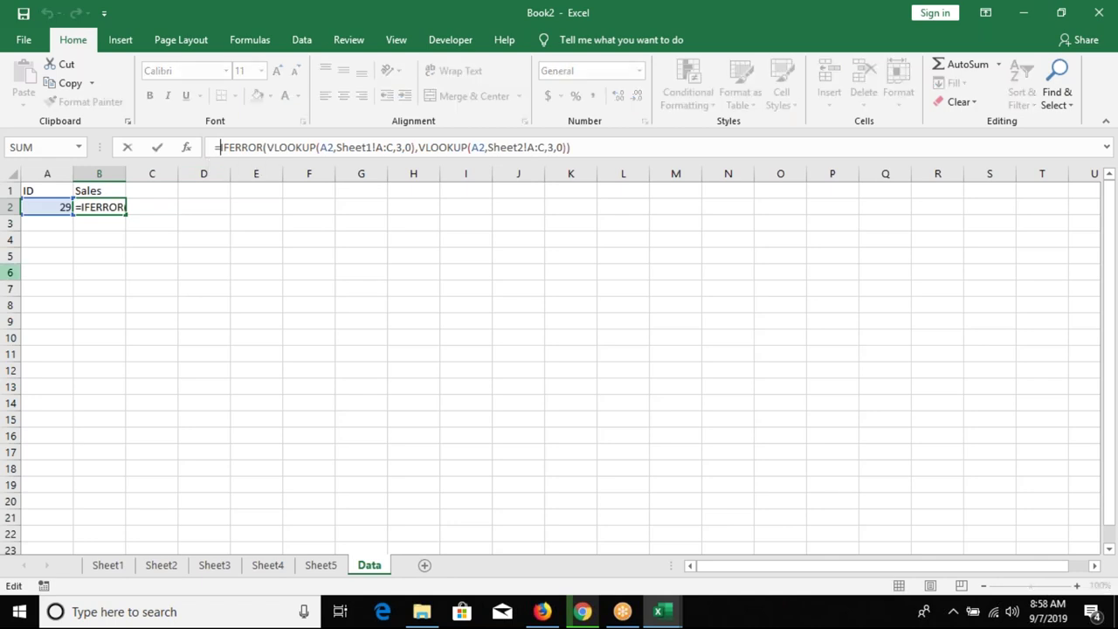
{"action": "type", "text": "If"}
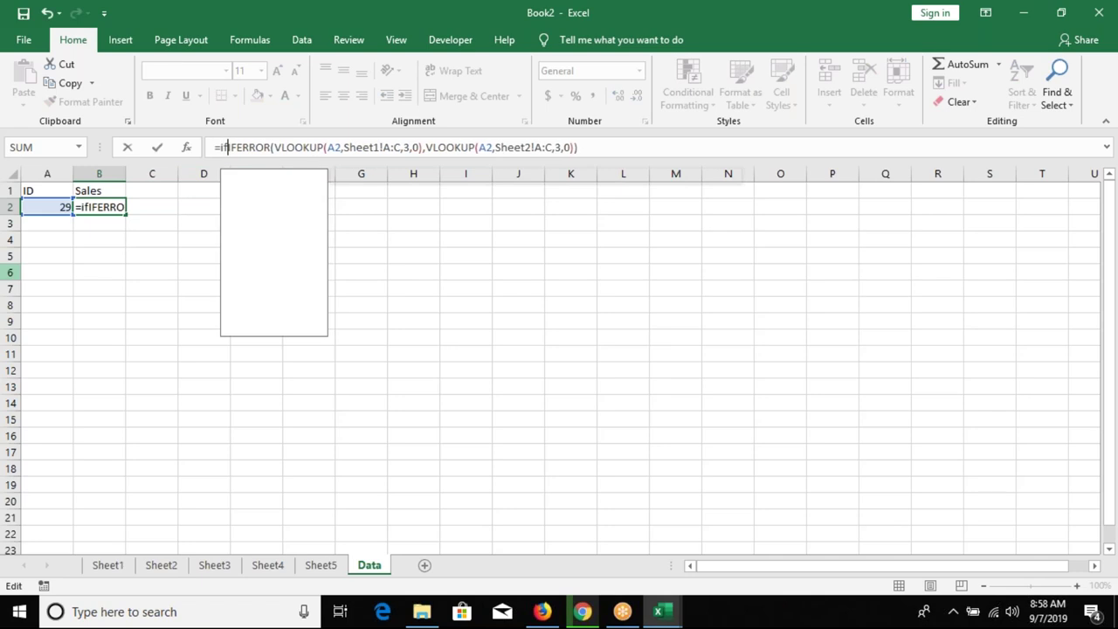
{"action": "key", "text": "Down"}
{"action": "key", "text": "Tab"}
{"action": "type", "text": "),VLOOKUP(A2,"}
{"action": "left_click", "coordinate": [215, 566]}
{"action": "left_click_drag", "start_coordinate": [47, 174], "coordinate": [158, 174]}
{"action": "type", "text": ",3,0)"}
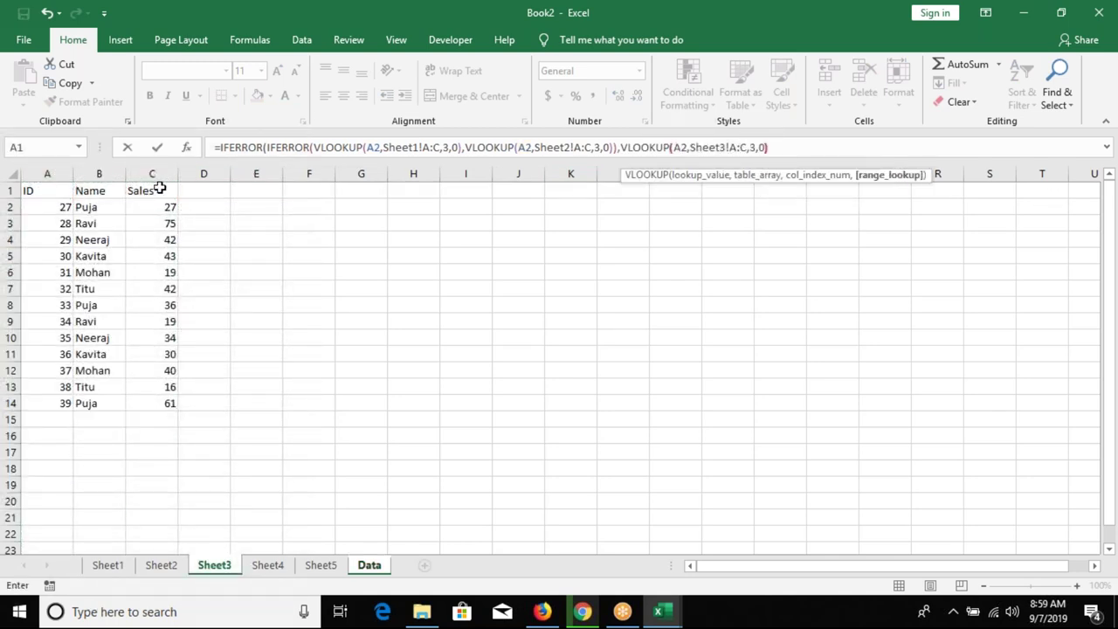
{"action": "key", "text": "Return"}
{"action": "key", "text": "Return"}
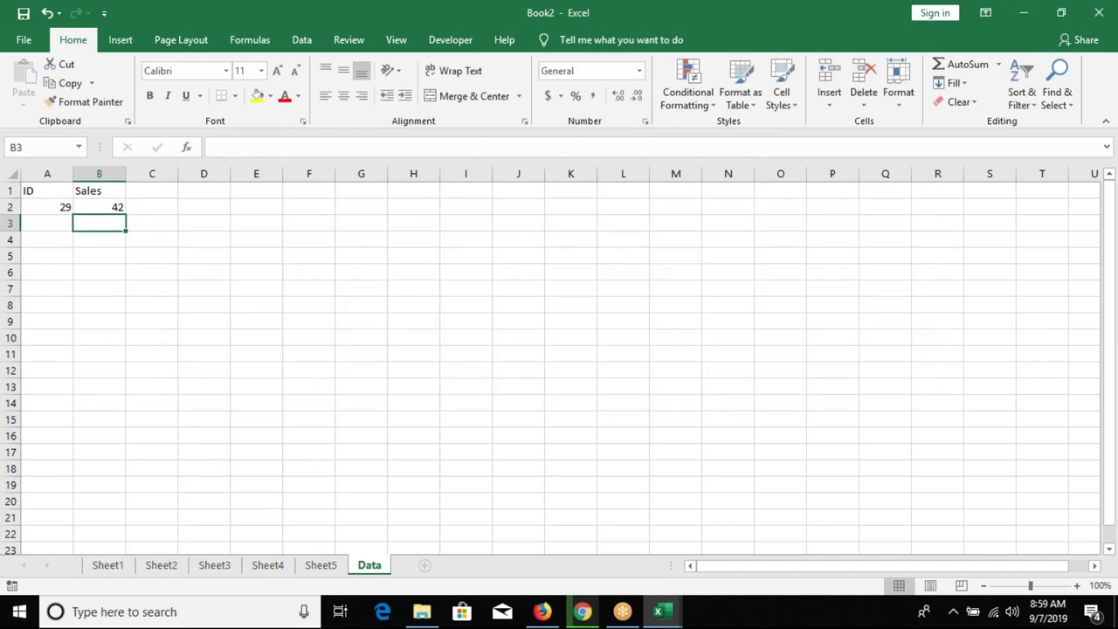
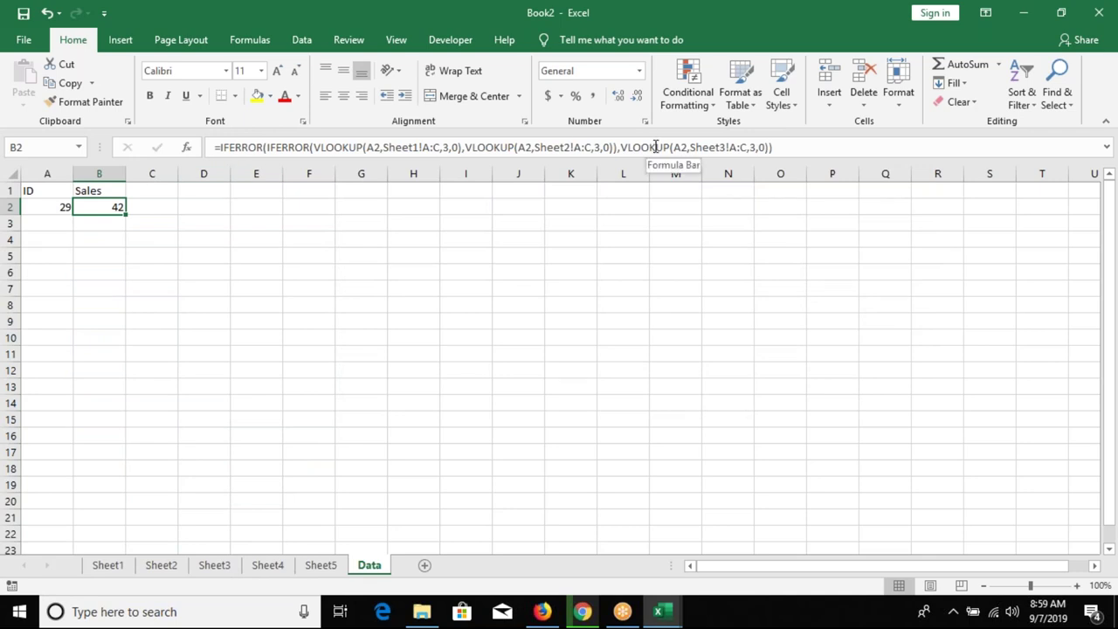
Clear Sales cell B2, ungroup to the Data sheet only, and open the VBA code below RLookup.
{"action": "key", "text": "Delete"}
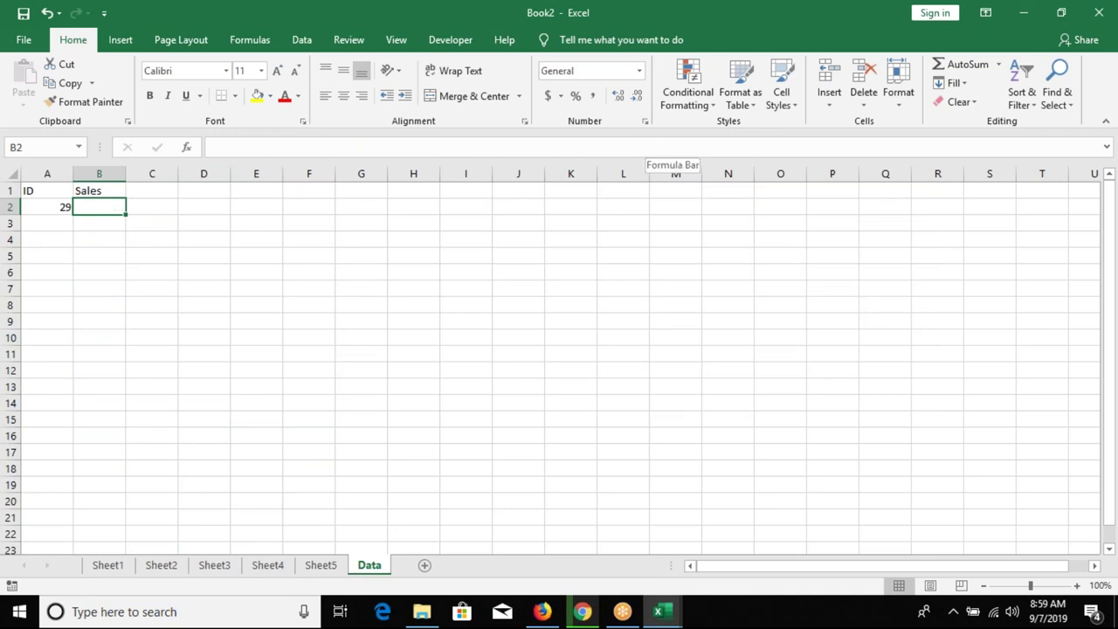
{"action": "left_click", "coordinate": [379, 568]}
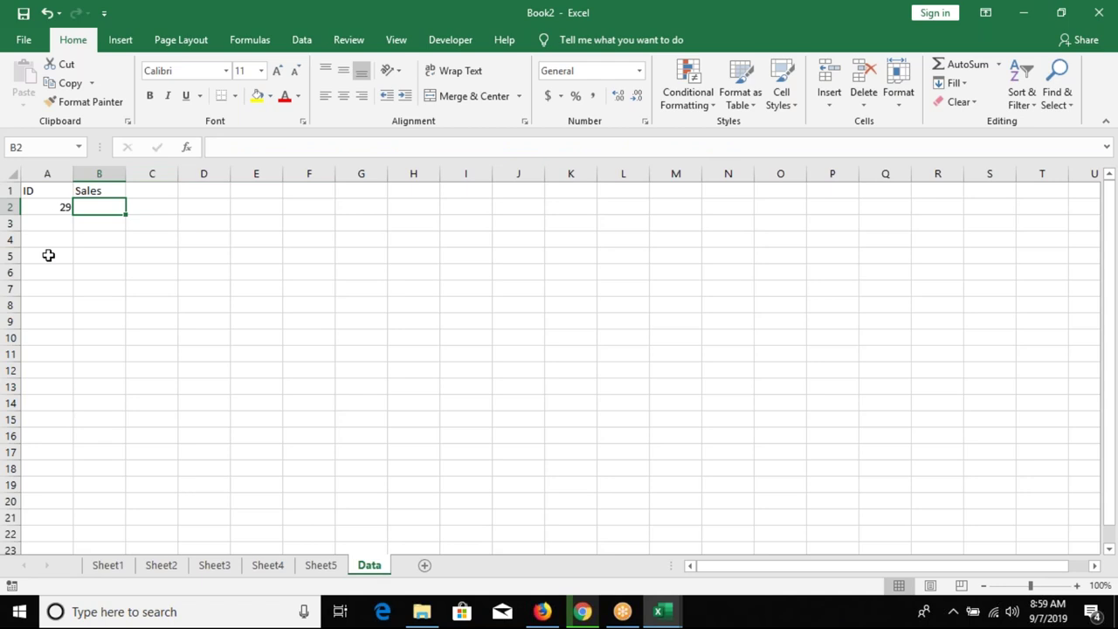
{"action": "left_click", "coordinate": [40, 201]}
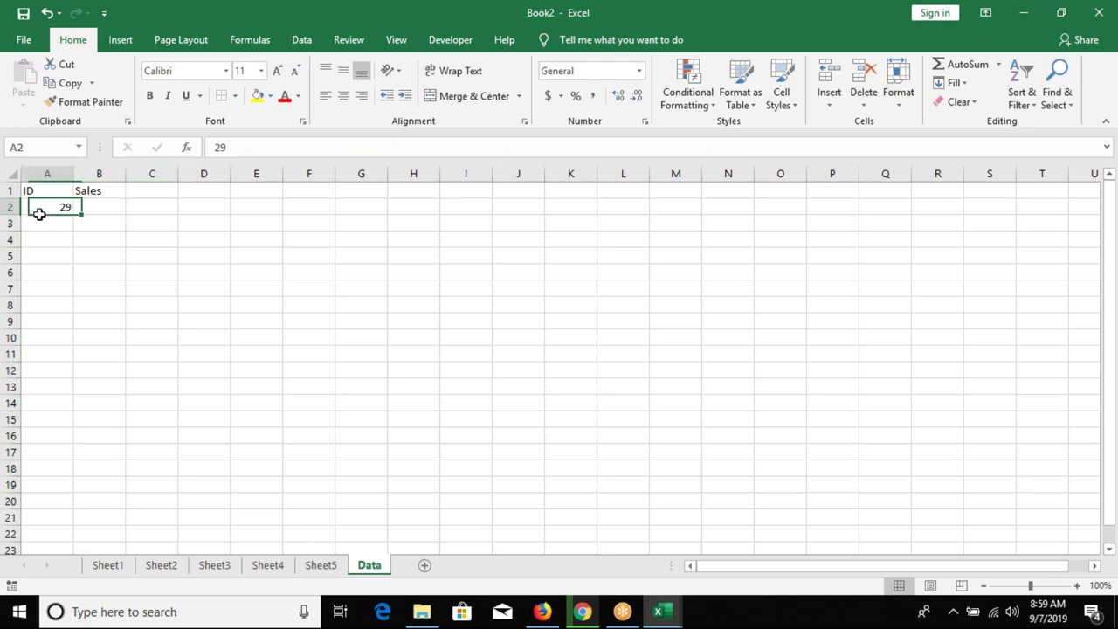
{"action": "left_click", "coordinate": [102, 208]}
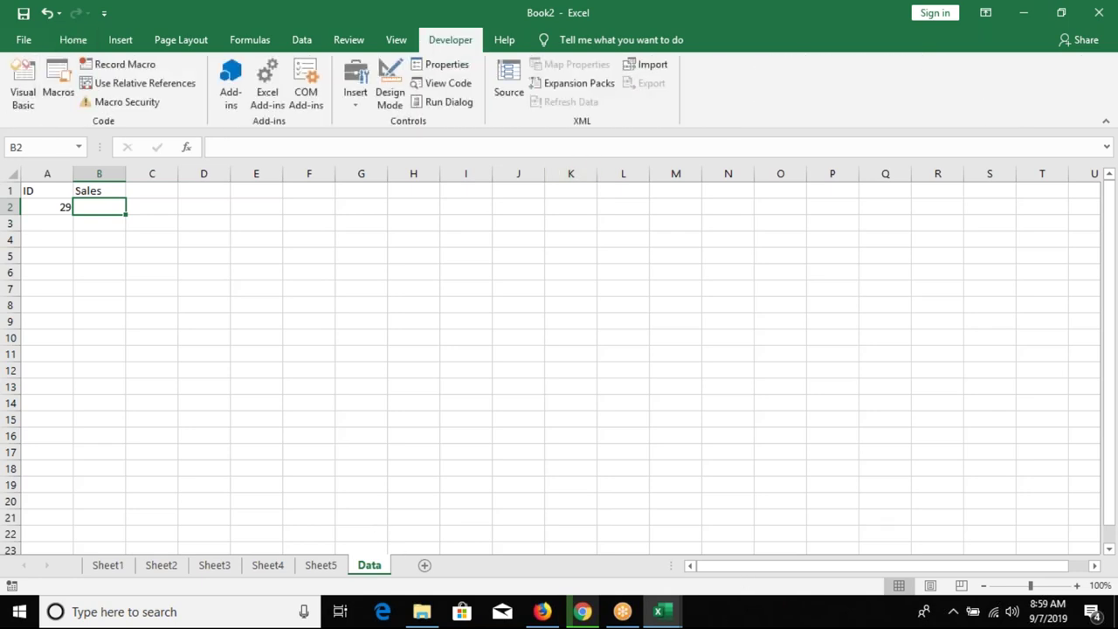
{"action": "left_click", "coordinate": [22, 94]}
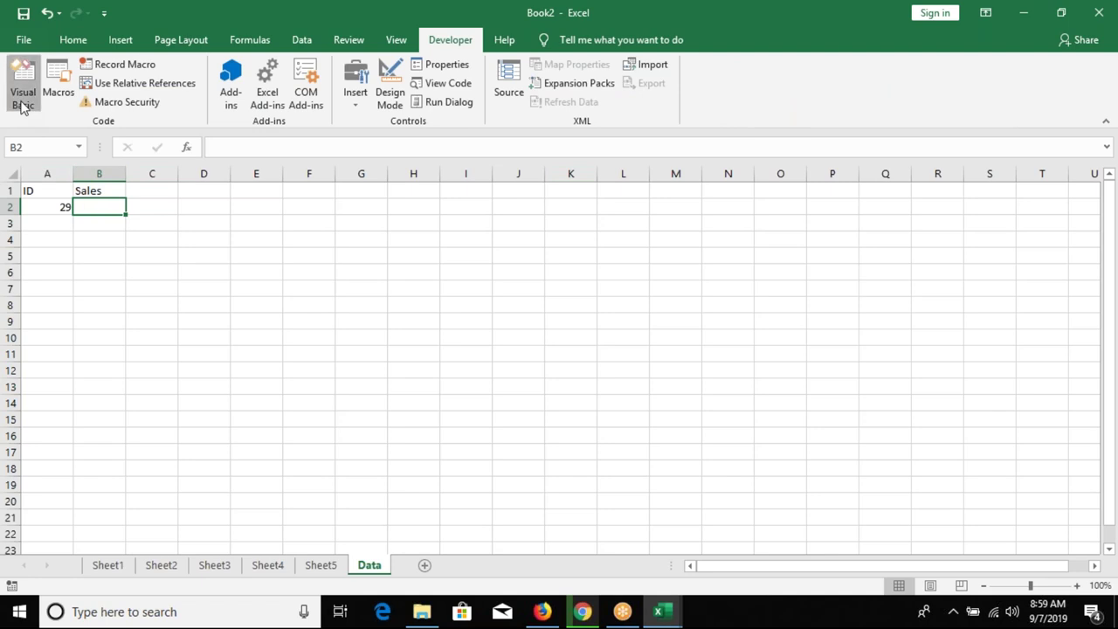
{"action": "left_click", "coordinate": [202, 329]}
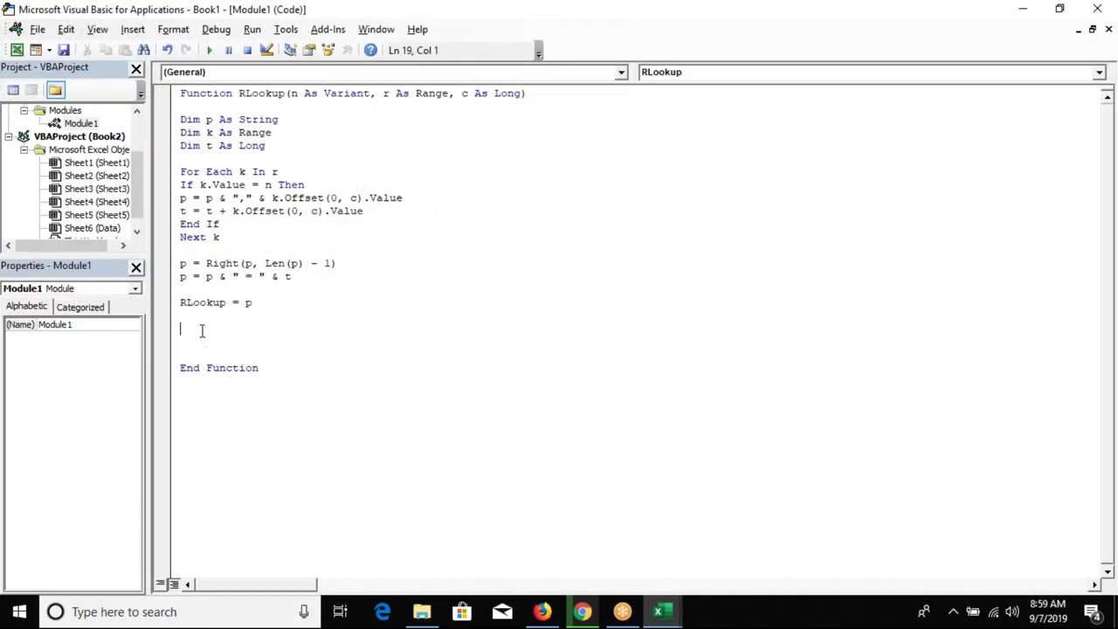
Declare Function MSLookup(n As Variant, c As Long) on a new line after RLookup's End Function.
{"action": "left_click", "coordinate": [200, 387]}
{"action": "key", "text": "Return"}
{"action": "type", "text": "Function MS"}
{"action": "type", "text": "Look"}
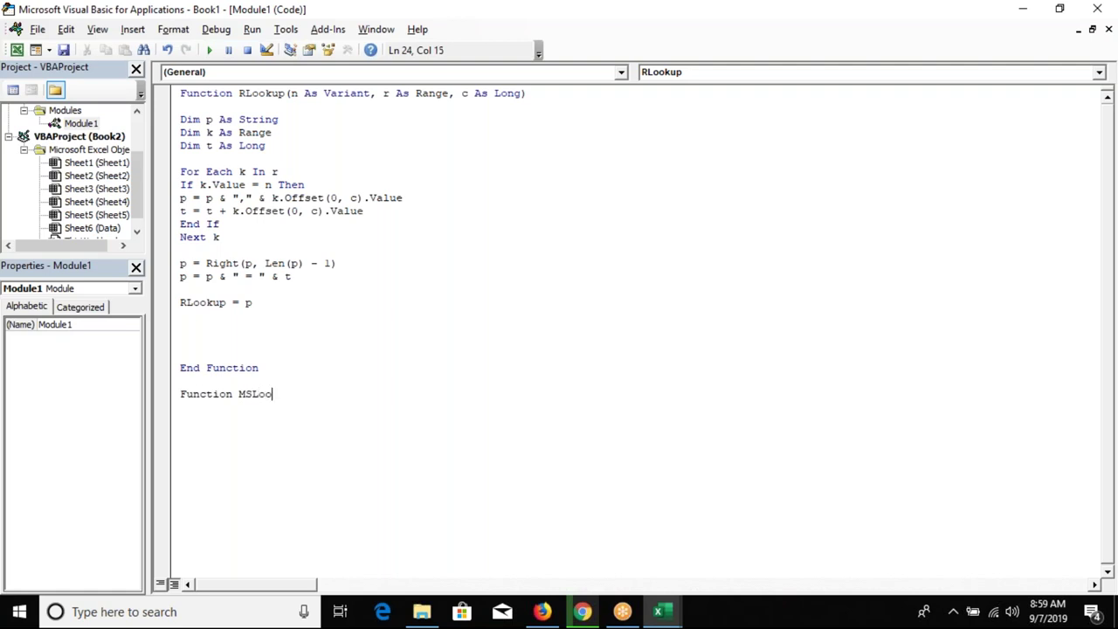
{"action": "type", "text": "up("}
{"action": "type", "text": "n as"}
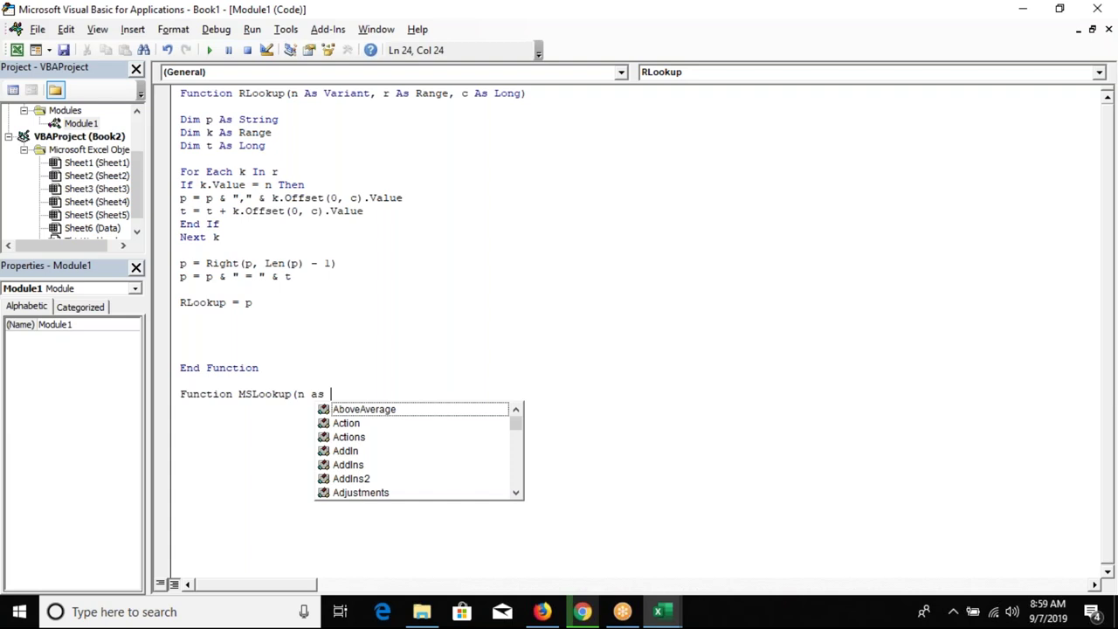
{"action": "type", "text": "rl"}
{"action": "key", "text": "BackSpace"}
{"action": "key", "text": "Down"}
{"action": "key", "text": "Down"}
{"action": "key", "text": "Down"}
{"action": "key", "text": "Tab"}
{"action": "type", "text": ",c "}
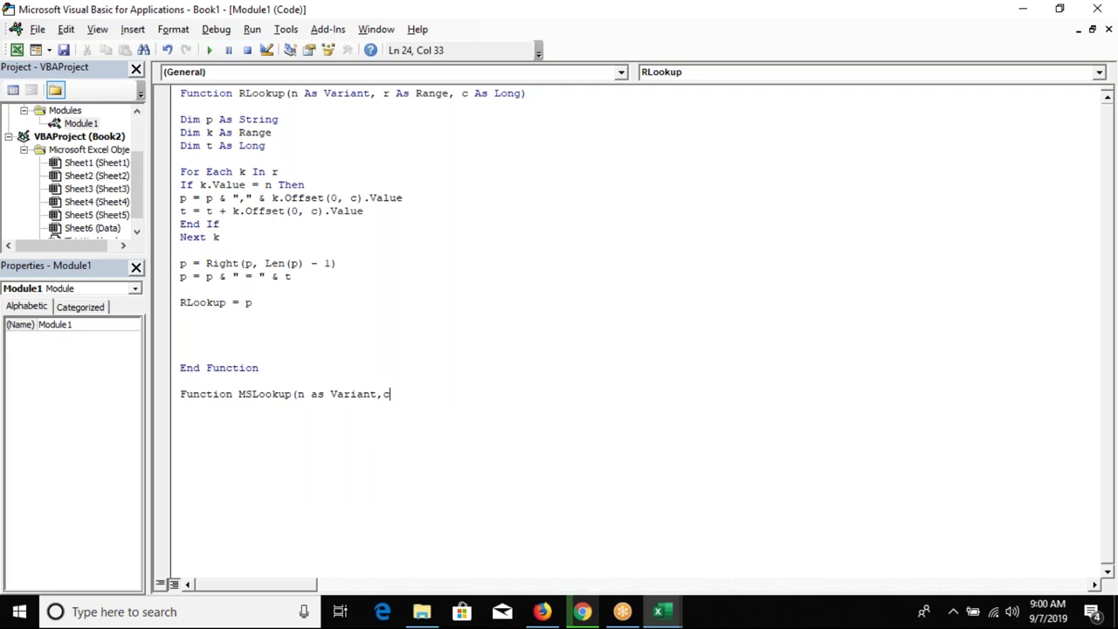
{"action": "type", "text": "as "}
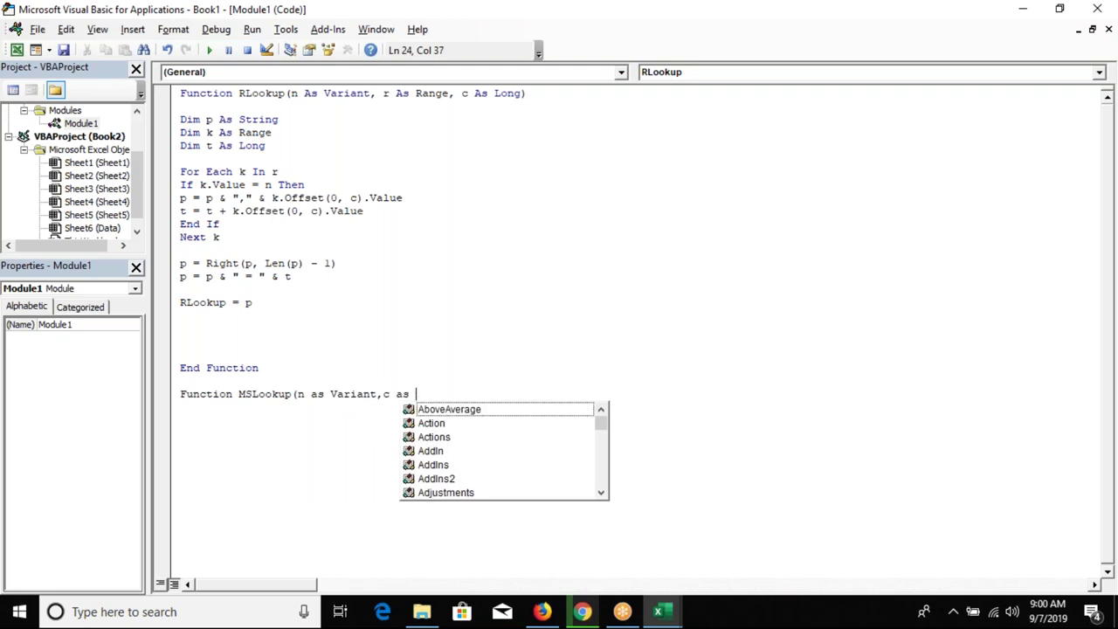
{"action": "type", "text": "Long"}
{"action": "key", "text": "Escape"}
{"action": "type", "text": ")"}
{"action": "key", "text": "Return"}
Add a blank line inside MSLookup and begin the For i = 1 To Sheets.Count - 1 line.
{"action": "key", "text": "Return"}
{"action": "key", "text": "Return"}
{"action": "key", "text": "Return"}
{"action": "key", "text": "Up"}
{"action": "key", "text": "Up"}
{"action": "key", "text": "Up"}
{"action": "key", "text": "Up"}
{"action": "key", "text": "Return"}
{"action": "type", "text": "for "}
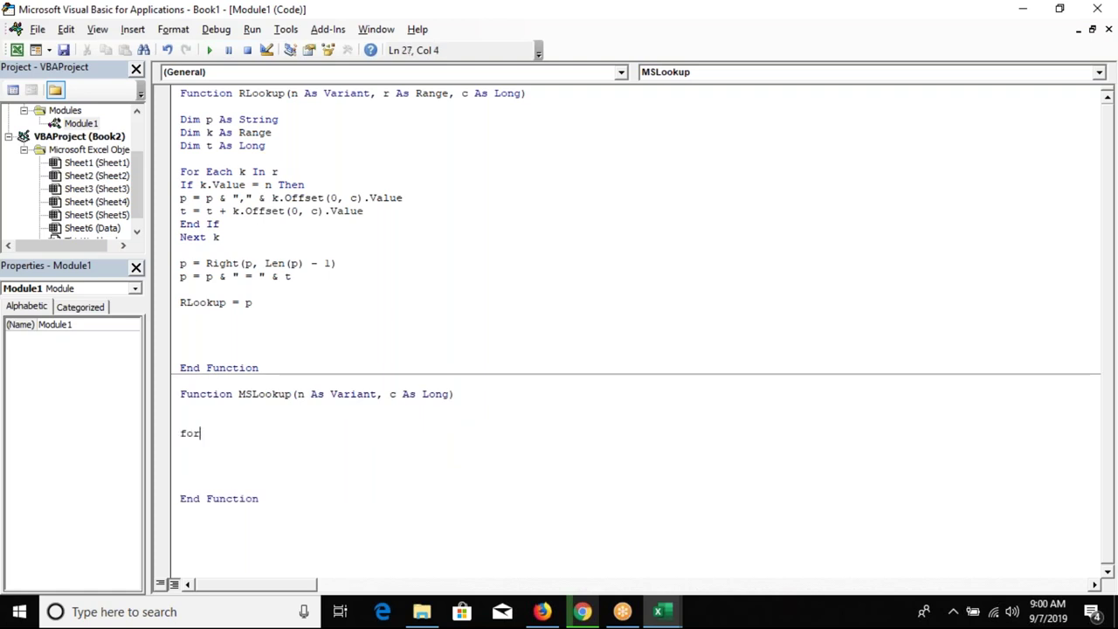
{"action": "type", "text": "i= 1 to sheets"}
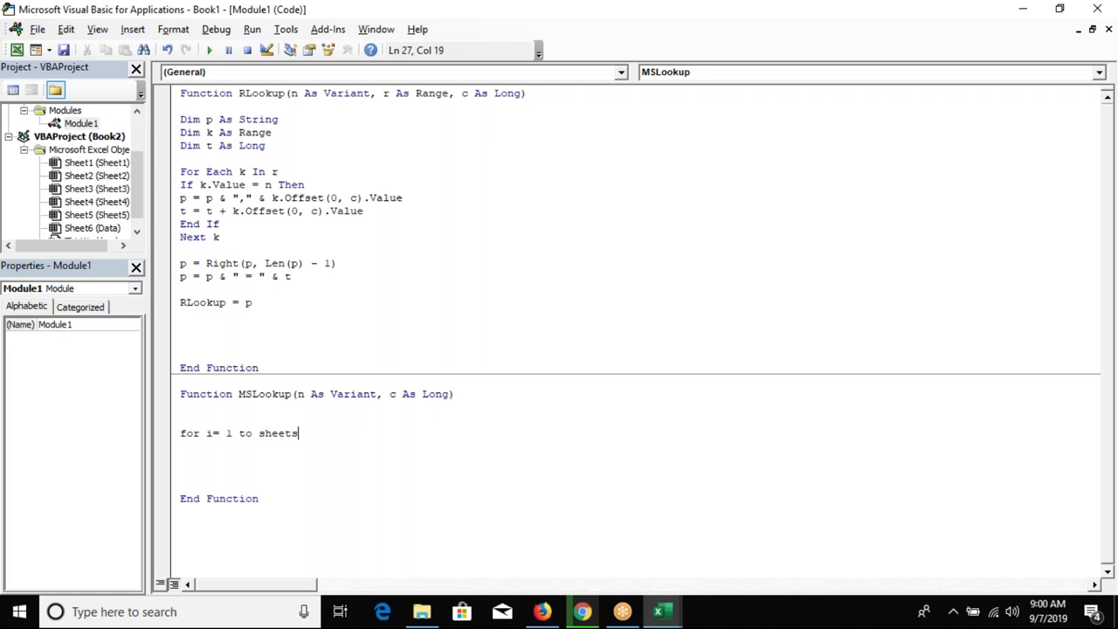
{"action": "type", "text": ".cou-1"}
Close the loop with Next i, leaving blank lines inside, and begin declaring Dim r As Variant.
{"action": "key", "text": "Return"}
{"action": "key", "text": "Return"}
{"action": "key", "text": "Return"}
{"action": "type", "text": "next i"}
{"action": "key", "text": "Up"}
{"action": "key", "text": "Up"}
{"action": "key", "text": "Return"}
{"action": "key", "text": "Return"}
{"action": "key", "text": "Up"}
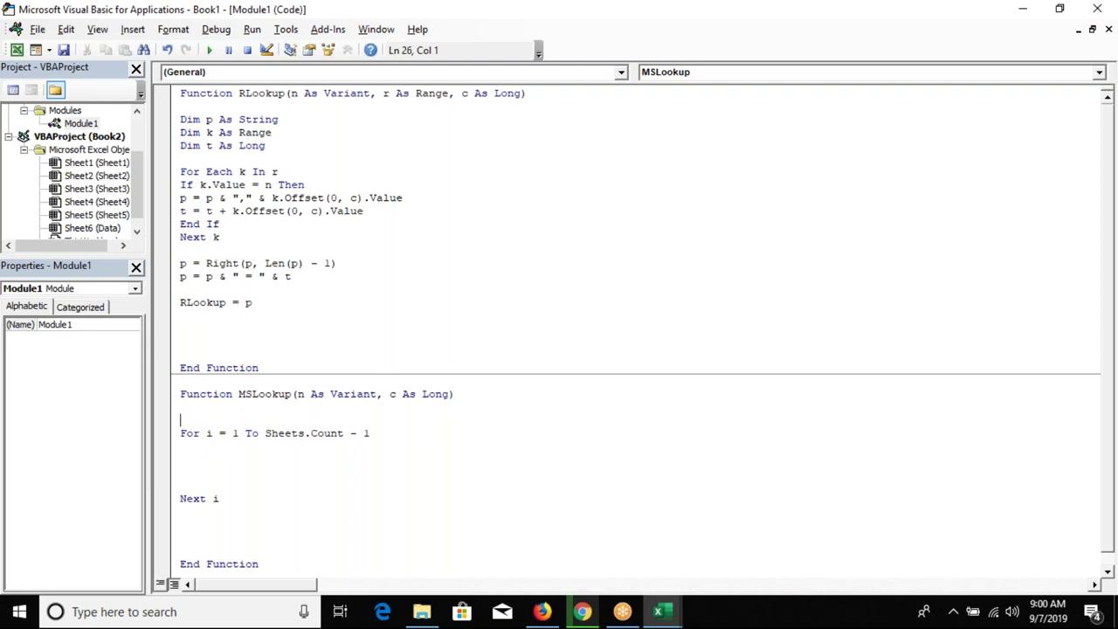
{"action": "key", "text": "Return"}
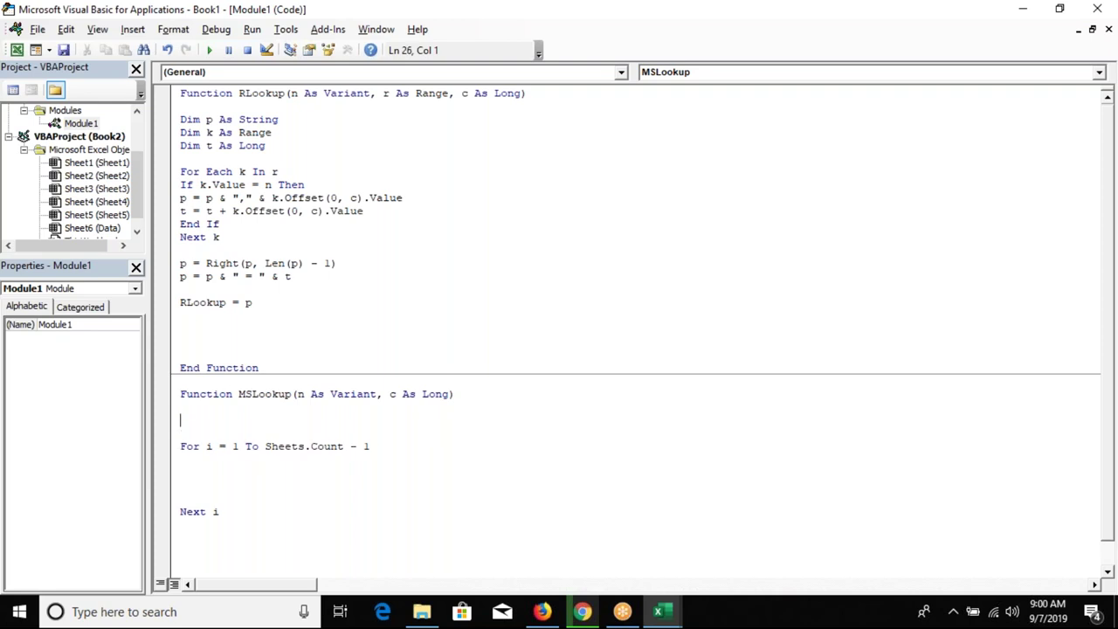
{"action": "type", "text": "dimr as ve"}
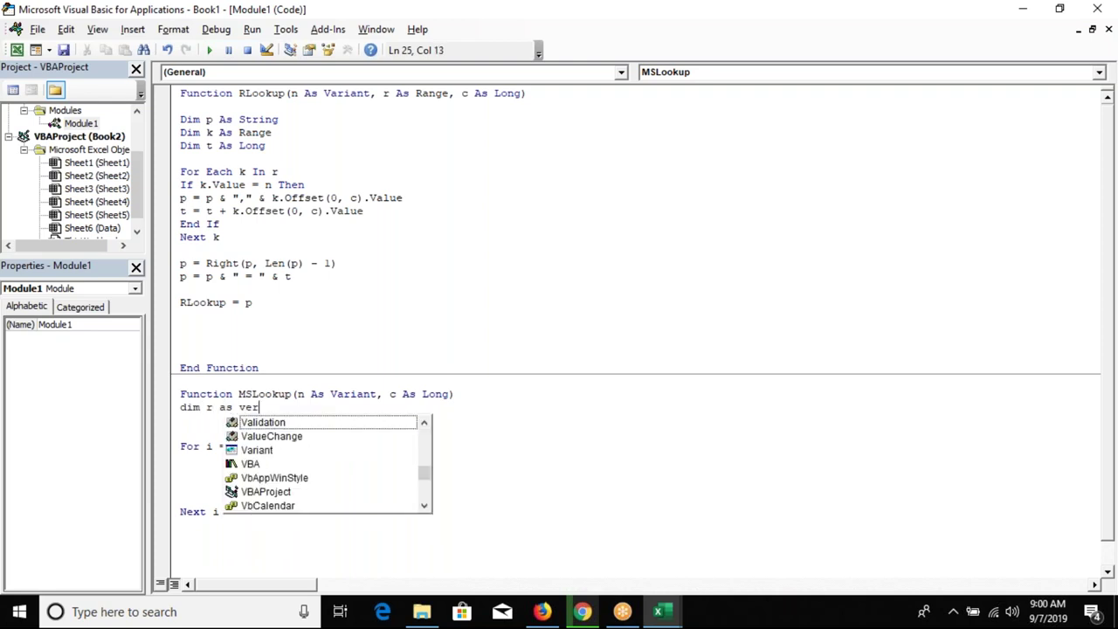
{"action": "type", "text": "r"}
Inside the loop write r = Application.WorksheetFunction.VLookup(n, Sheets(i).Range("A:C"), c, 0).
{"action": "left_click", "coordinate": [285, 446]}
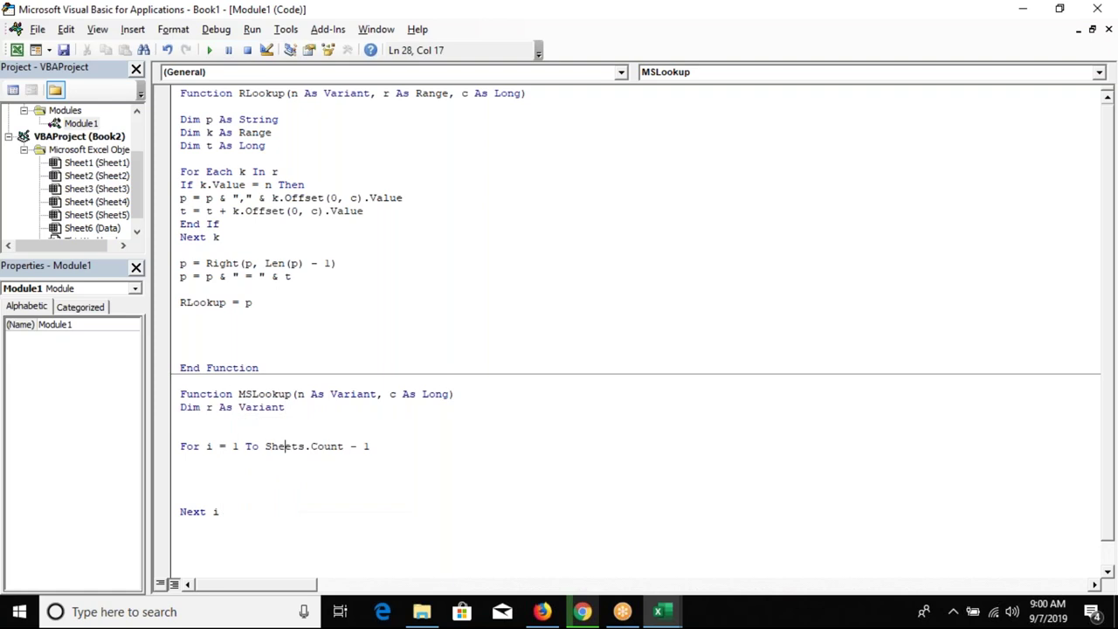
{"action": "left_click", "coordinate": [181, 472]}
{"action": "type", "text": "r="}
{"action": "type", "text": "v"}
{"action": "type", "text": "loo"}
{"action": "type", "text": "kup"}
{"action": "type", "text": "("}
{"action": "key", "text": "BackSpace"}
{"action": "key", "text": "BackSpace"}
{"action": "key", "text": "BackSpace"}
{"action": "key", "text": "BackSpace"}
{"action": "key", "text": "BackSpace"}
{"action": "key", "text": "BackSpace"}
{"action": "key", "text": "BackSpace"}
{"action": "type", "text": "application.wo"}
{"action": "key", "text": "Tab"}
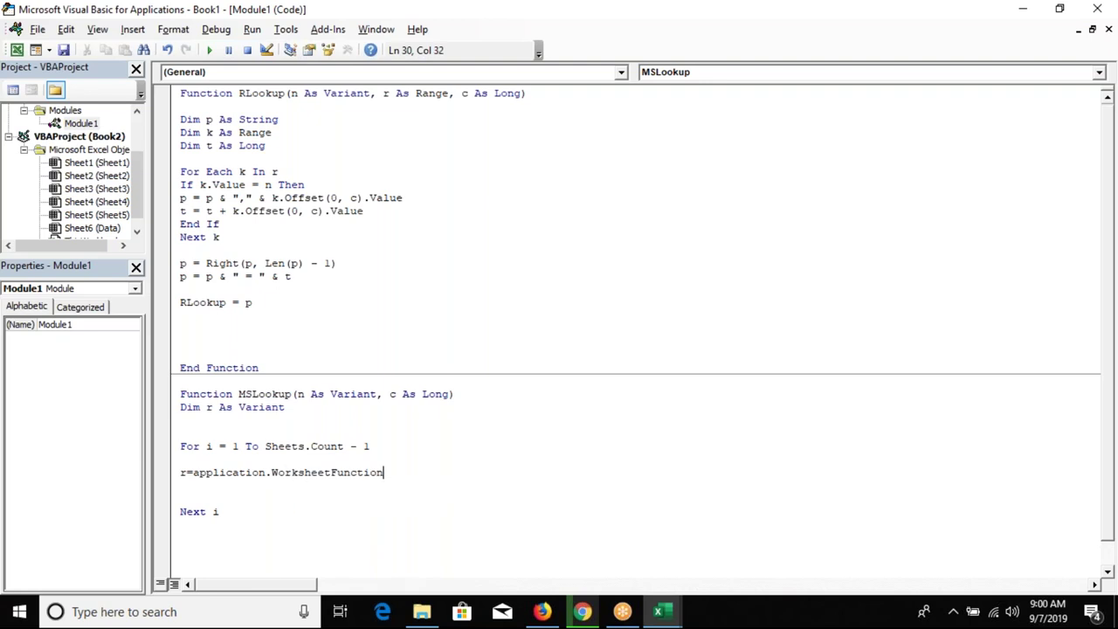
{"action": "type", "text": ".vl"}
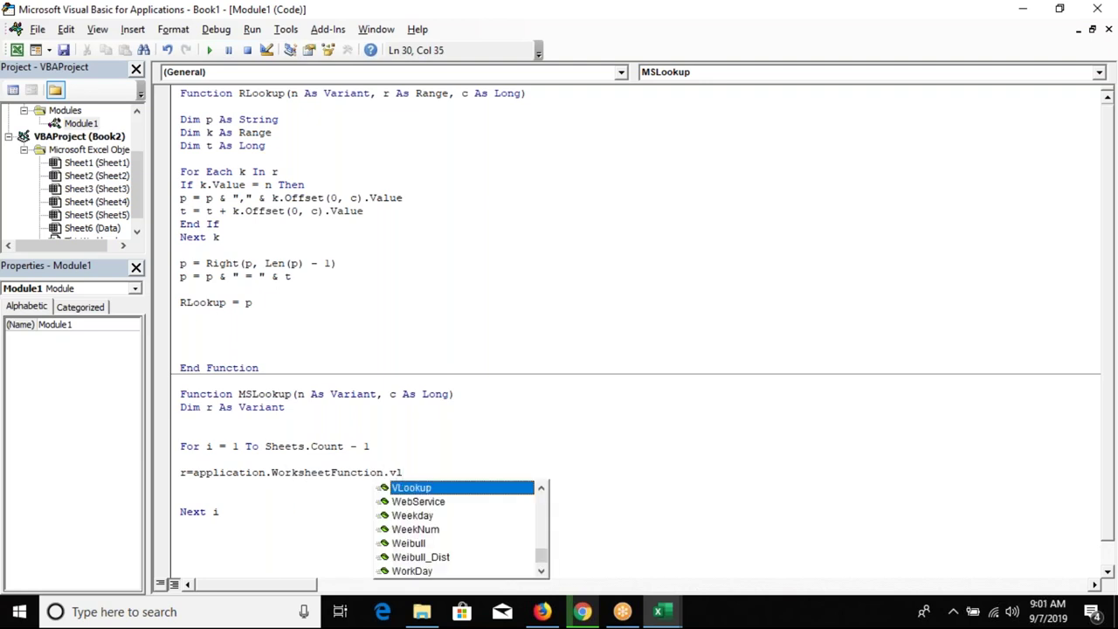
{"action": "key", "text": "Tab"}
{"action": "type", "text": "("}
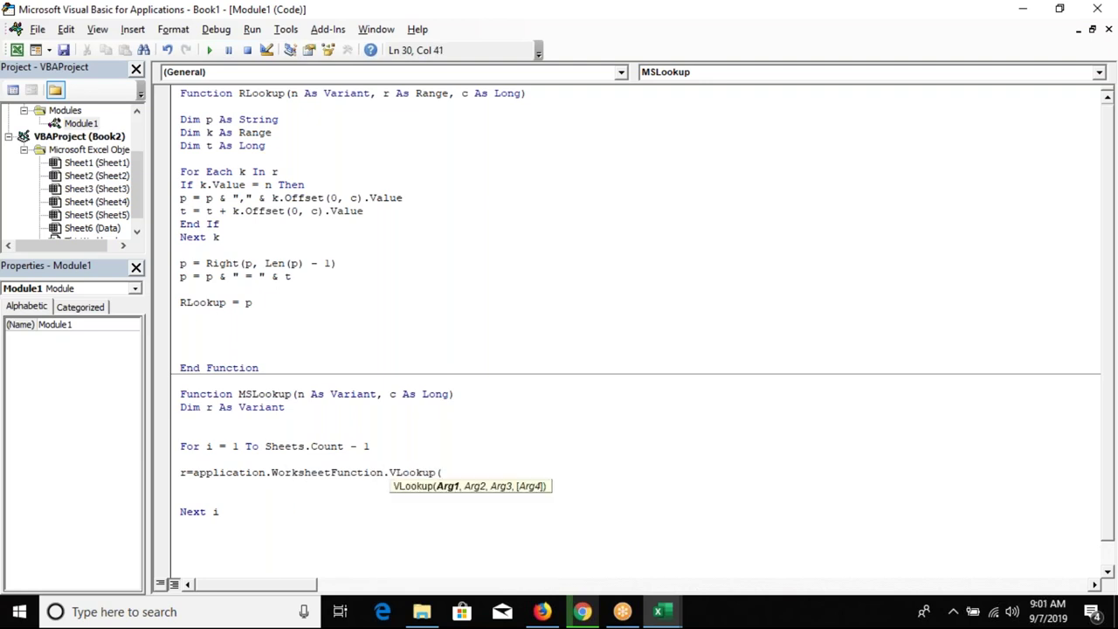
{"action": "type", "text": "n"}
{"action": "type", "text": ",sheets(i"}
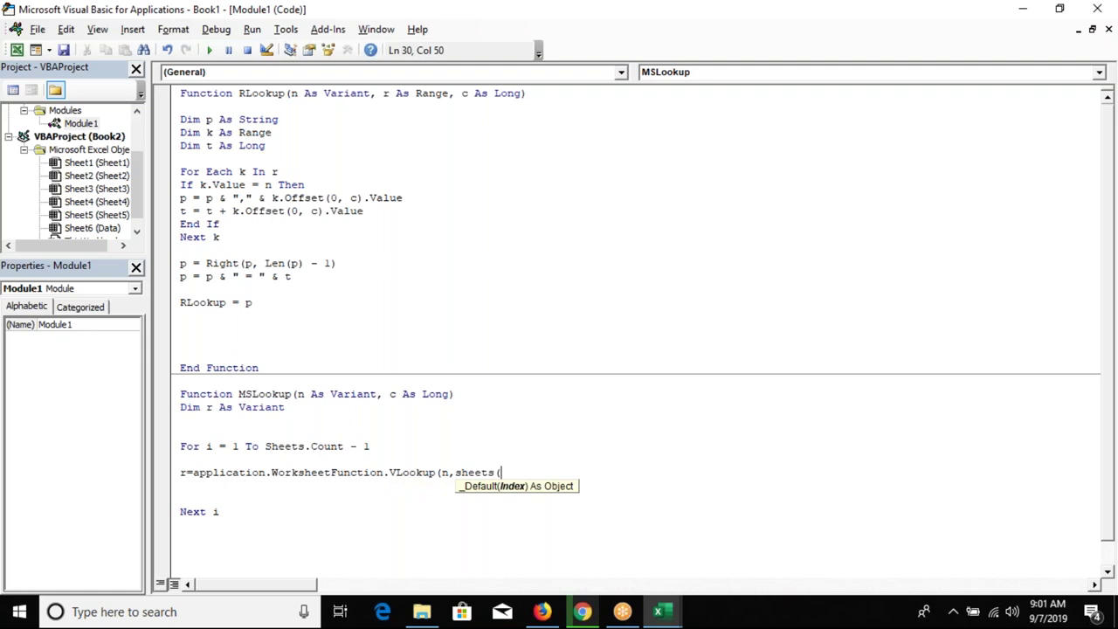
{"action": "type", "text": ").range(\"A"}
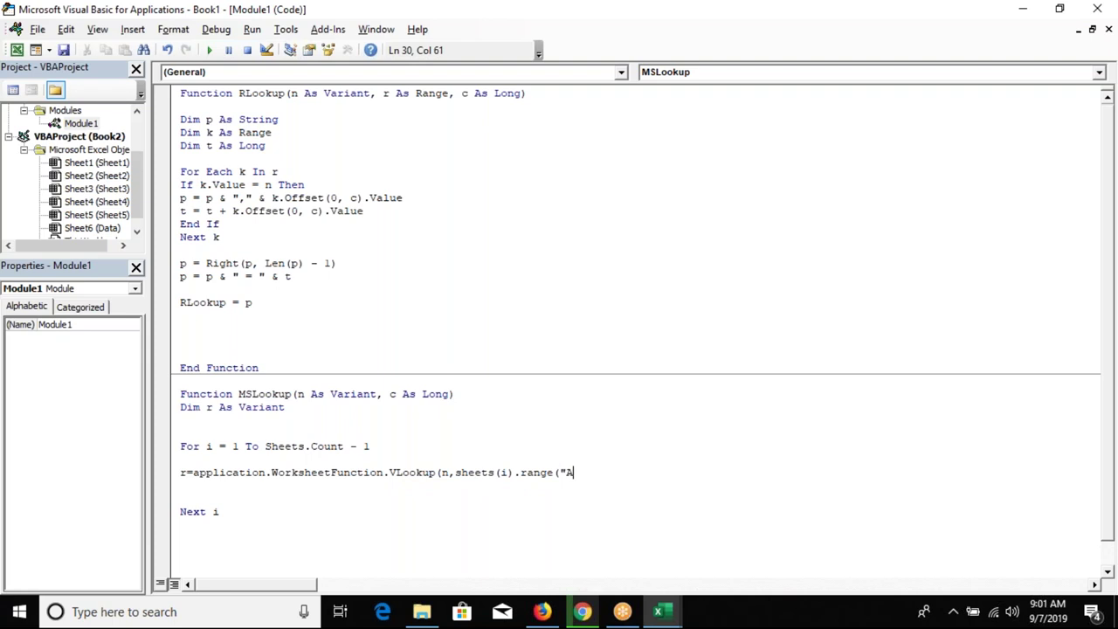
{"action": "type", "text": ":C\""}
{"action": "type", "text": ")."}
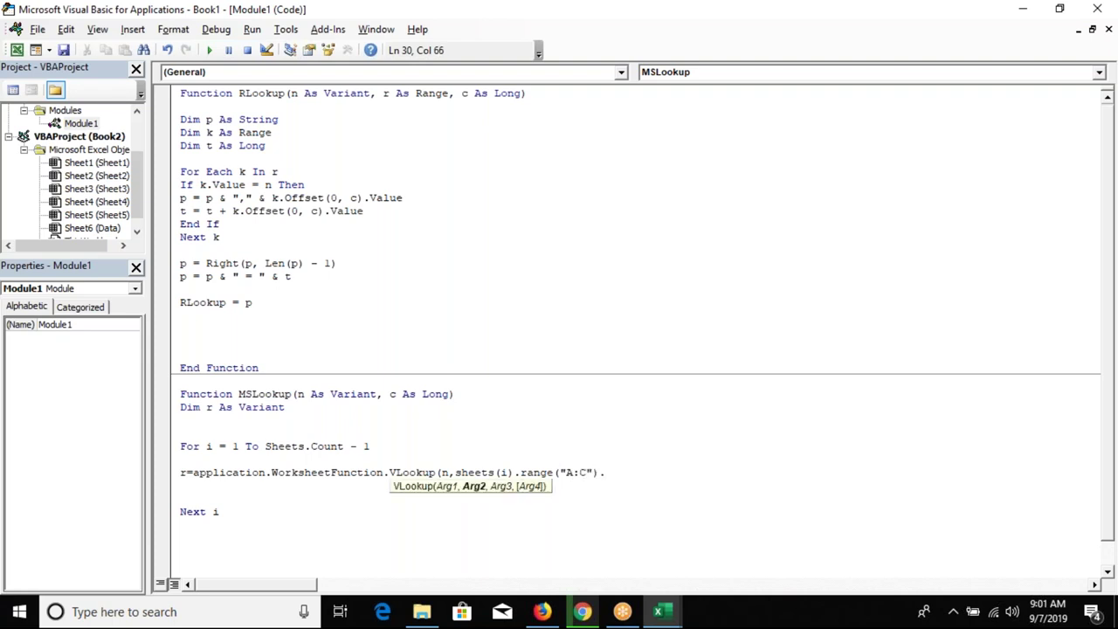
{"action": "key", "text": "BackSpace"}
{"action": "type", "text": ", c, 0)"}
Discard a stray 'next' and select the variable r on the VLookup line.
{"action": "key", "text": "Down"}
{"action": "key", "text": "Down"}
{"action": "type", "text": "next"}
{"action": "key", "text": "BackSpace"}
{"action": "key", "text": "BackSpace"}
{"action": "key", "text": "BackSpace"}
{"action": "key", "text": "BackSpace"}
{"action": "key", "text": "BackSpace"}
{"action": "key", "text": "Up"}
{"action": "key", "text": "Up"}
{"action": "key", "text": "Right"}
{"action": "key", "text": "Right"}
{"action": "key", "text": "shift+Down"}
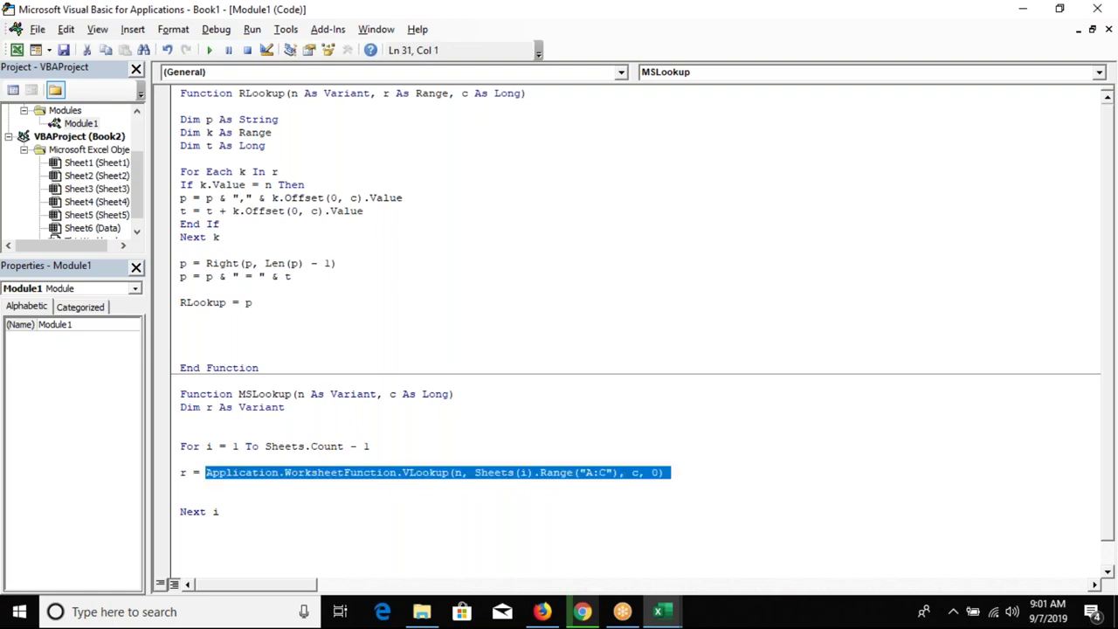
{"action": "key", "text": "Left"}
{"action": "key", "text": "Home"}
{"action": "key", "text": "Up"}
{"action": "key", "text": "Down"}
{"action": "key", "text": "shift+Right"}
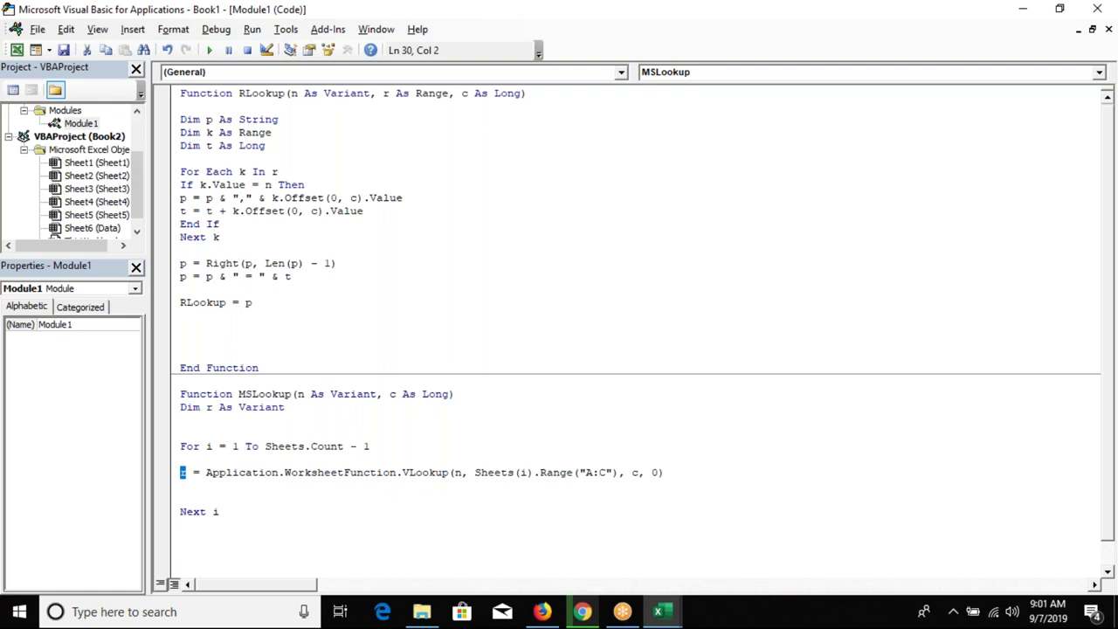
Insert On Error Resume Next on a new line before the loop.
{"action": "left_click", "coordinate": [181, 434]}
{"action": "key", "text": "Return"}
{"action": "key", "text": "Up"}
{"action": "type", "text": "on error resume next"}
Add MSLookup = r after Next i, then return to Excel and start =ms in B2.
{"action": "key", "text": "Down"}
{"action": "key", "text": "Down"}
{"action": "key", "text": "Down"}
{"action": "key", "text": "Down"}
{"action": "key", "text": "Down"}
{"action": "key", "text": "Down"}
{"action": "key", "text": "Down"}
{"action": "key", "text": "Down"}
{"action": "key", "text": "Down"}
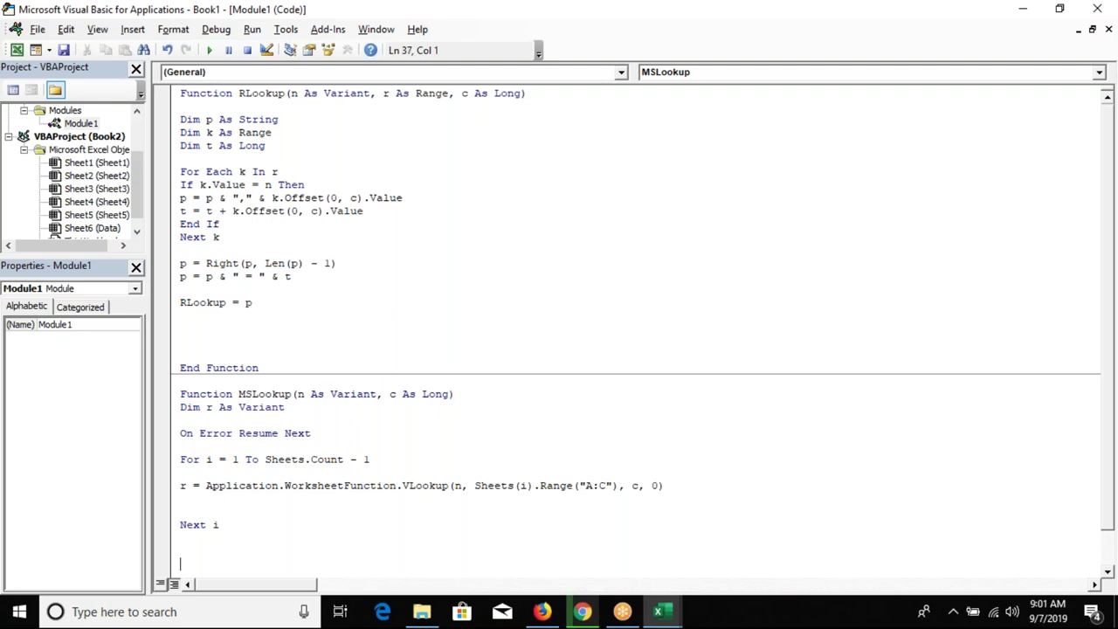
{"action": "key", "text": "Up"}
{"action": "type", "text": "MSLookup="}
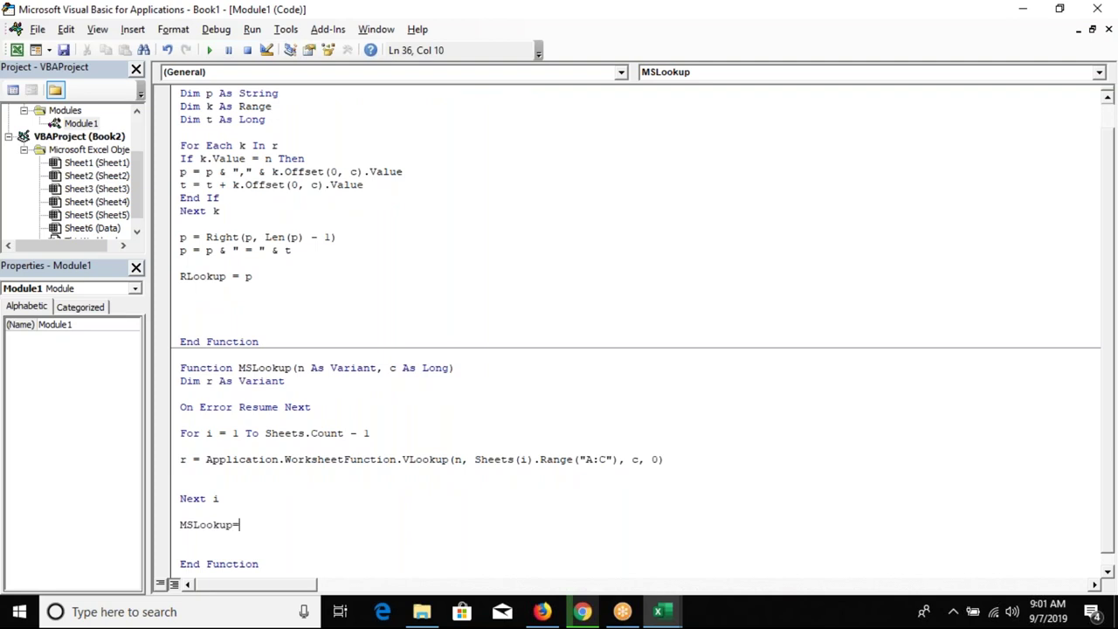
{"action": "key", "text": "BackSpace"}
{"action": "type", "text": "= r"}
{"action": "key", "text": "alt+F11"}
{"action": "type", "text": "=ms"}
Abandon the partial =ms and =my entries in B2, checking the VBA code in between.
{"action": "key", "text": "BackSpace"}
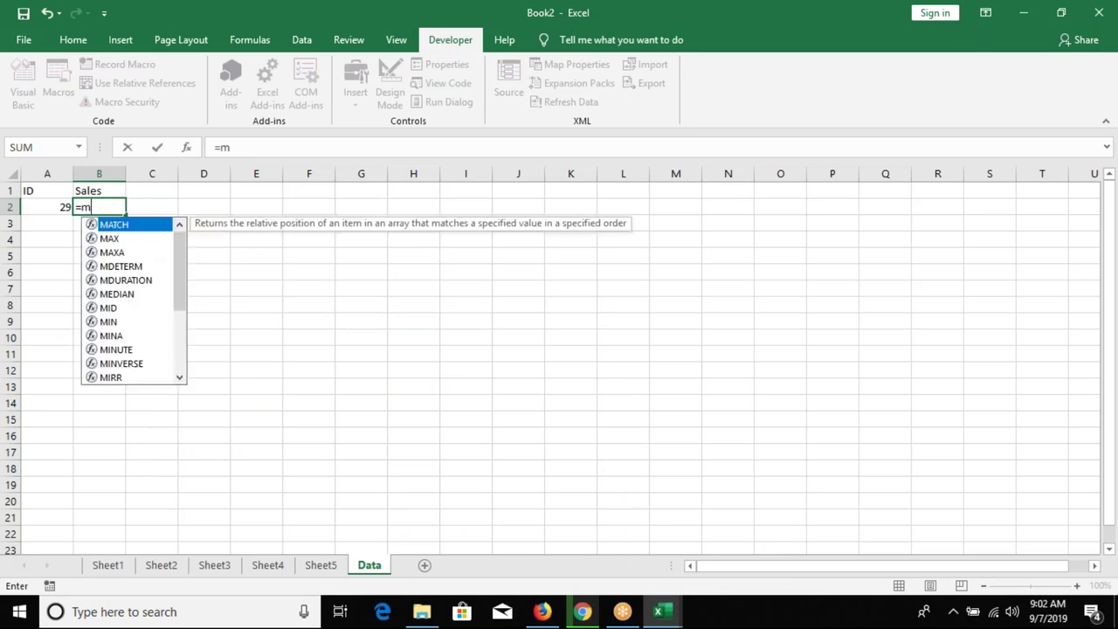
{"action": "key", "text": "BackSpace"}
{"action": "type", "text": "ms"}
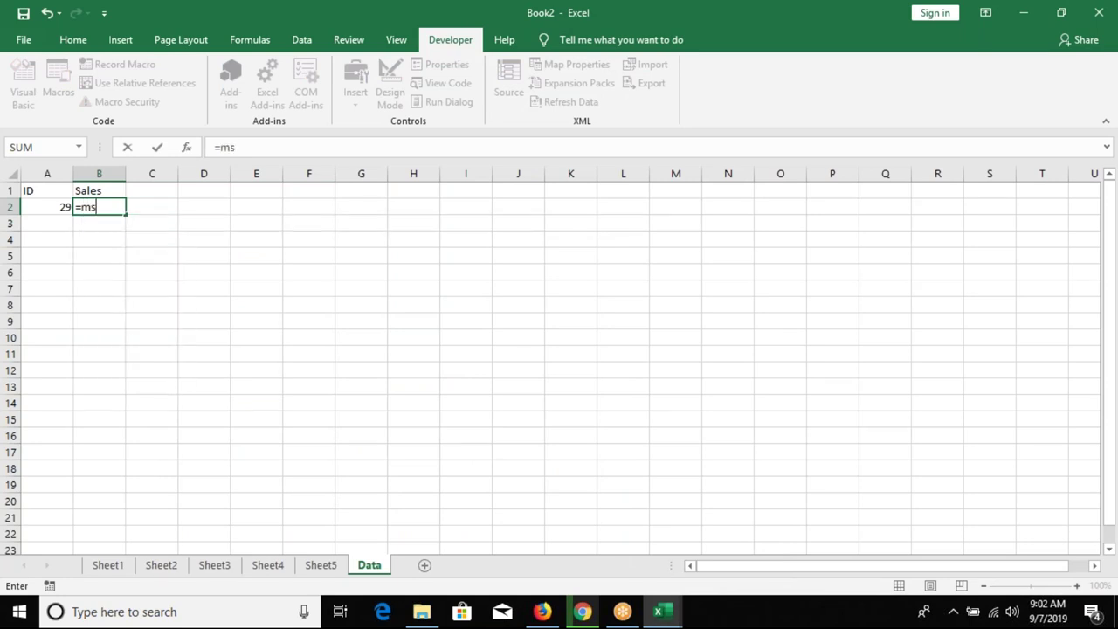
{"action": "key", "text": "BackSpace"}
{"action": "key", "text": "BackSpace"}
{"action": "key", "text": "BackSpace"}
{"action": "key", "text": "Escape"}
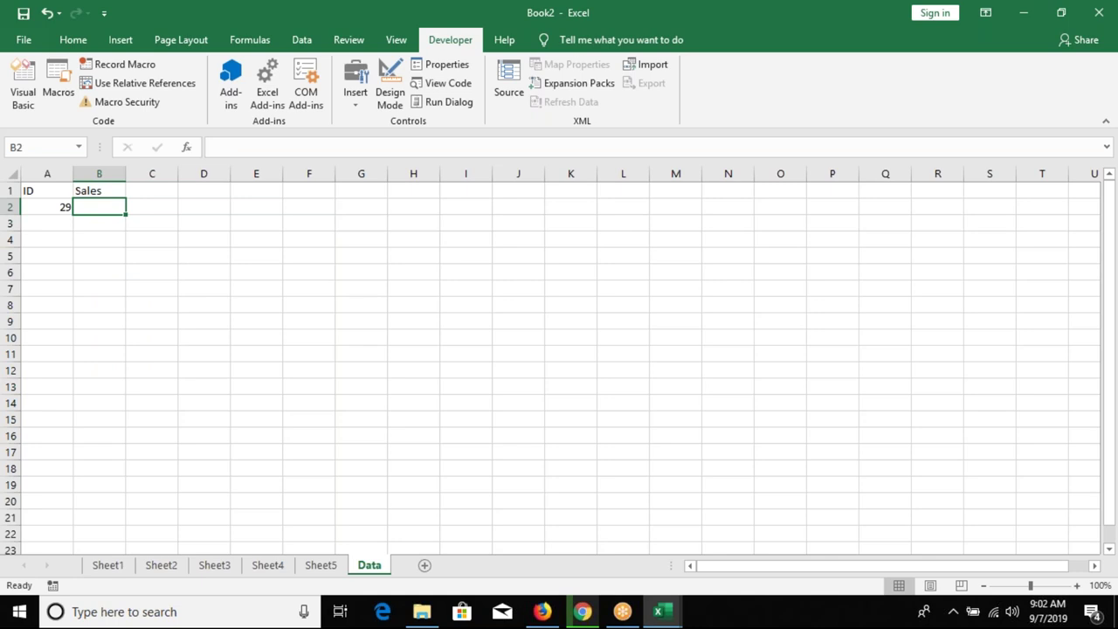
{"action": "key", "text": "alt+Tab"}
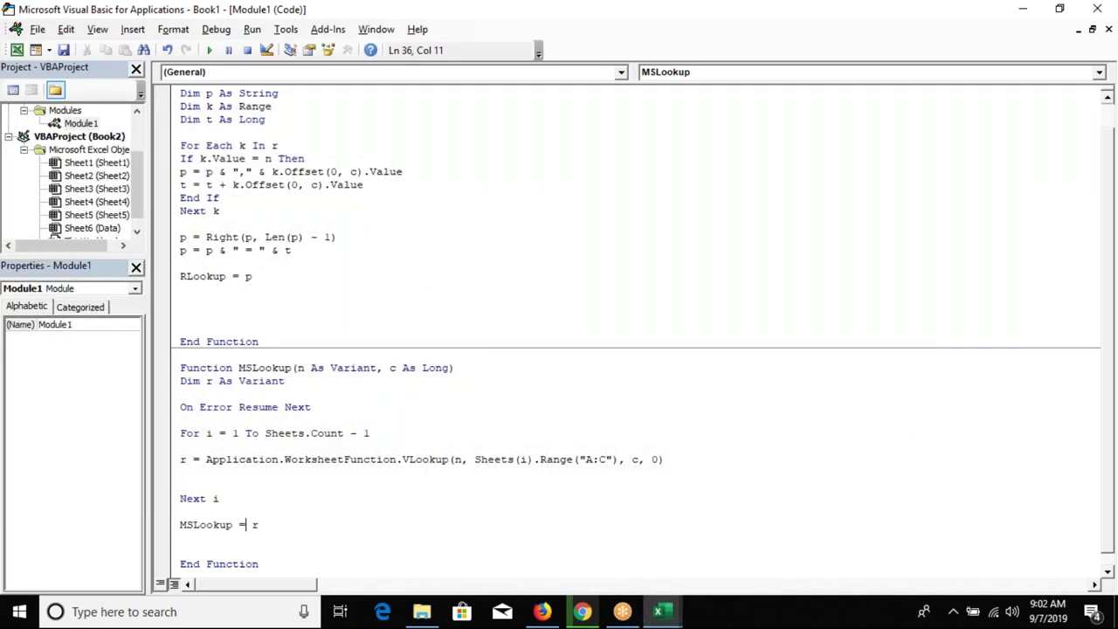
{"action": "left_click", "coordinate": [181, 537]}
{"action": "key", "text": "alt+Tab"}
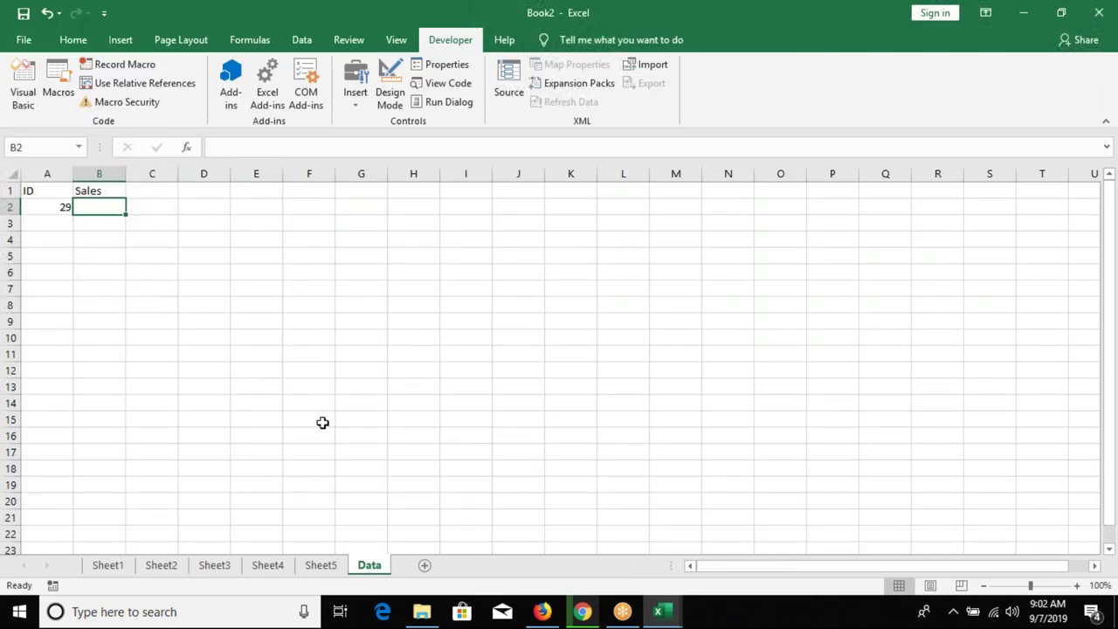
{"action": "key", "text": "alt+F11"}
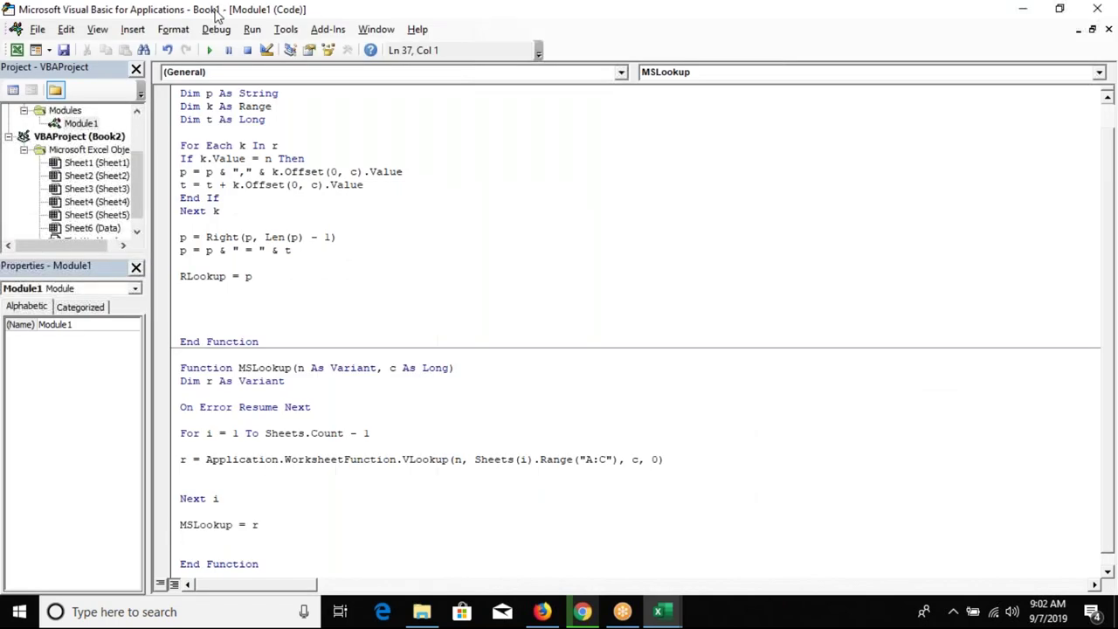
{"action": "key", "text": "alt+F11"}
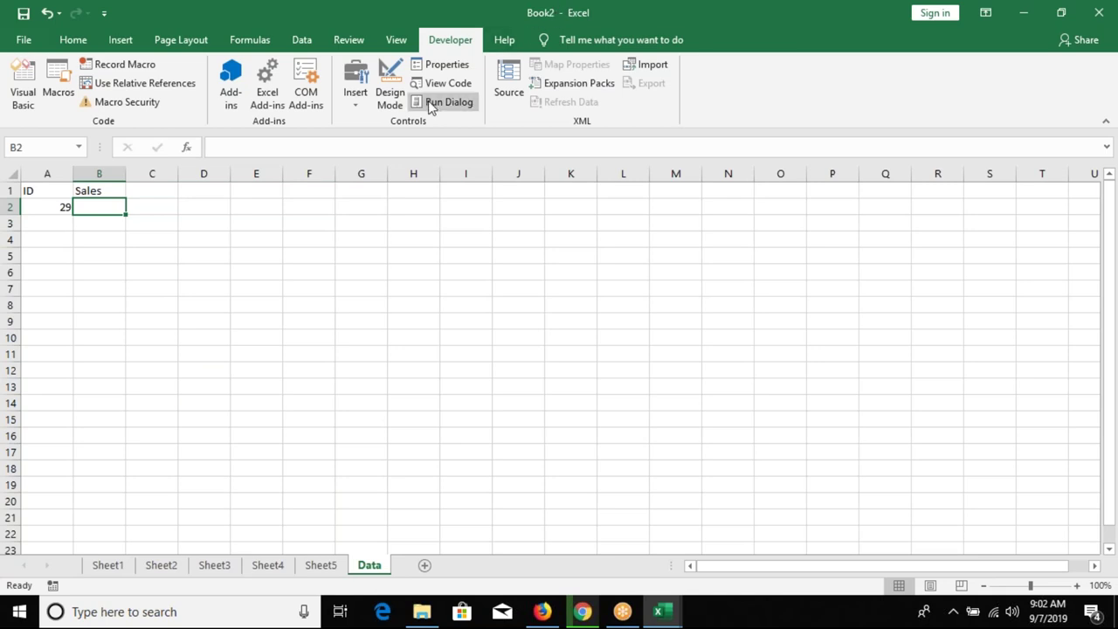
{"action": "type", "text": "="}
{"action": "type", "text": "my"}
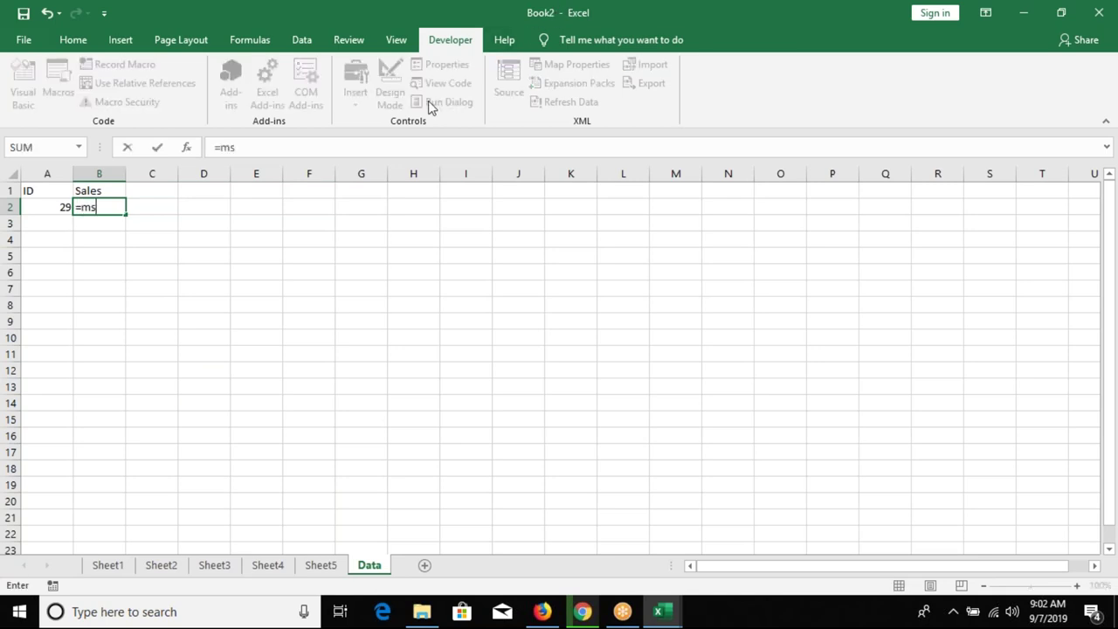
{"action": "key", "text": "Escape"}
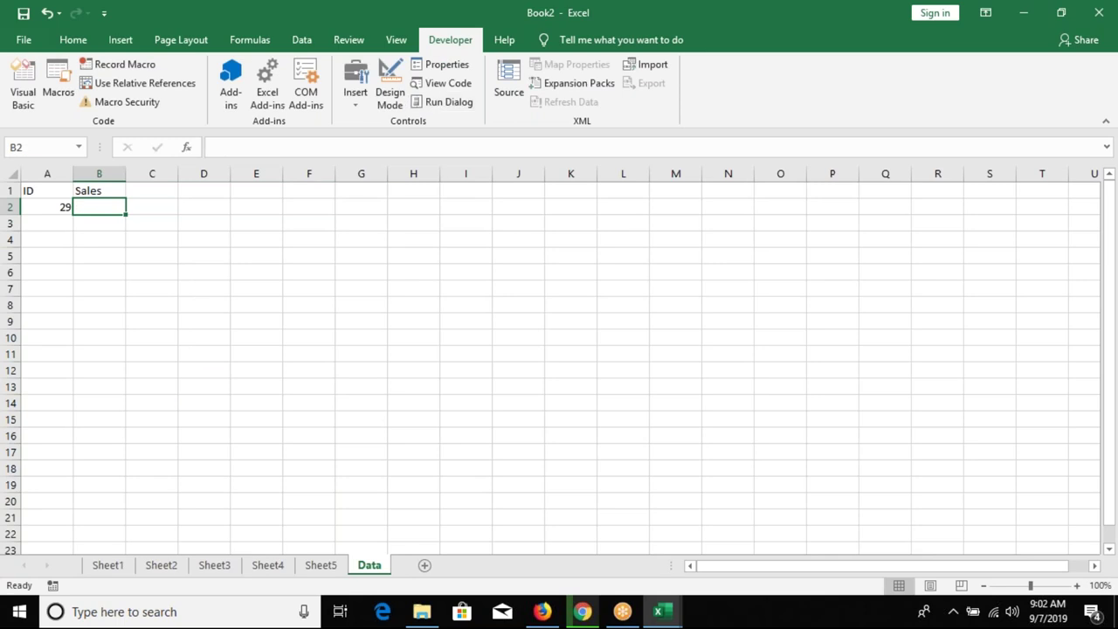
Insert MSLookup from the User Defined category into B2 with N = A2 and C = 3.
{"action": "left_click", "coordinate": [186, 148]}
{"action": "left_click", "coordinate": [645, 197]}
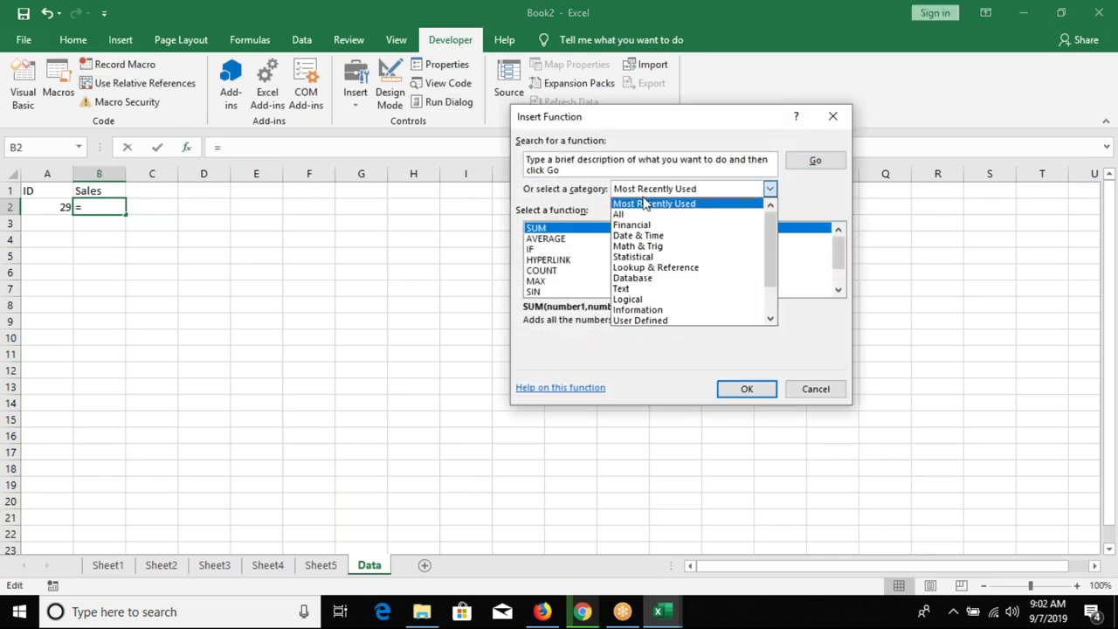
{"action": "left_click", "coordinate": [666, 321]}
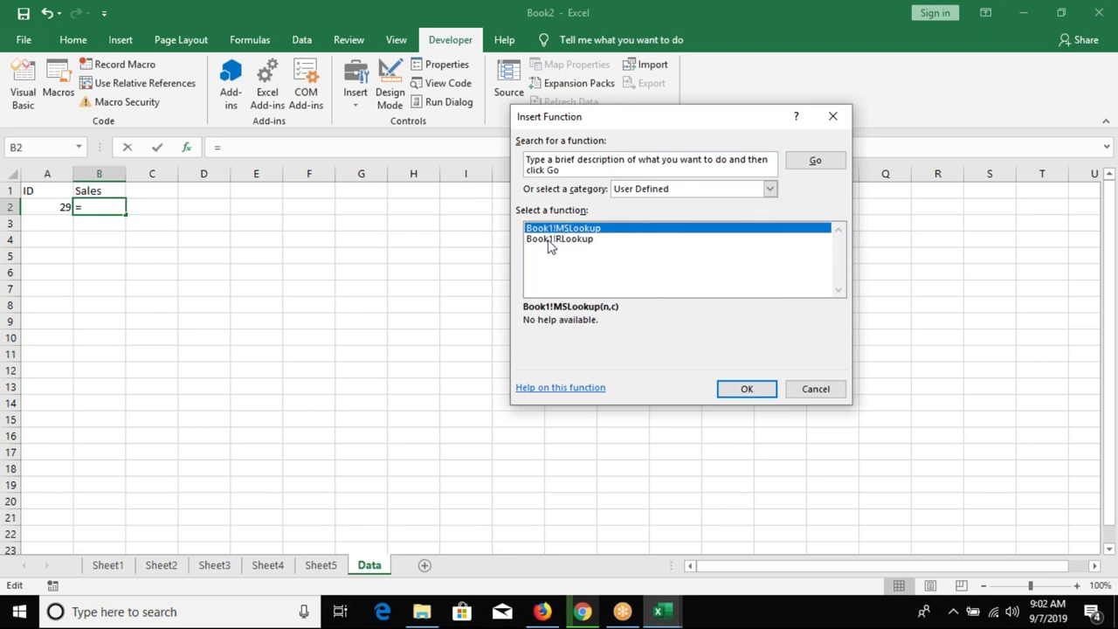
{"action": "left_click", "coordinate": [740, 391]}
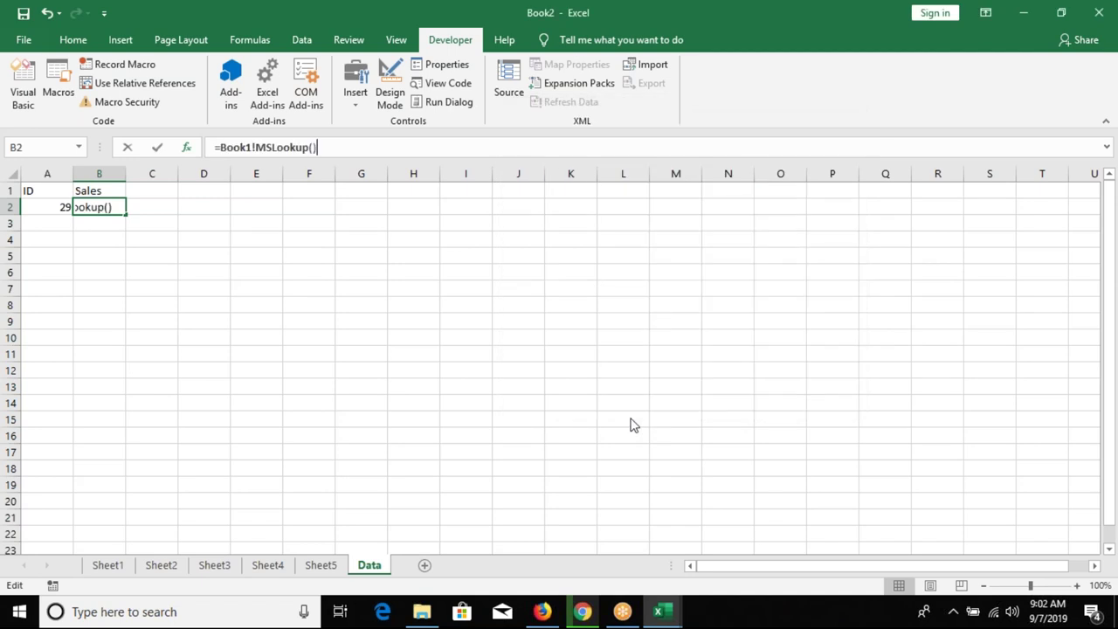
{"action": "left_click", "coordinate": [46, 209]}
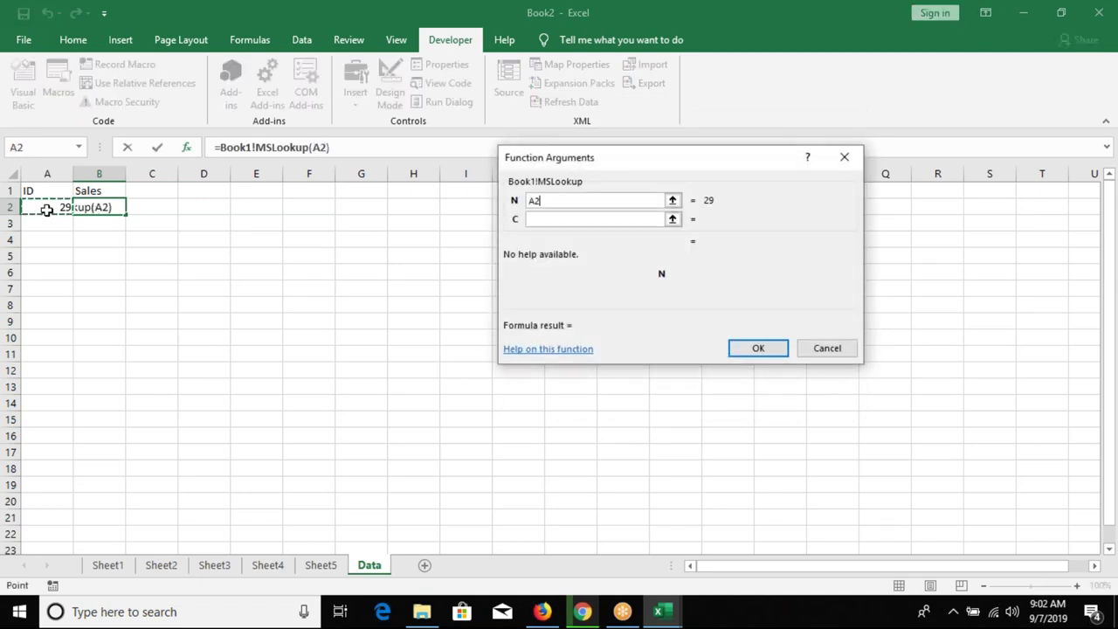
{"action": "left_click", "coordinate": [539, 219]}
{"action": "type", "text": "3"}
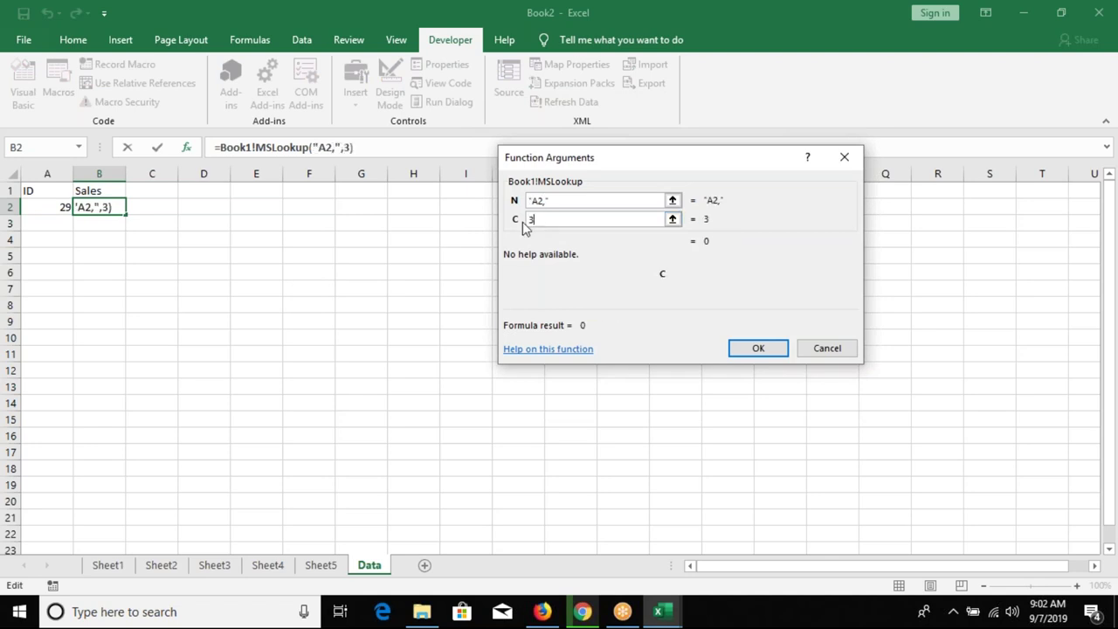
{"action": "left_click", "coordinate": [740, 350]}
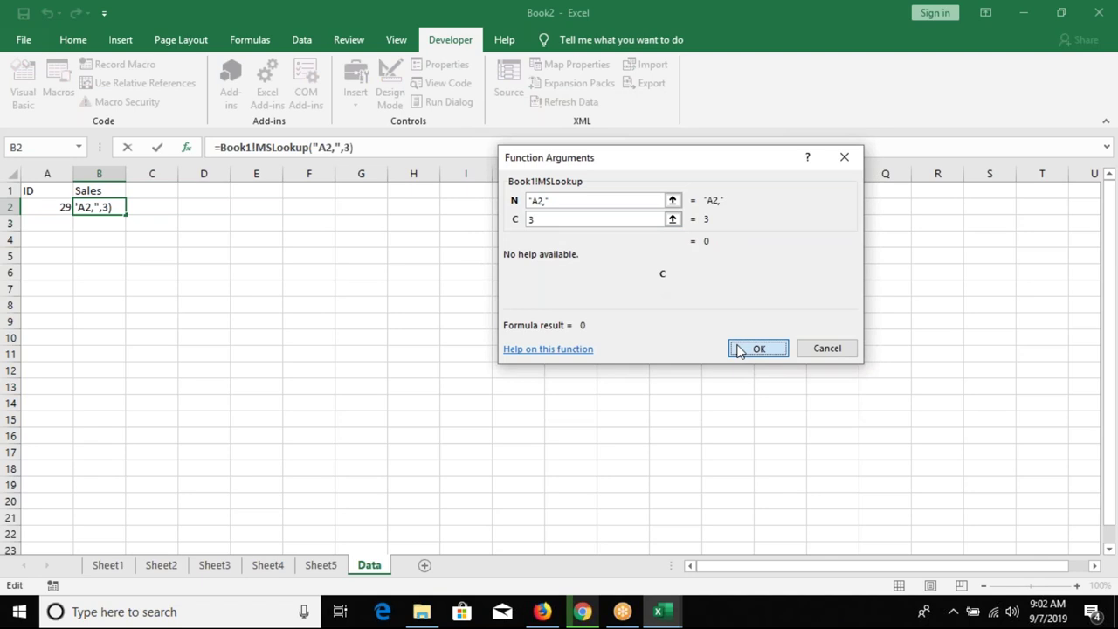
{"action": "left_click", "coordinate": [350, 149]}
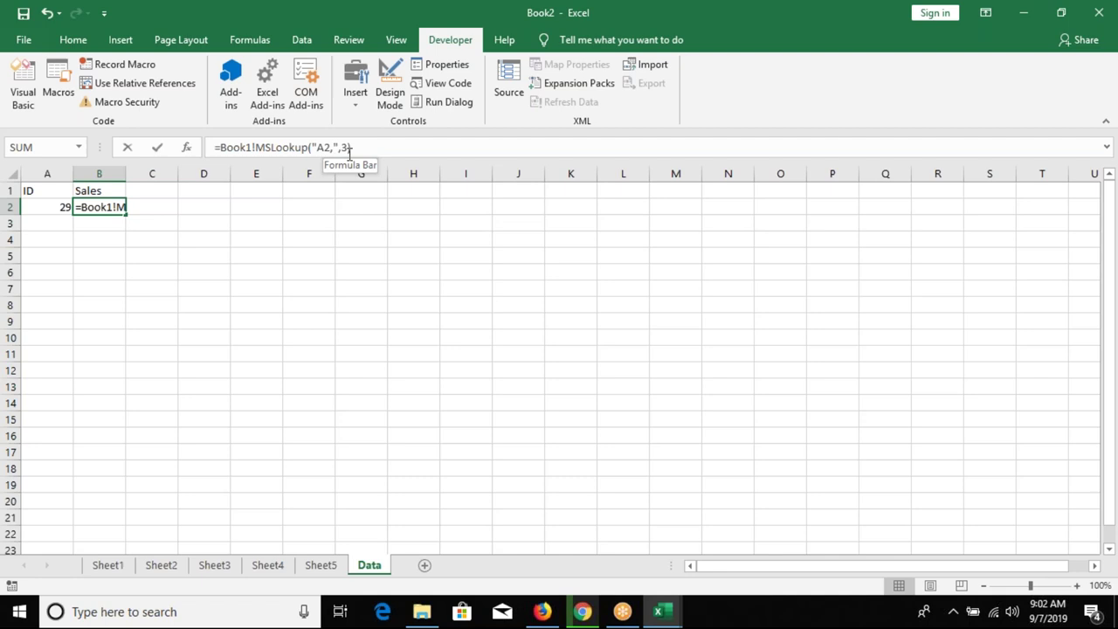
Remove the stray quotes and comma so B2 holds =Book1!MSLookup(A2,3), returning 42.
{"action": "key", "text": "BackSpace"}
{"action": "key", "text": "Left"}
{"action": "key", "text": "Left"}
{"action": "key", "text": "Right"}
{"action": "key", "text": "Delete"}
{"action": "key", "text": "Left"}
{"action": "key", "text": "Left"}
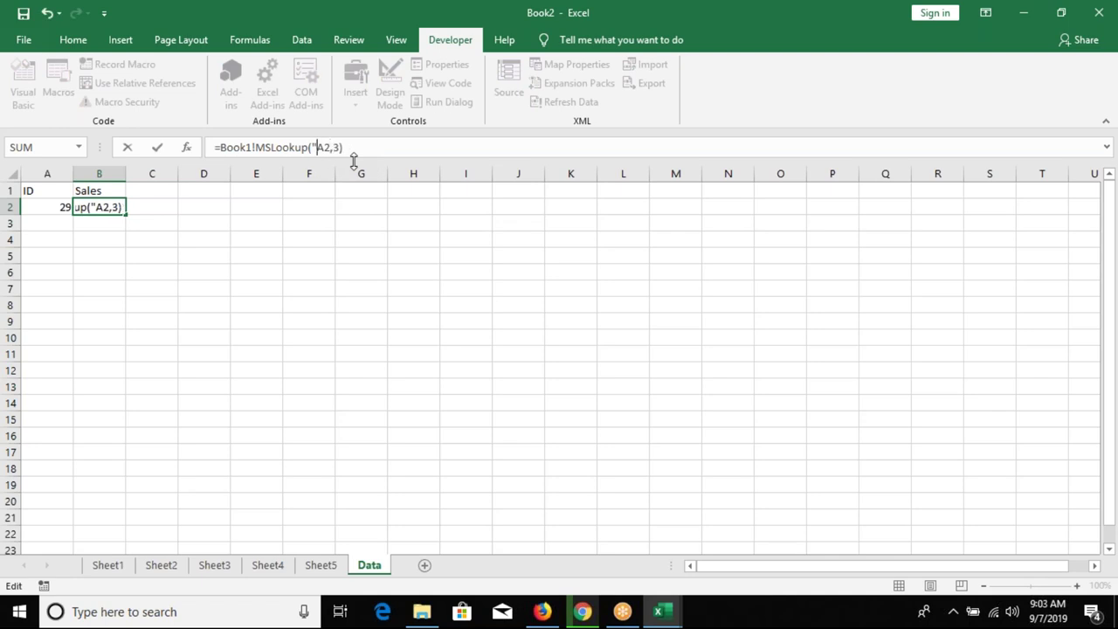
{"action": "key", "text": "BackSpace"}
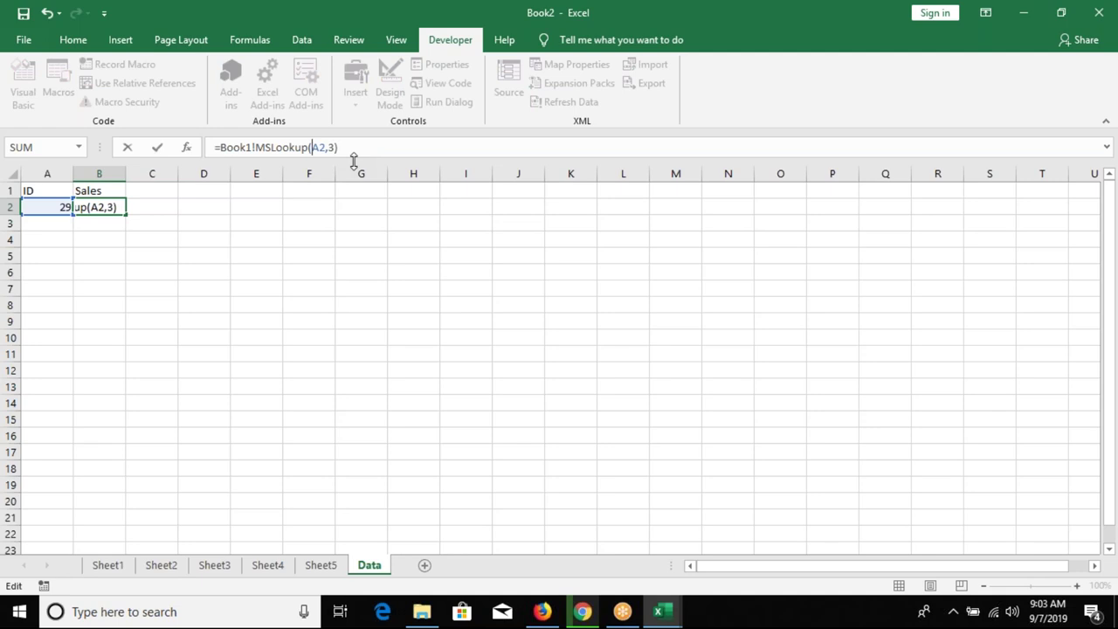
{"action": "key", "text": "Return"}
{"action": "key", "text": "Up"}
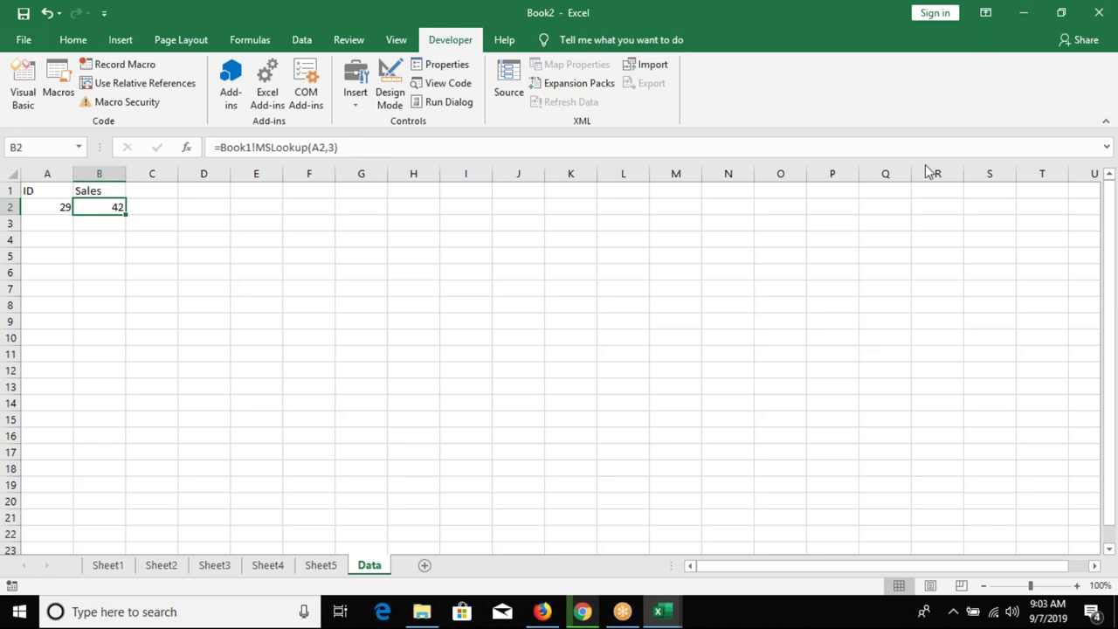
Click an empty cell away from B2 and begin stepping back through the worksheet tabs.
{"action": "key", "text": "alt+F11"}
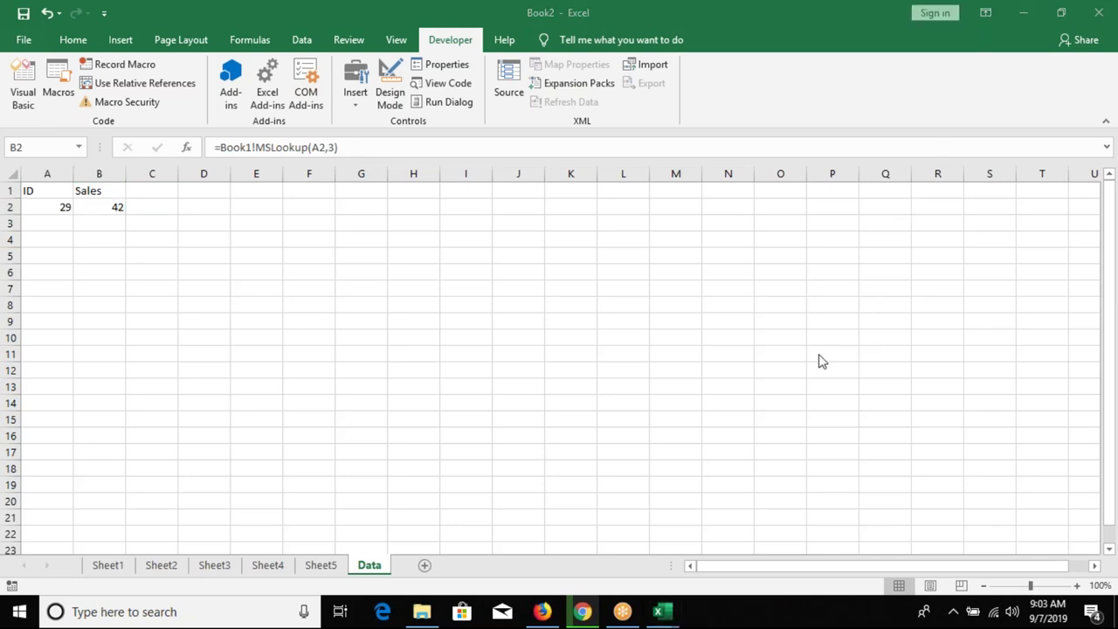
{"action": "key", "text": "alt+F11"}
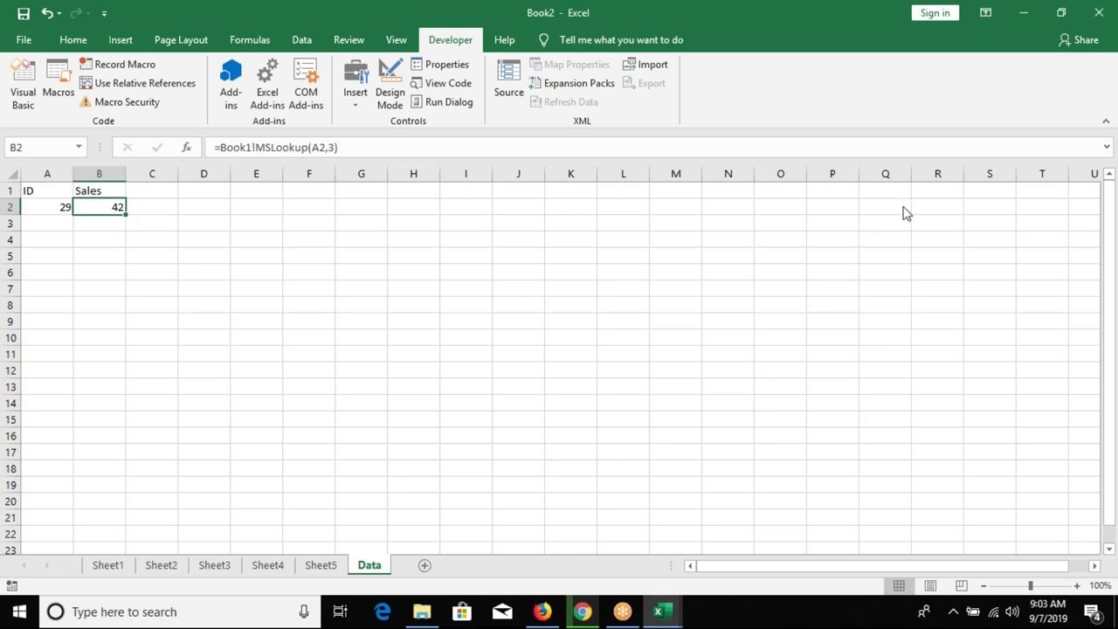
{"action": "left_click", "coordinate": [736, 284]}
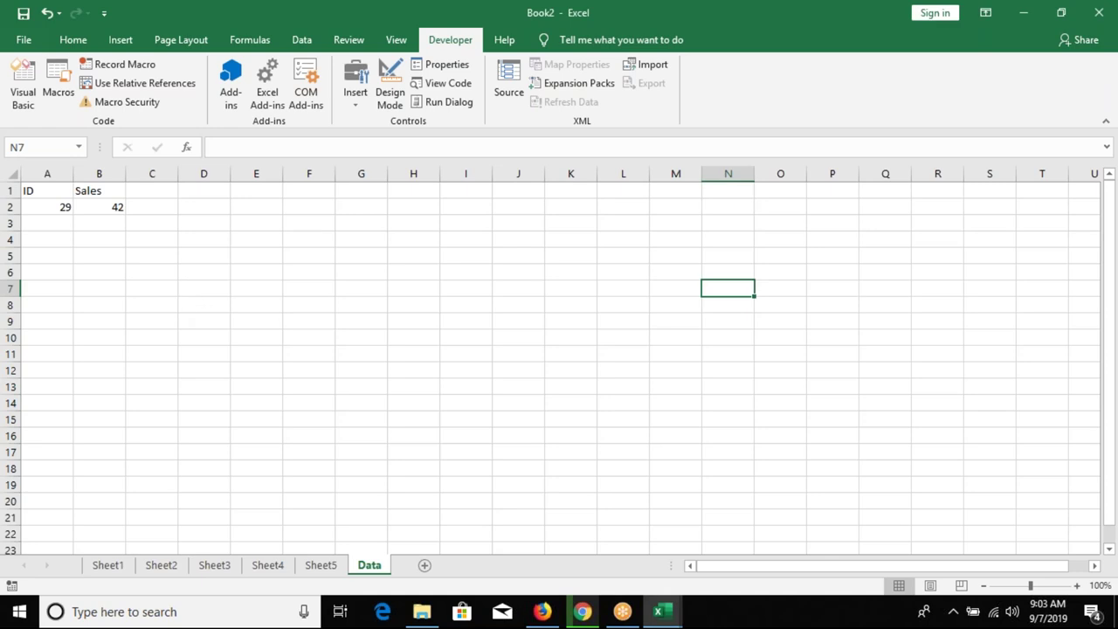
{"action": "left_click", "coordinate": [320, 566]}
Open Sheet3 to confirm ID 29's sales of 42, then select the VLookup expression in MSLookup.
{"action": "left_click", "coordinate": [267, 568]}
{"action": "left_click", "coordinate": [215, 568]}
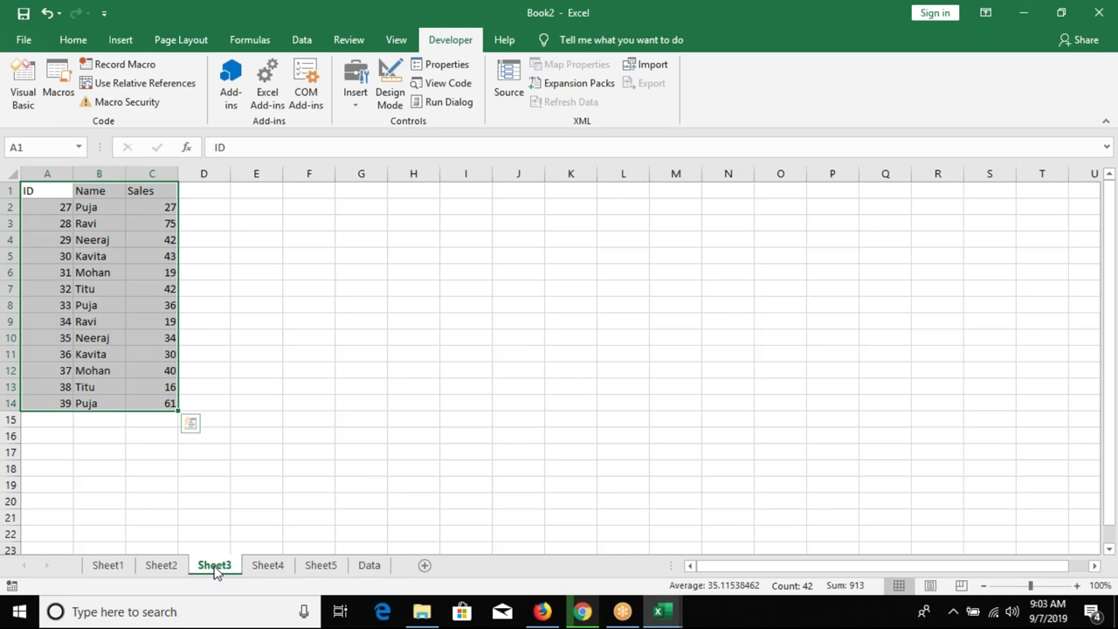
{"action": "key", "text": "alt+F11"}
{"action": "left_click", "coordinate": [278, 484]}
{"action": "left_click_drag", "start_coordinate": [206, 459], "coordinate": [675, 456]}
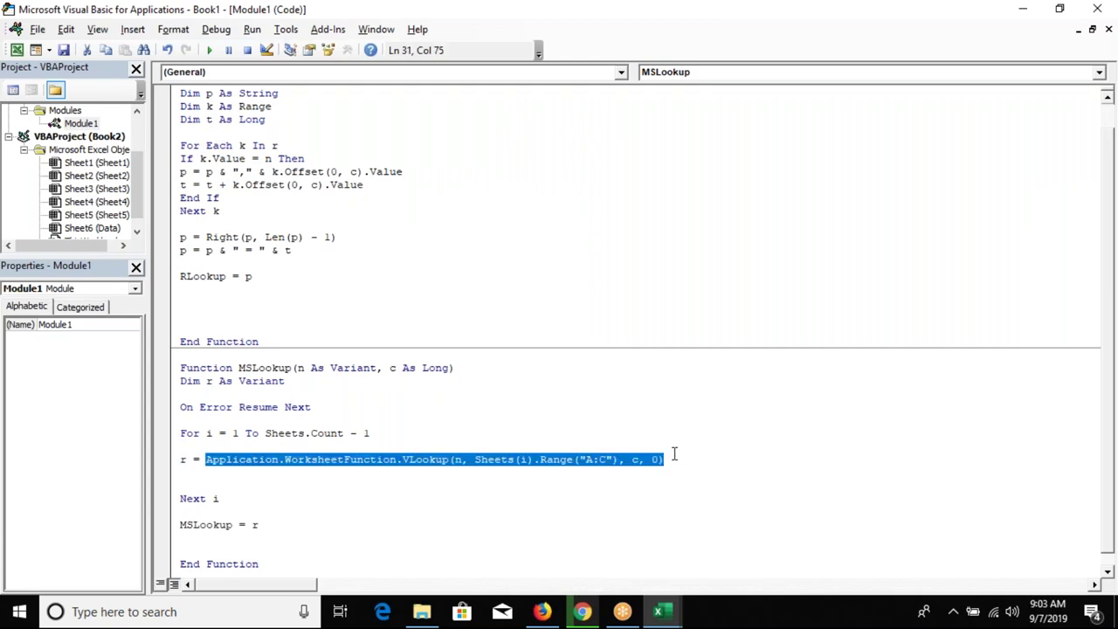
Select Right(p, Len(p) - 1) in RLookup, then show the desktop with Win+D.
{"action": "left_click", "coordinate": [437, 276]}
{"action": "left_click", "coordinate": [206, 224]}
{"action": "left_click_drag", "start_coordinate": [340, 237], "coordinate": [206, 237]}
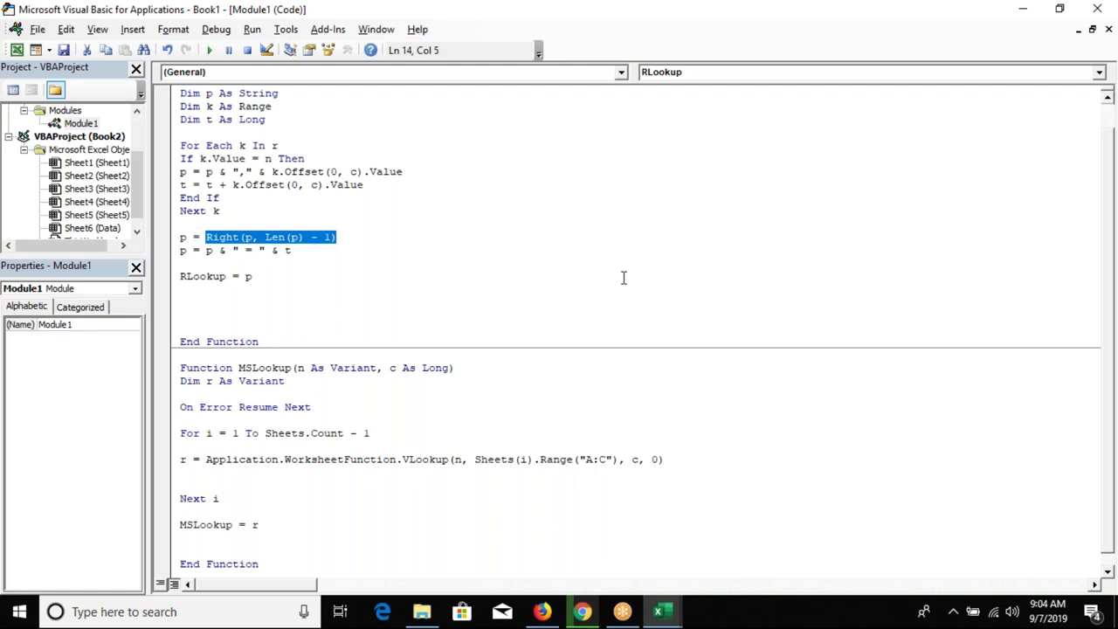
{"action": "key", "text": "super+d"}
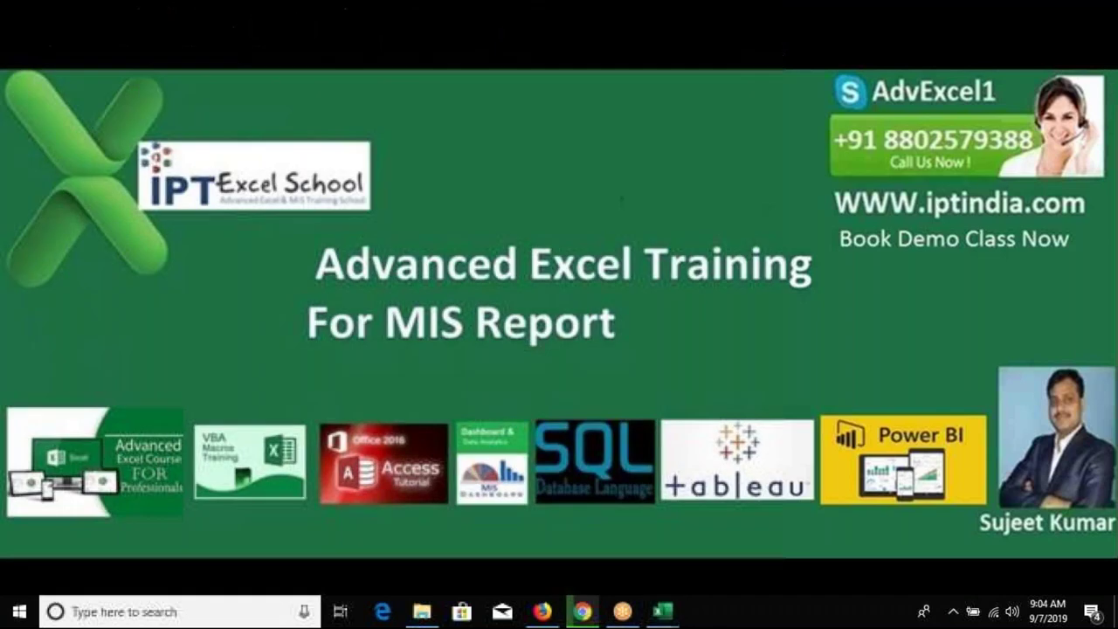